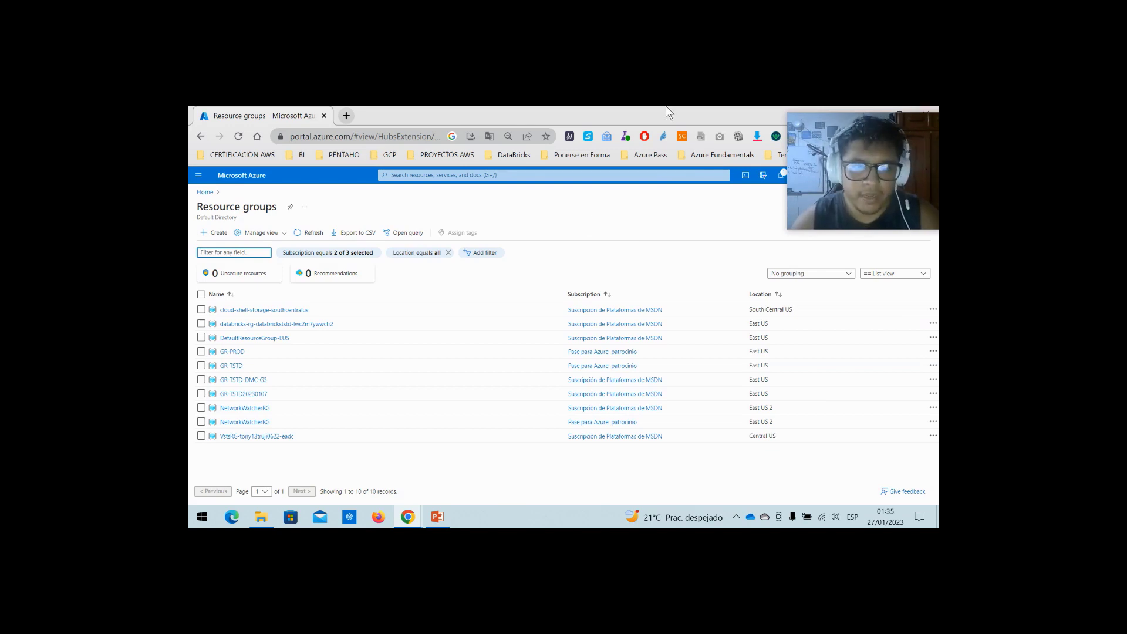
# - Check the list of Azure subscriptions and return to the portal home page
pyautogui.click(205, 192)
pyautogui.click(632, 229)
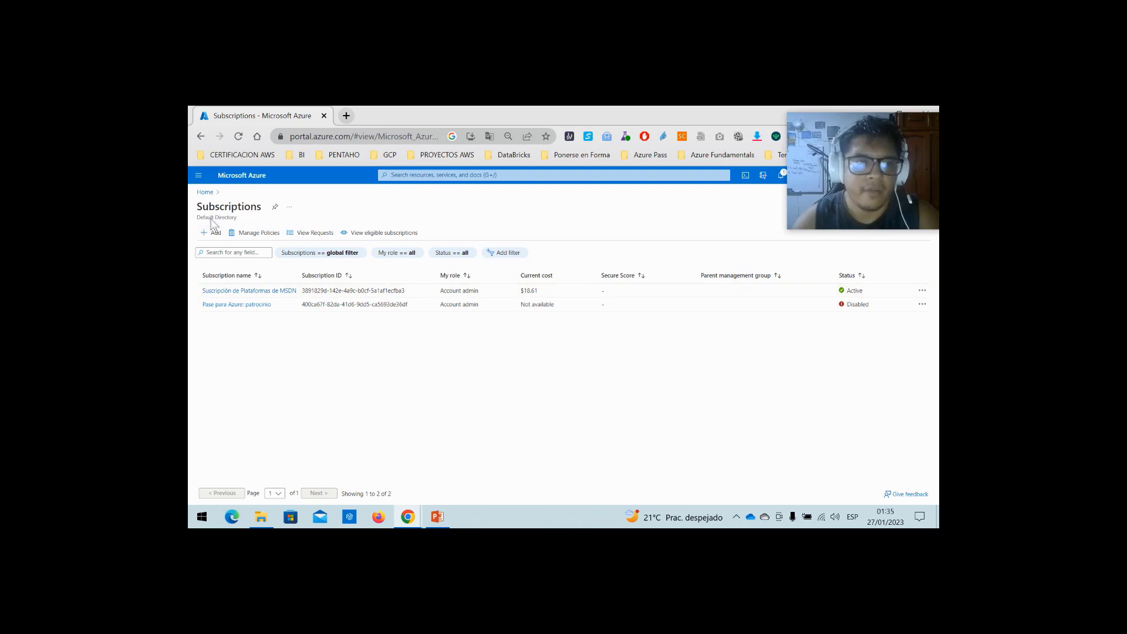
pyautogui.click(206, 192)
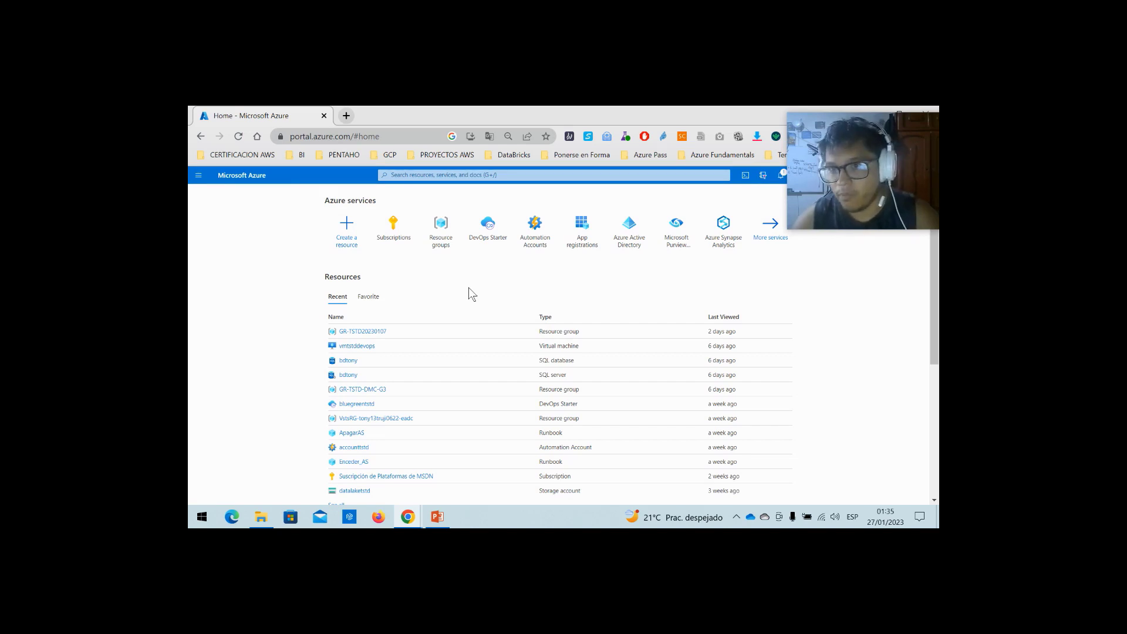
# - Start a new resource group from the resource groups list and name it Demo20230127
pyautogui.click(441, 228)
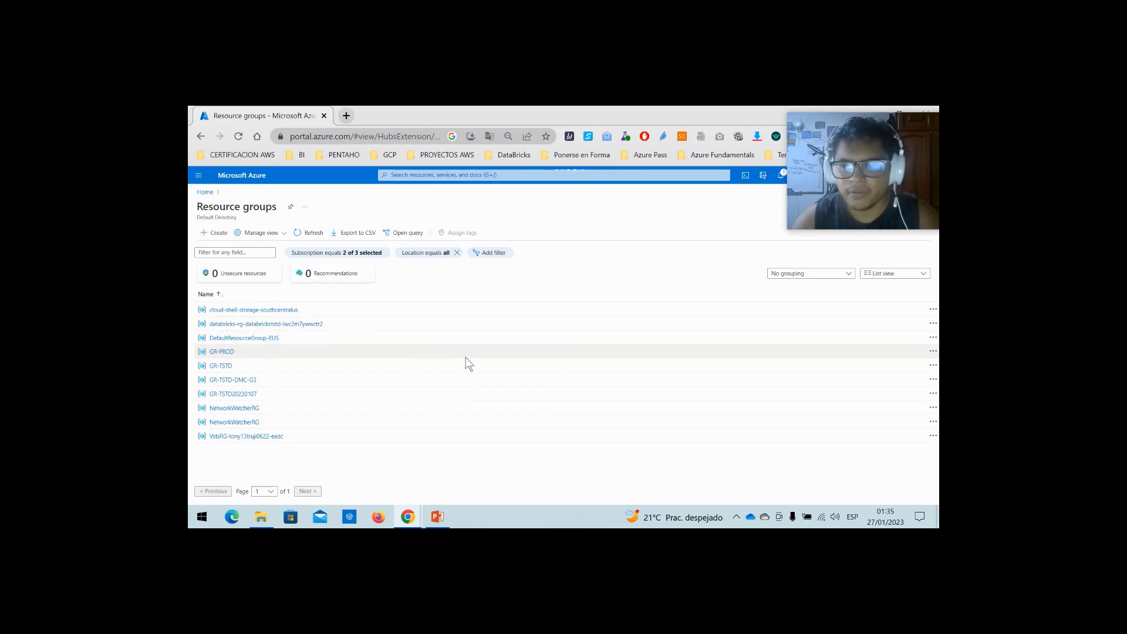
pyautogui.click(407, 324)
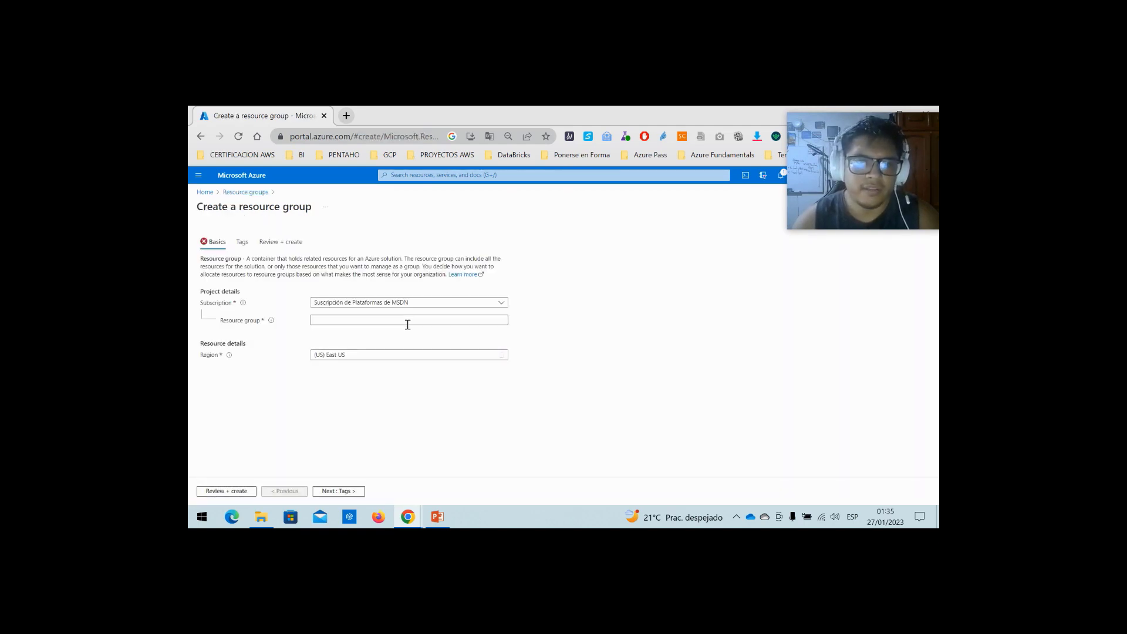
pyautogui.click(408, 324)
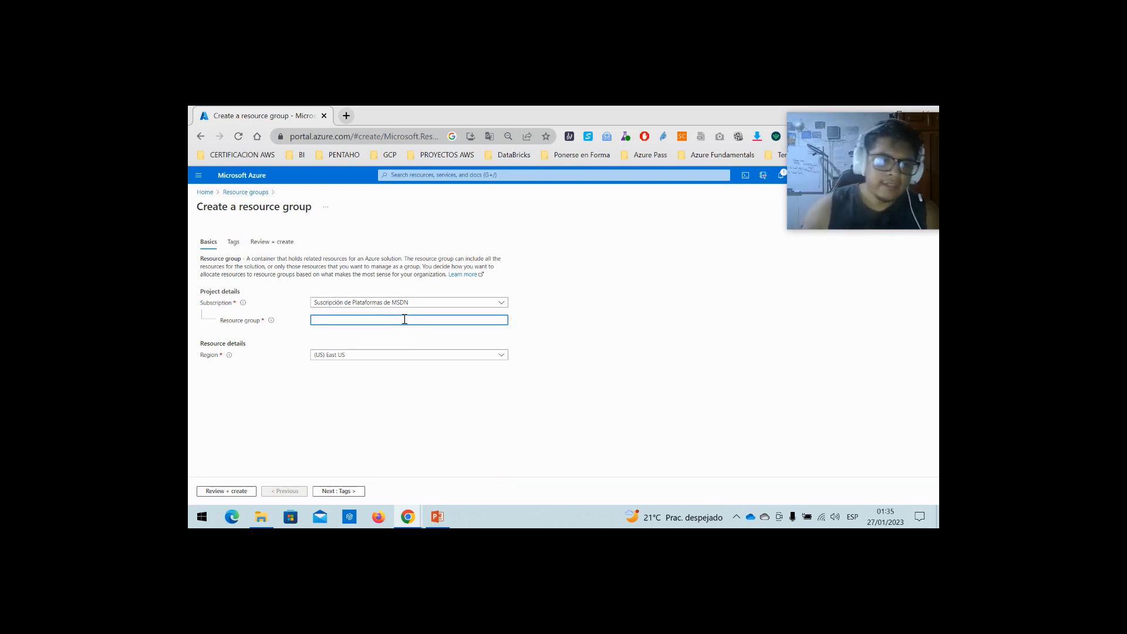
pyautogui.write('Demo')
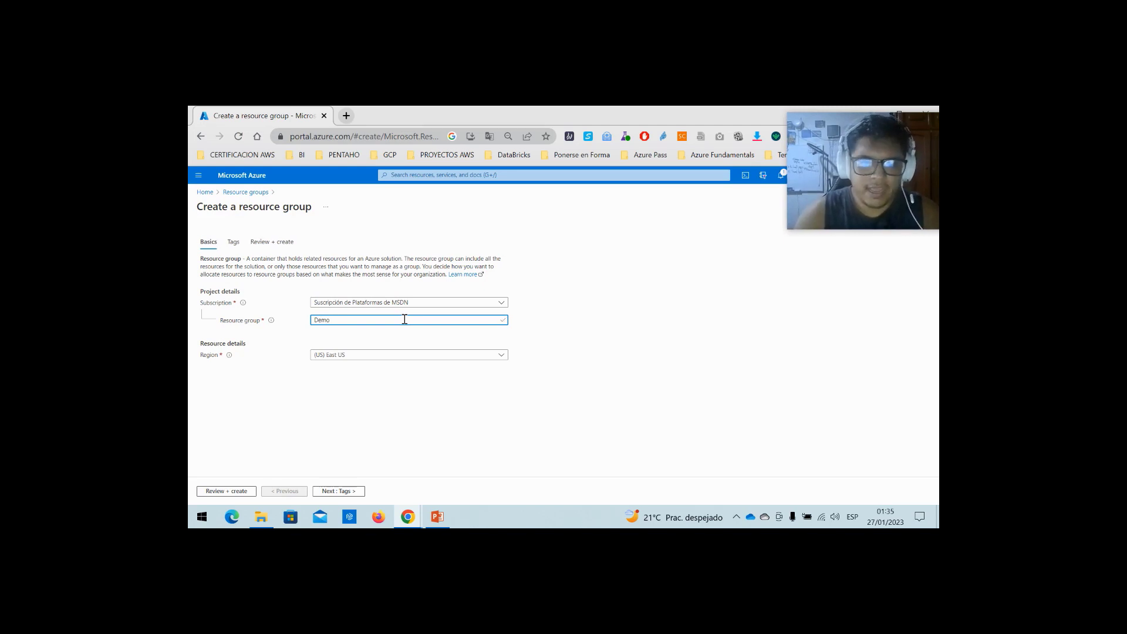
pyautogui.write('202')
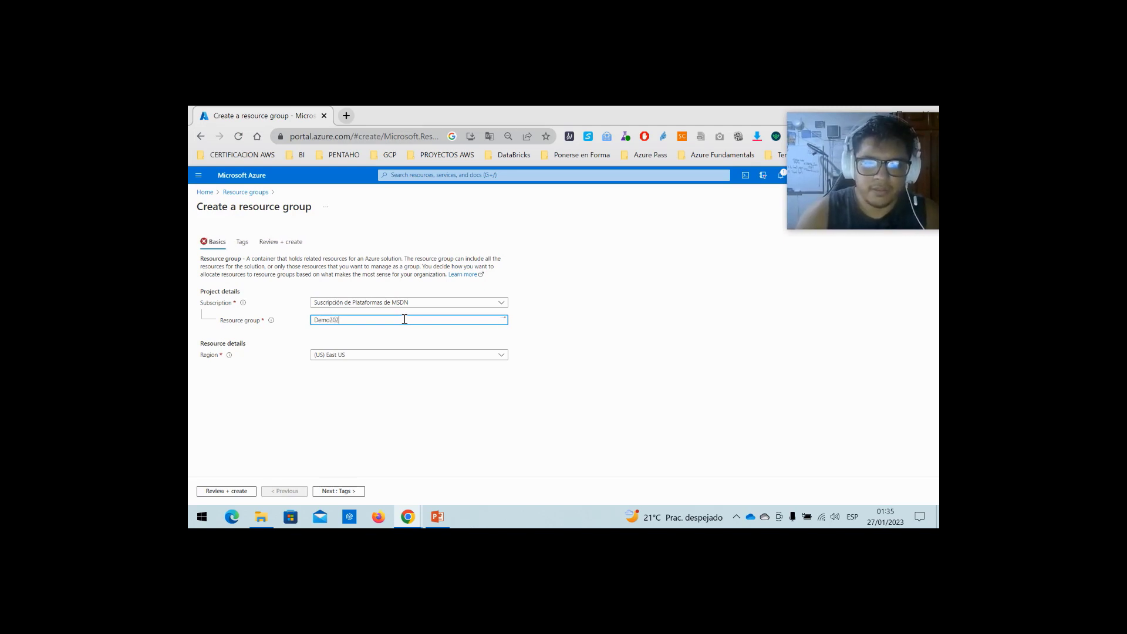
pyautogui.write('30127')
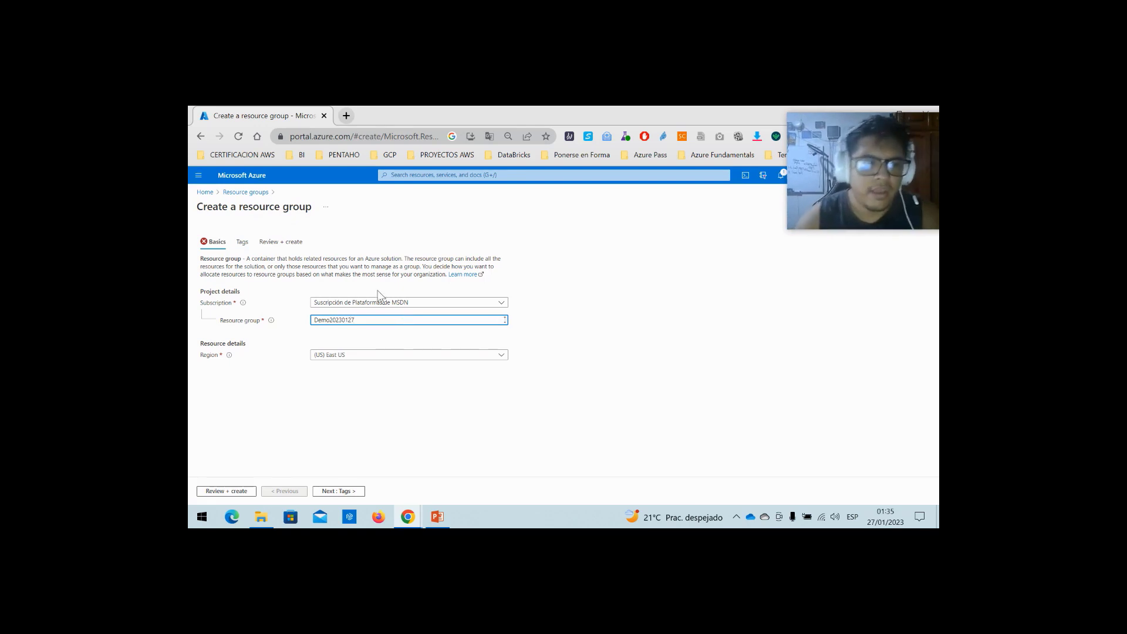
# - Choose (US) East US as the region, then review and create the resource group
pyautogui.click(360, 356)
pyautogui.click(347, 230)
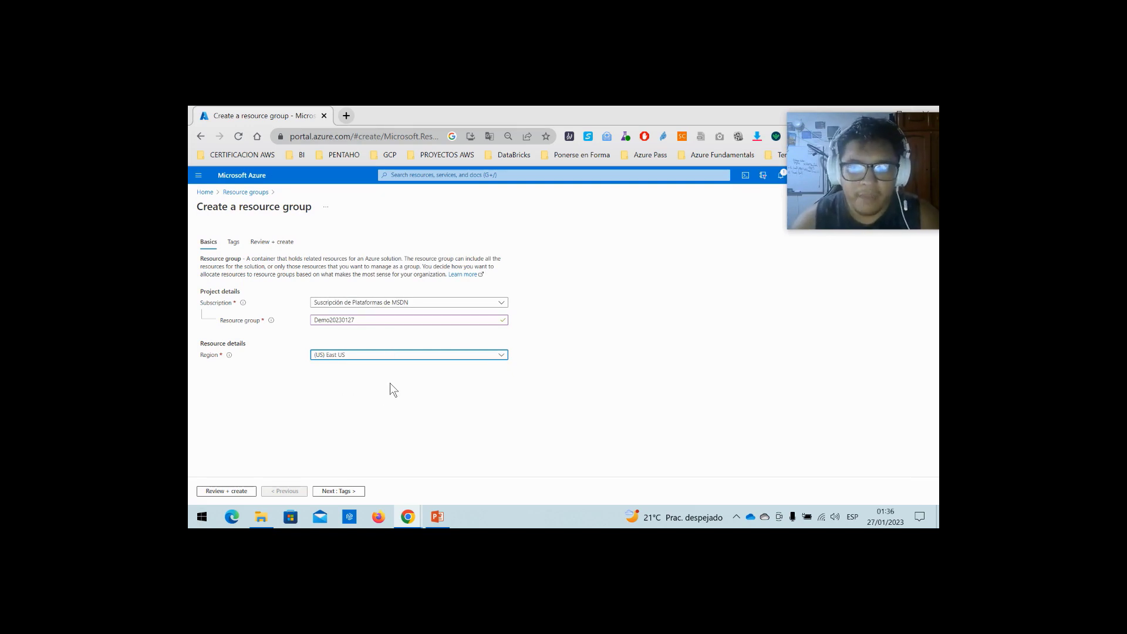
pyautogui.click(241, 492)
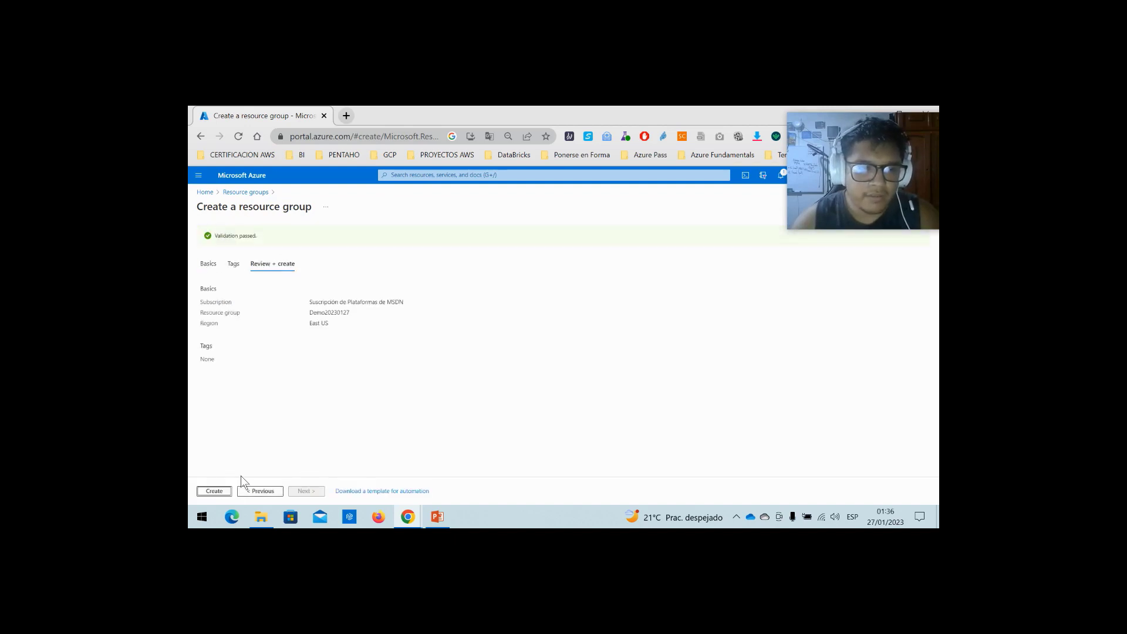
pyautogui.click(207, 494)
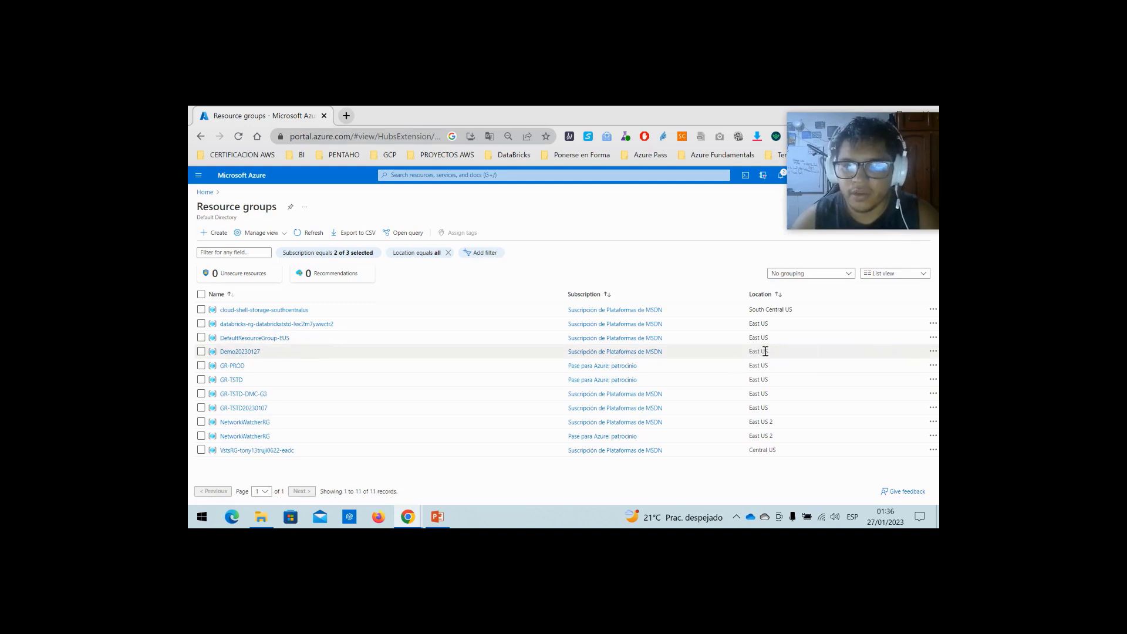
# - Open the Demo20230127 resource group and search the Marketplace for "synapse analytics" to add a resource
pyautogui.click(240, 351)
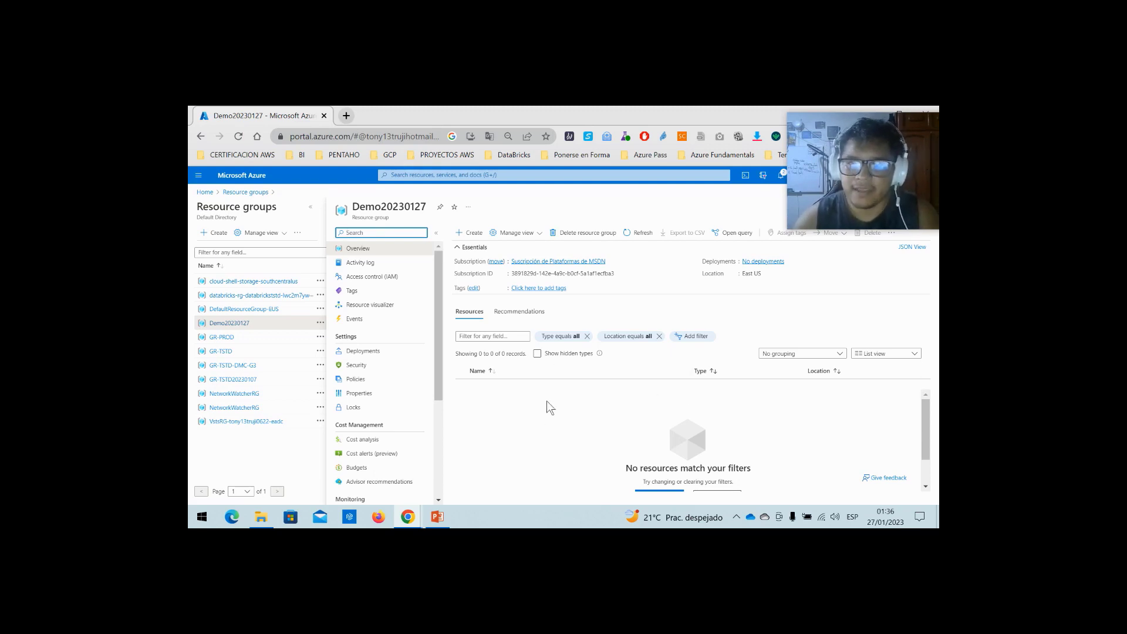
pyautogui.click(473, 233)
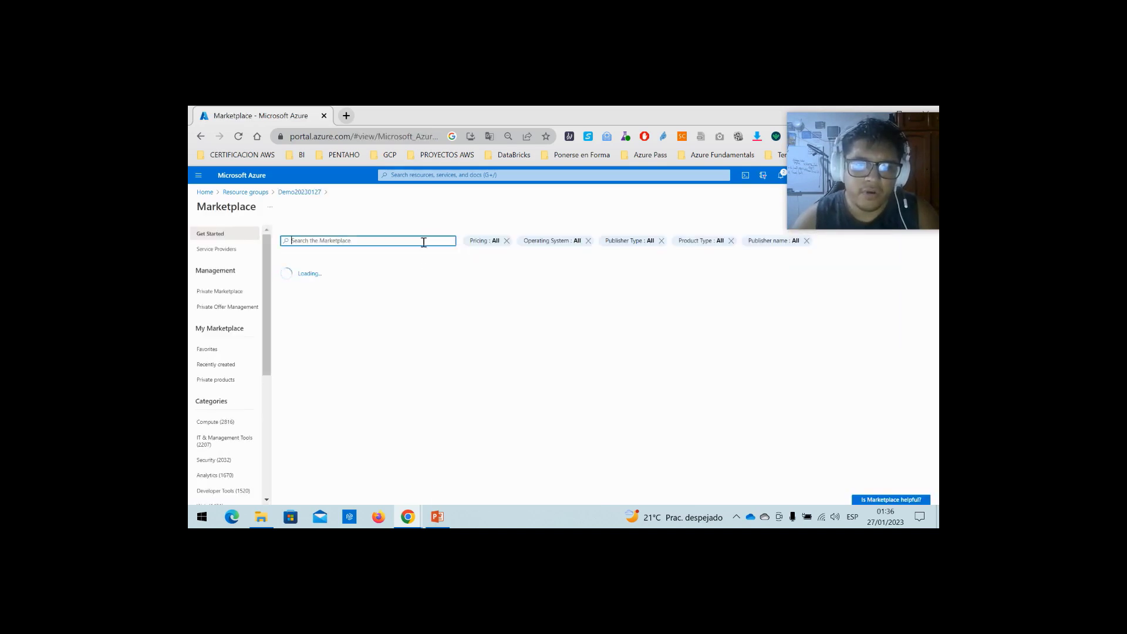
pyautogui.write('sy')
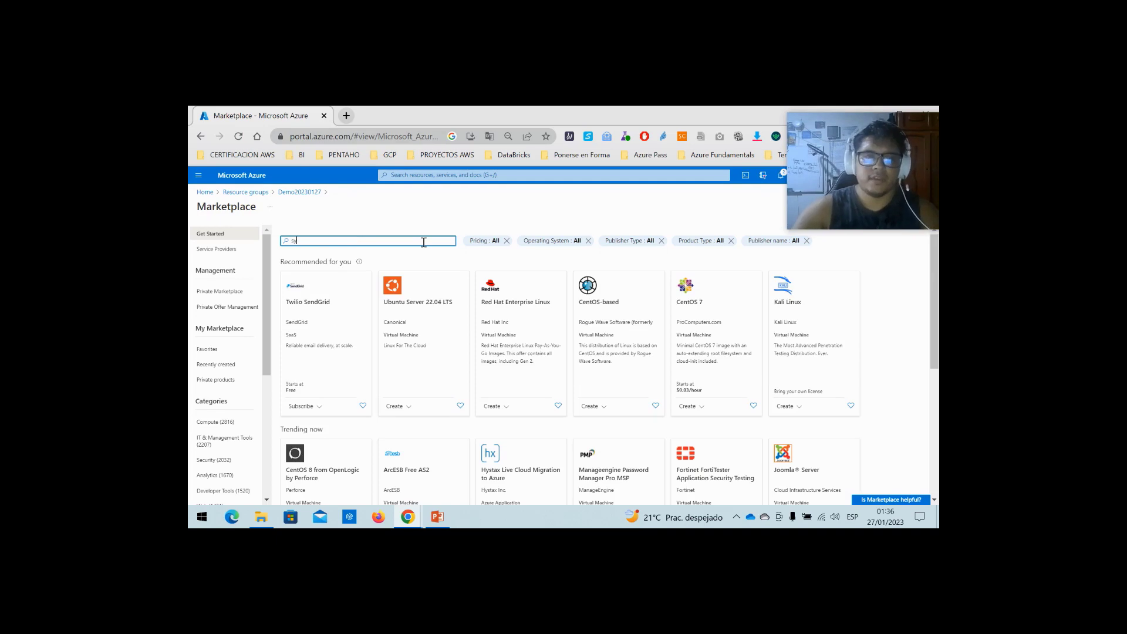
pyautogui.write('na')
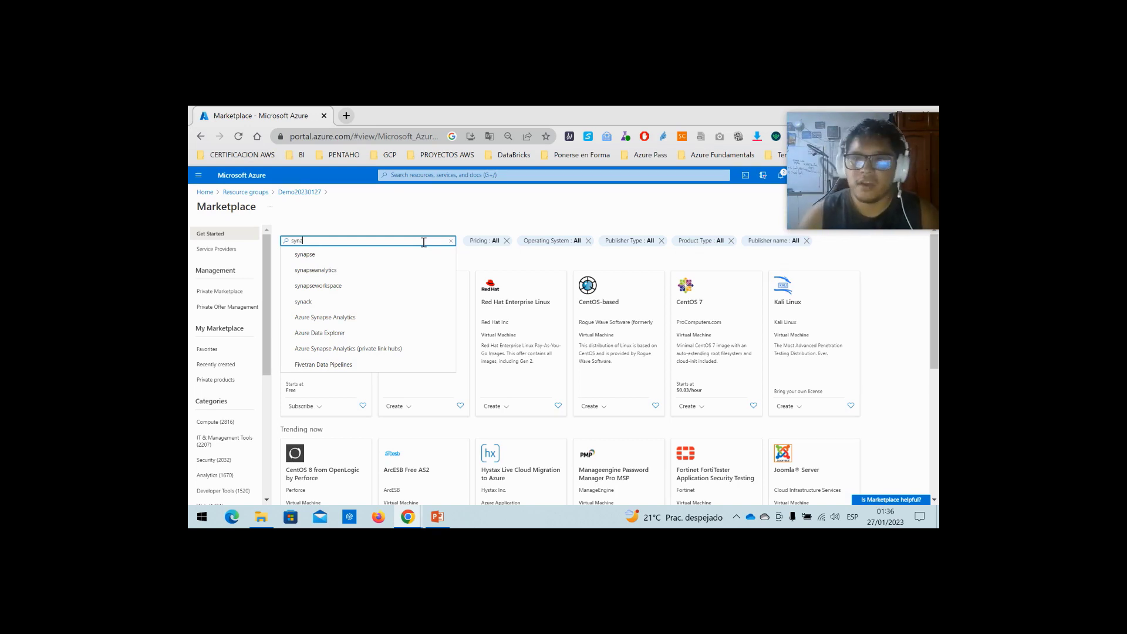
pyautogui.write('pse')
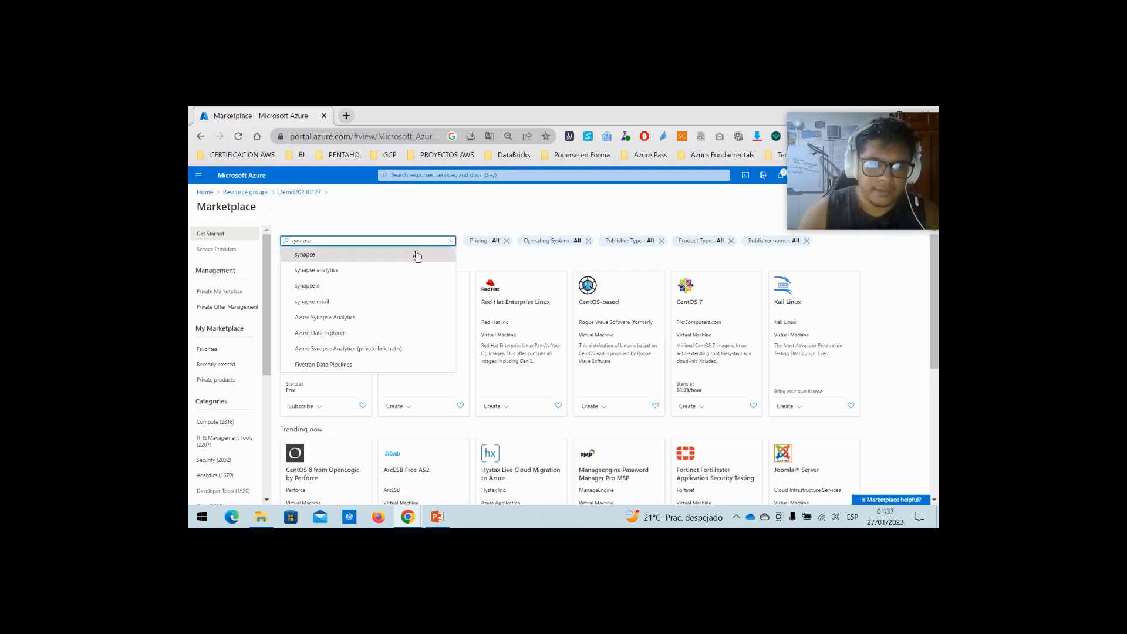
pyautogui.click(378, 275)
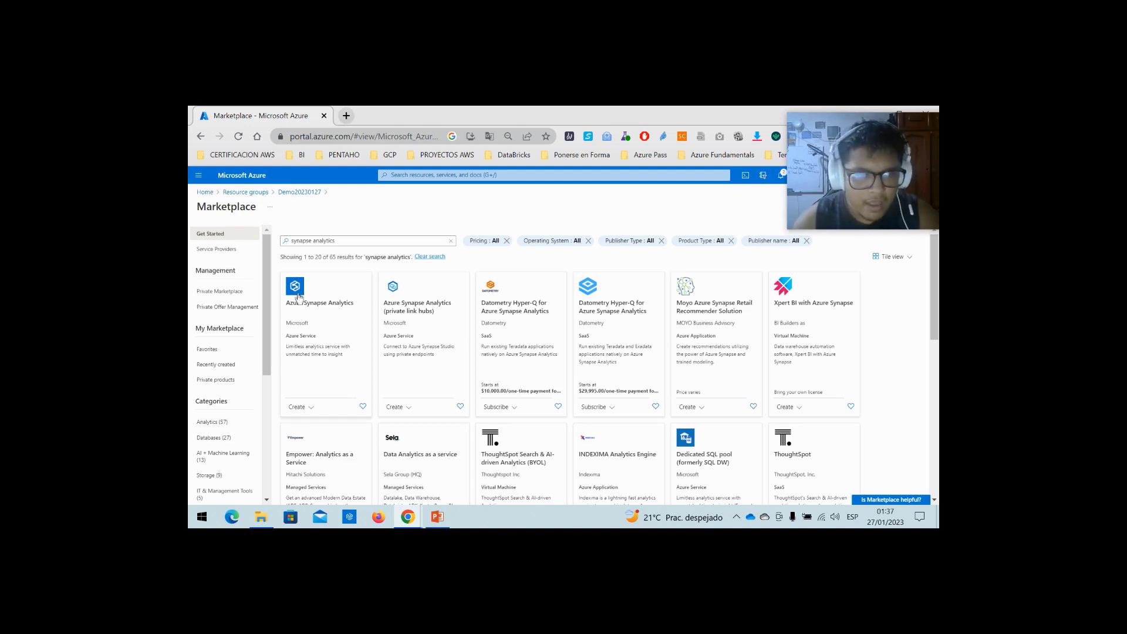
# - Start creating an Azure Synapse Analytics workspace and name it wsdemo20230127
pyautogui.click(297, 407)
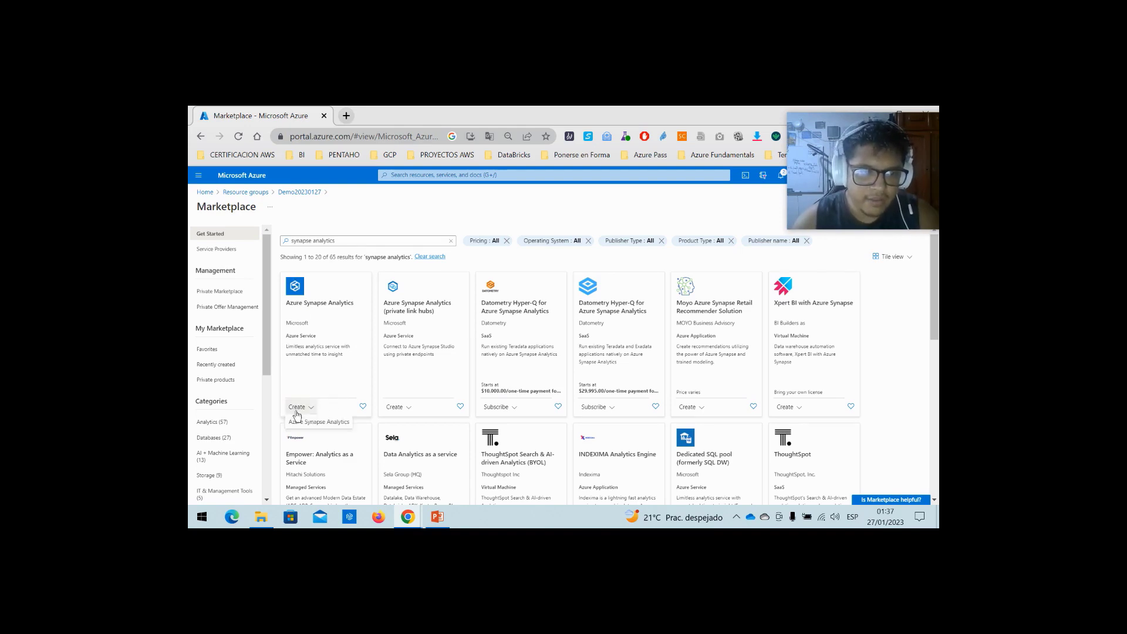
pyautogui.click(310, 419)
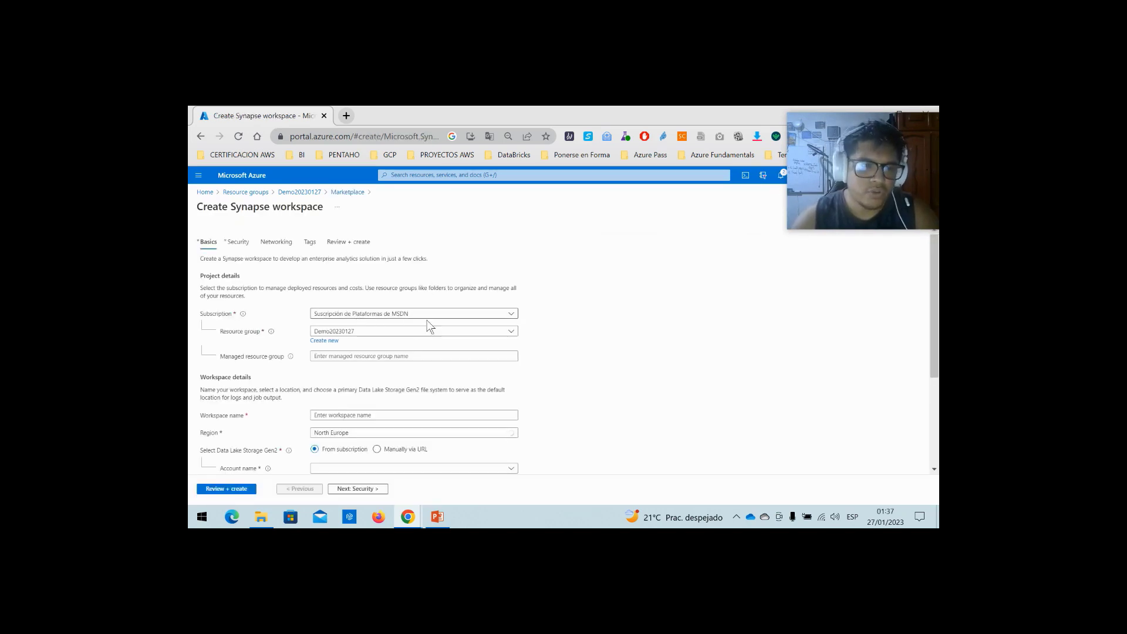
pyautogui.scroll(-2, 420, 339)
pyautogui.scroll(-1, 422, 337)
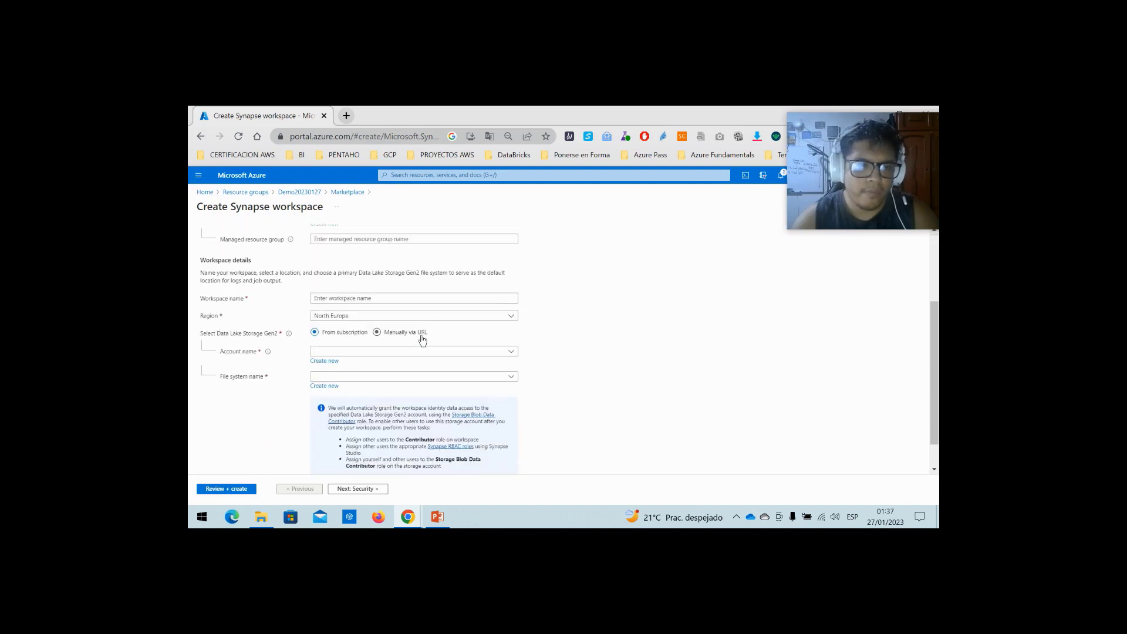
pyautogui.click(369, 299)
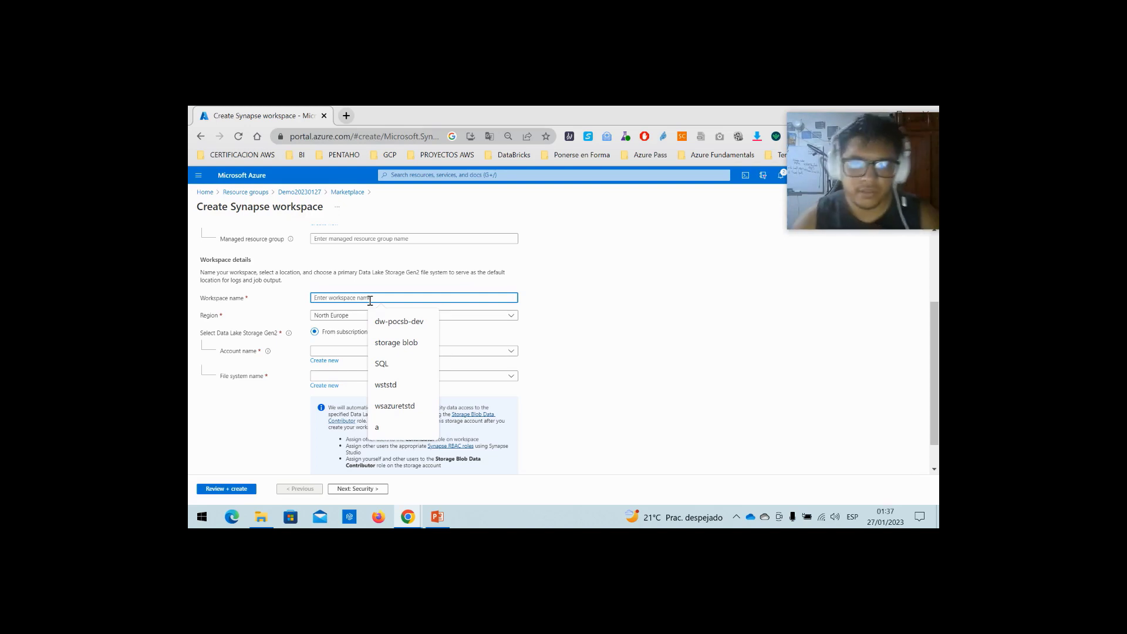
pyautogui.write('ws')
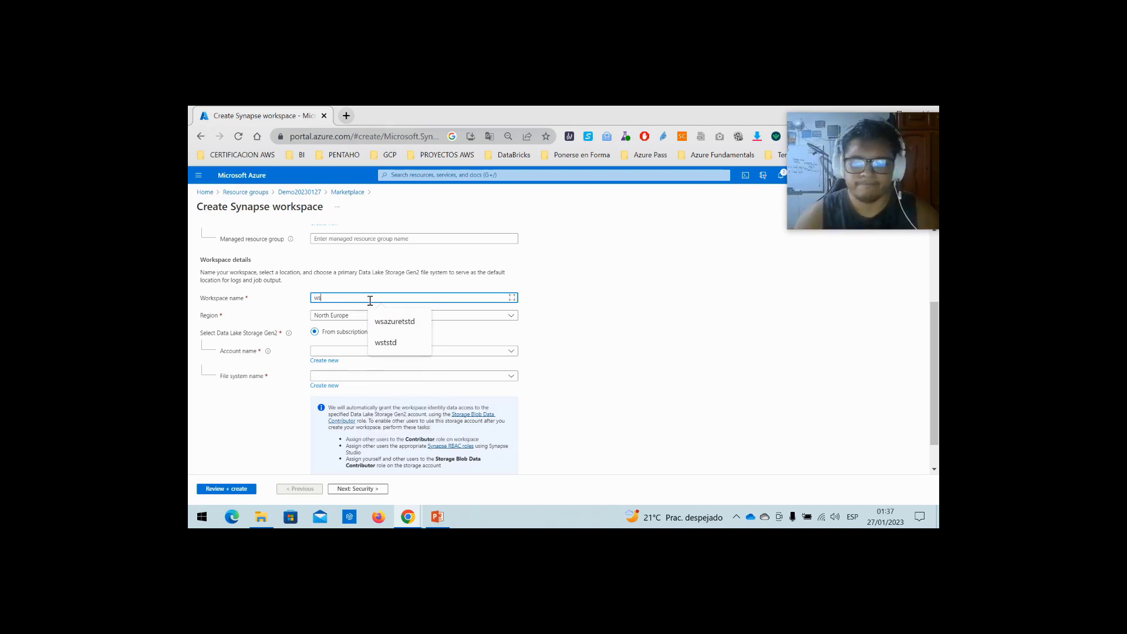
pyautogui.write('demo')
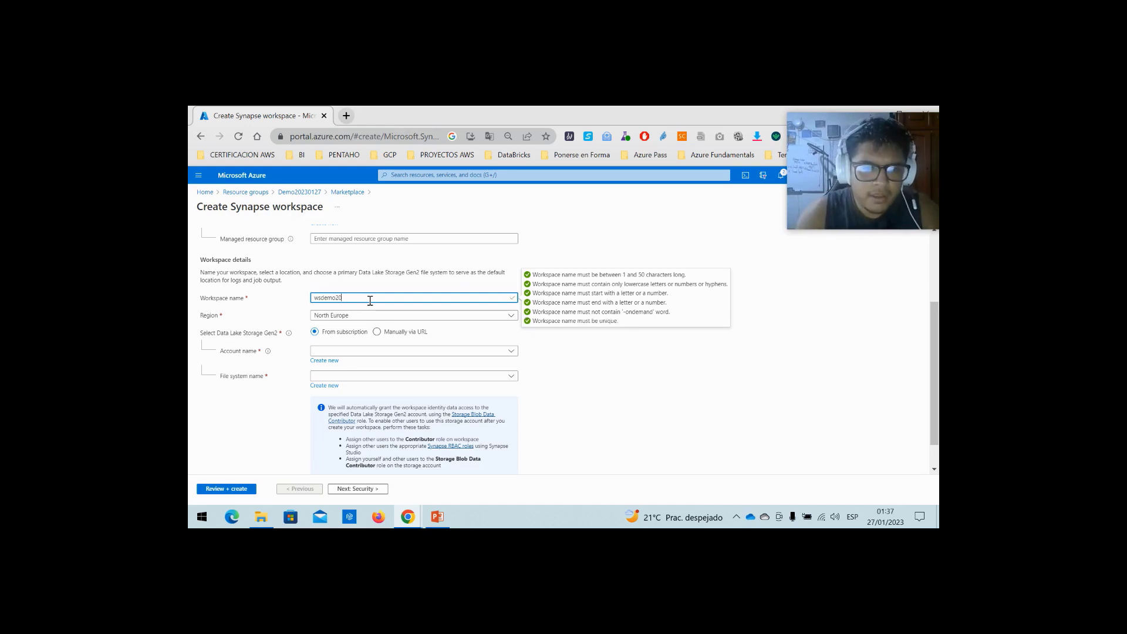
pyautogui.write('2023')
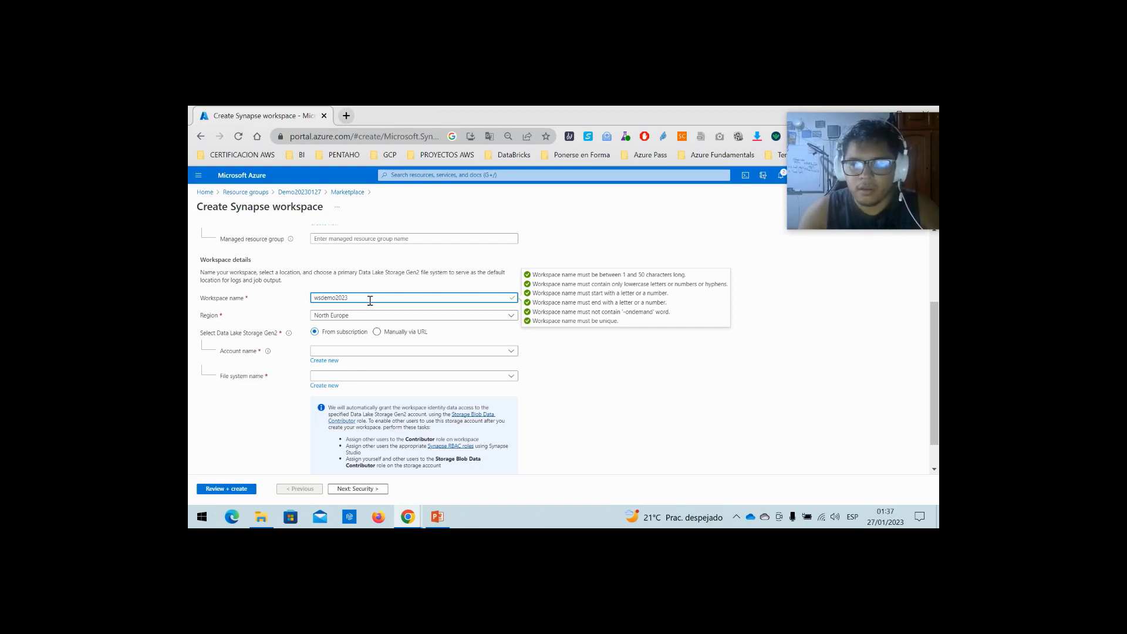
pyautogui.write('0')
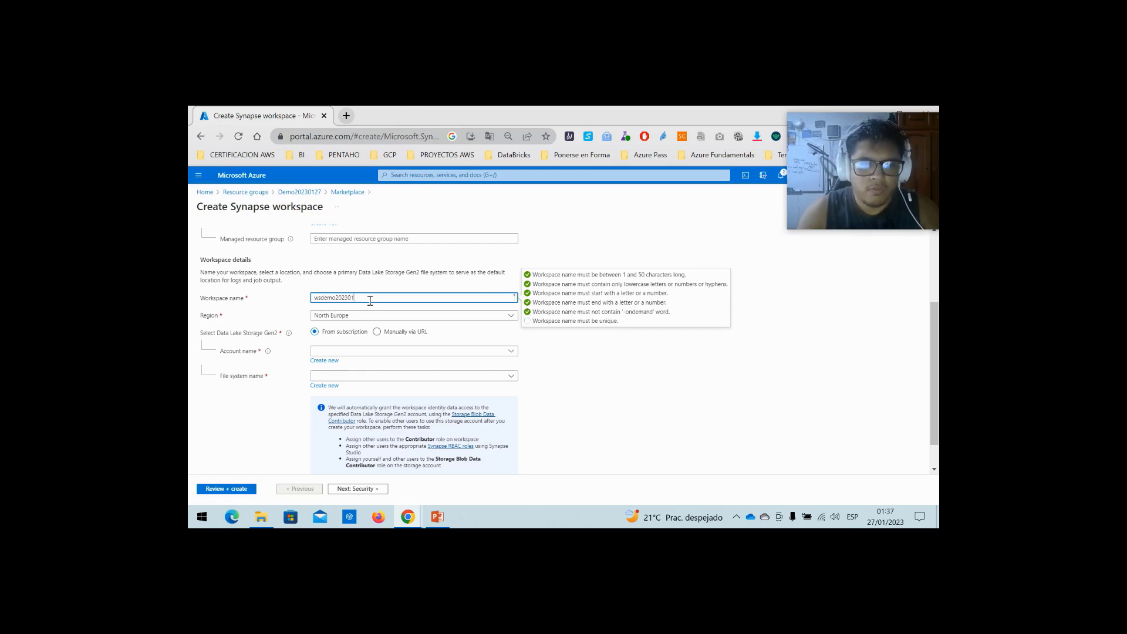
pyautogui.write('127')
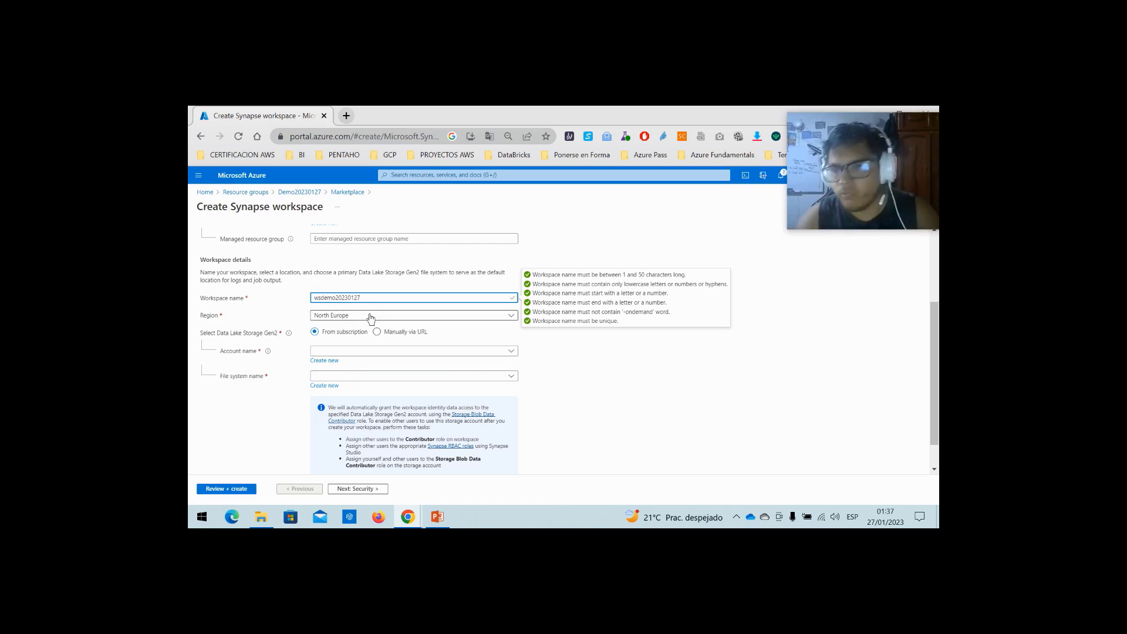
# - Set the Synapse workspace's region to East US
pyautogui.click(370, 318)
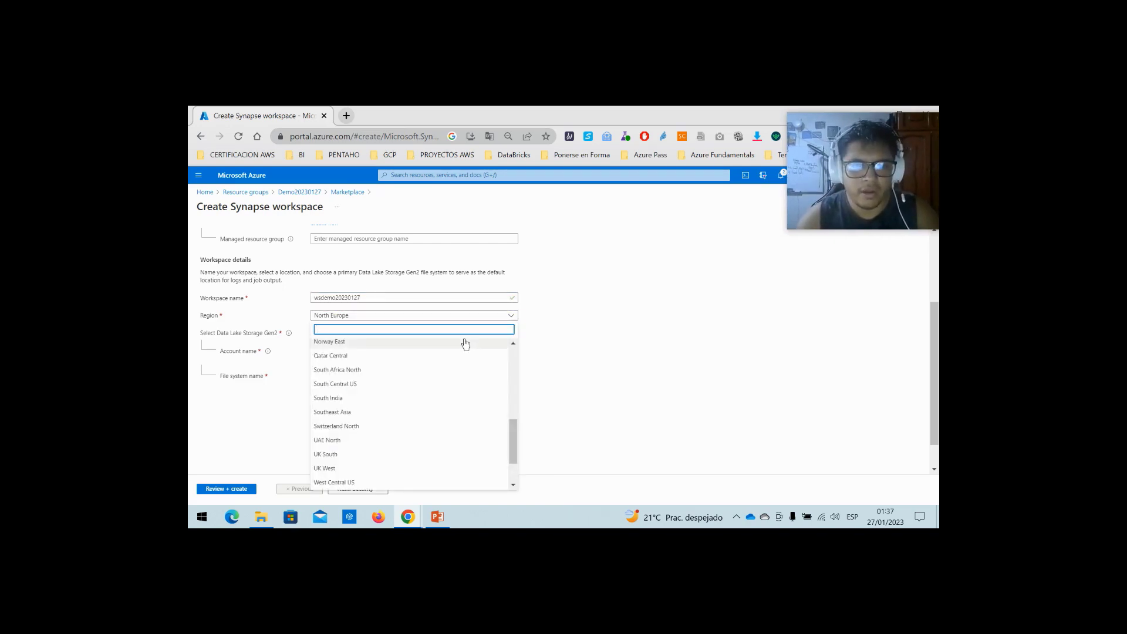
pyautogui.scroll(10, 460, 352)
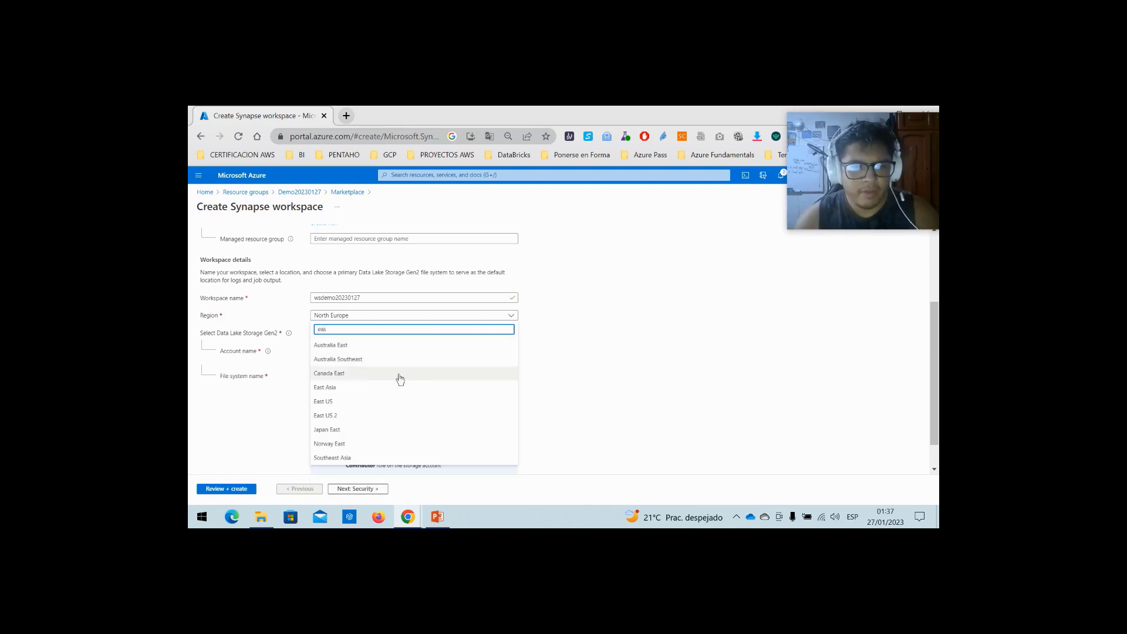
pyautogui.click(403, 397)
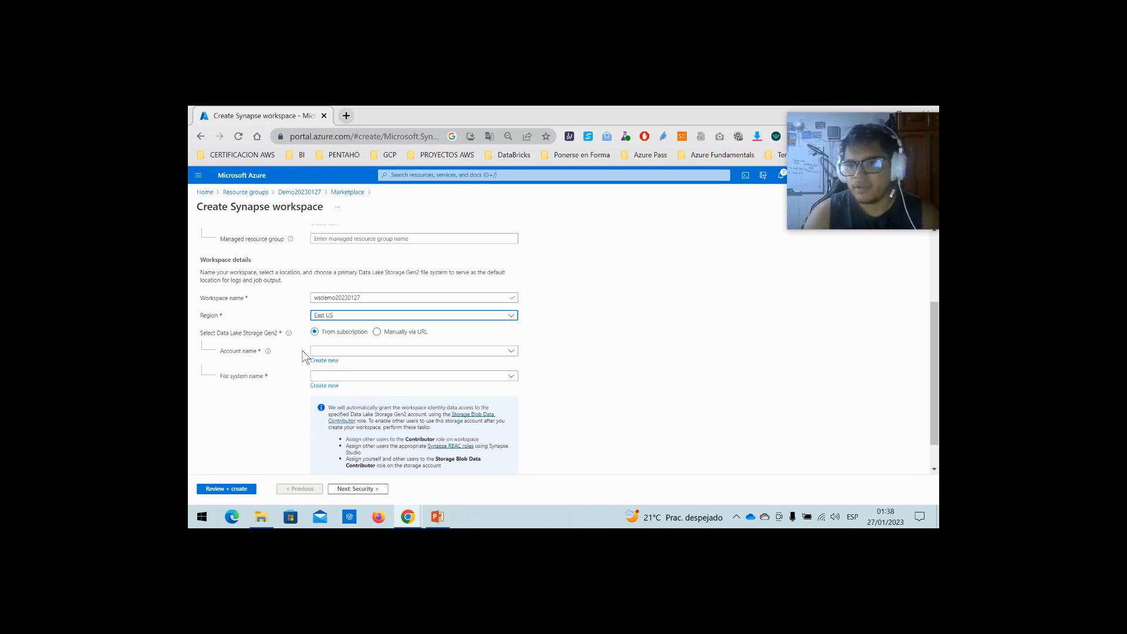
# - Create a new Data Lake Storage Gen2 account named storagedemo20230127 for the Synapse workspace
pyautogui.click(318, 352)
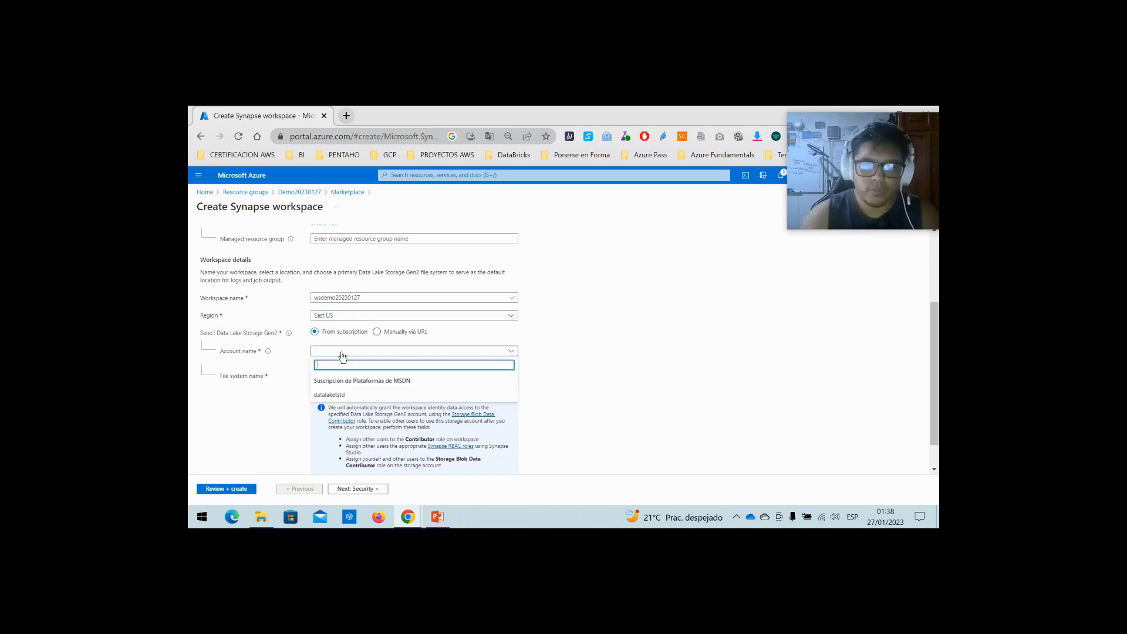
pyautogui.click(630, 368)
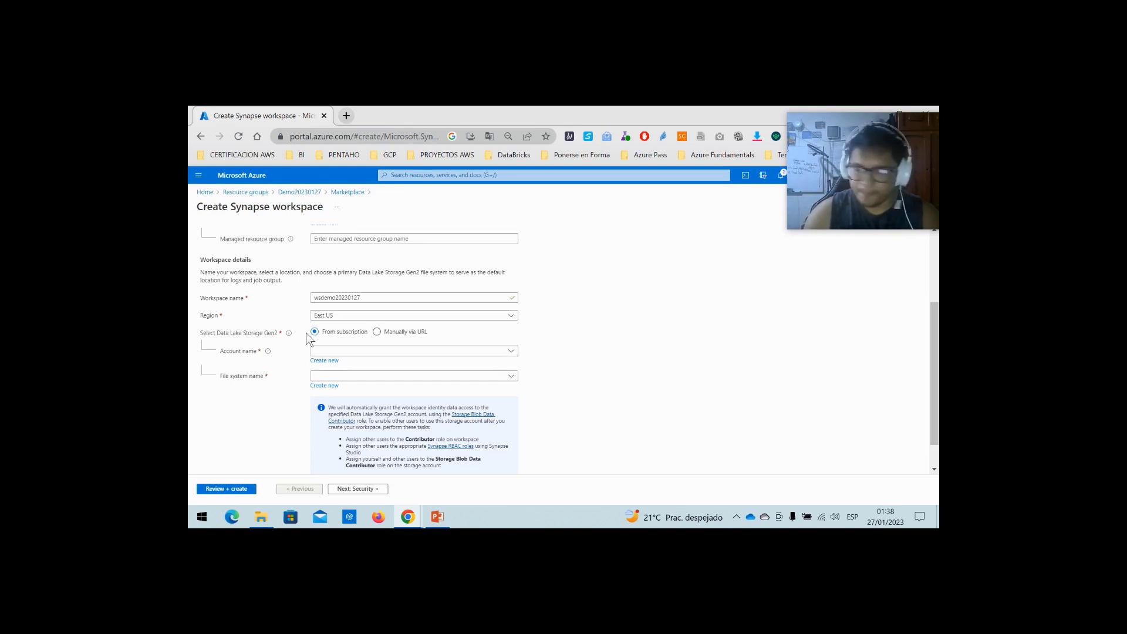
pyautogui.click(327, 361)
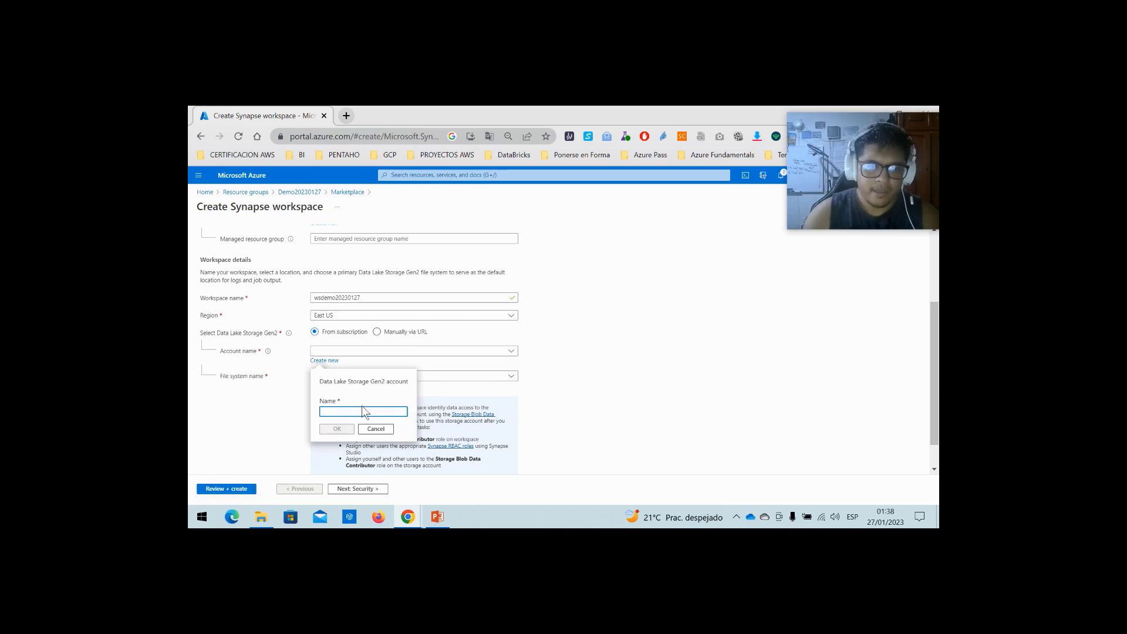
pyautogui.click(362, 411)
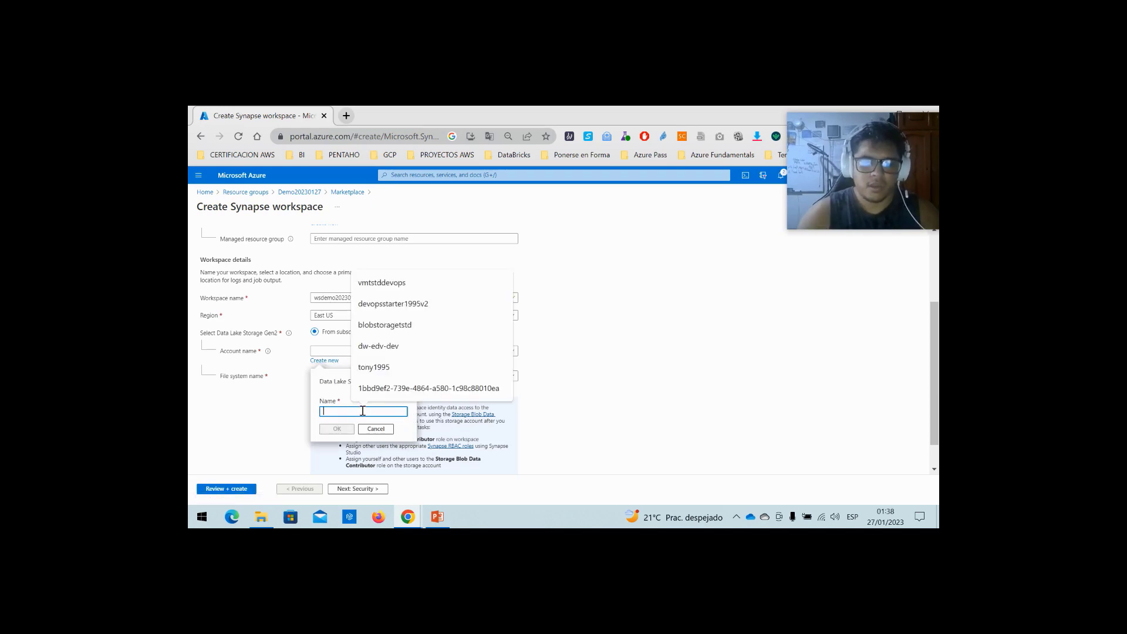
pyautogui.write('stoareg')
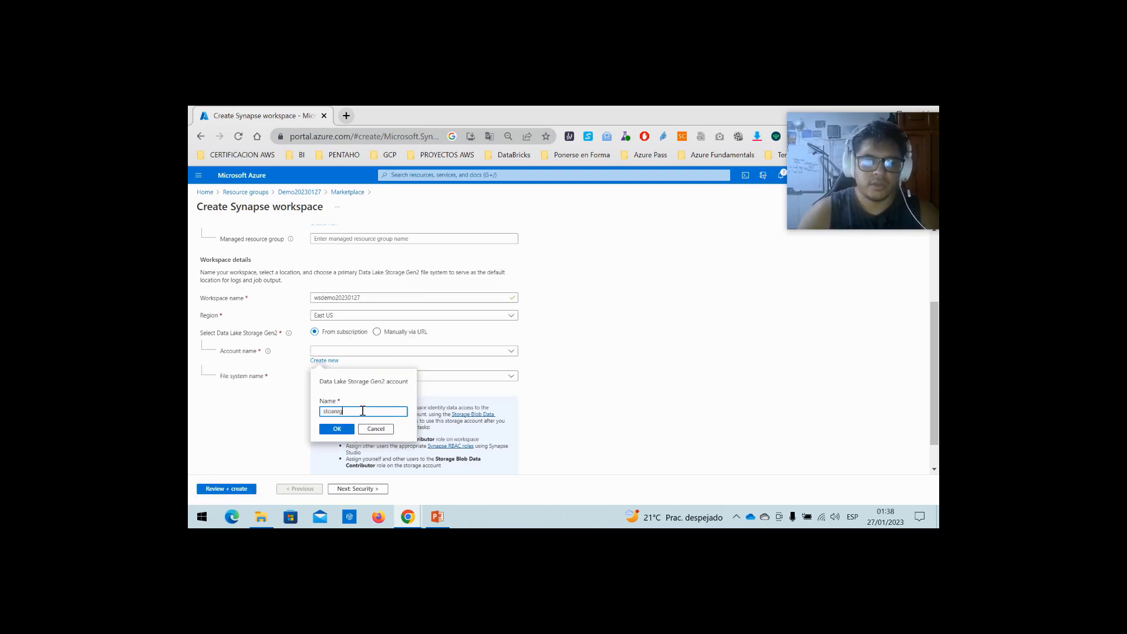
pyautogui.write('a')
pyautogui.press('BackSpace')
pyautogui.press('BackSpace')
pyautogui.press('BackSpace')
pyautogui.write('ra')
pyautogui.press('BackSpace')
pyautogui.write('age')
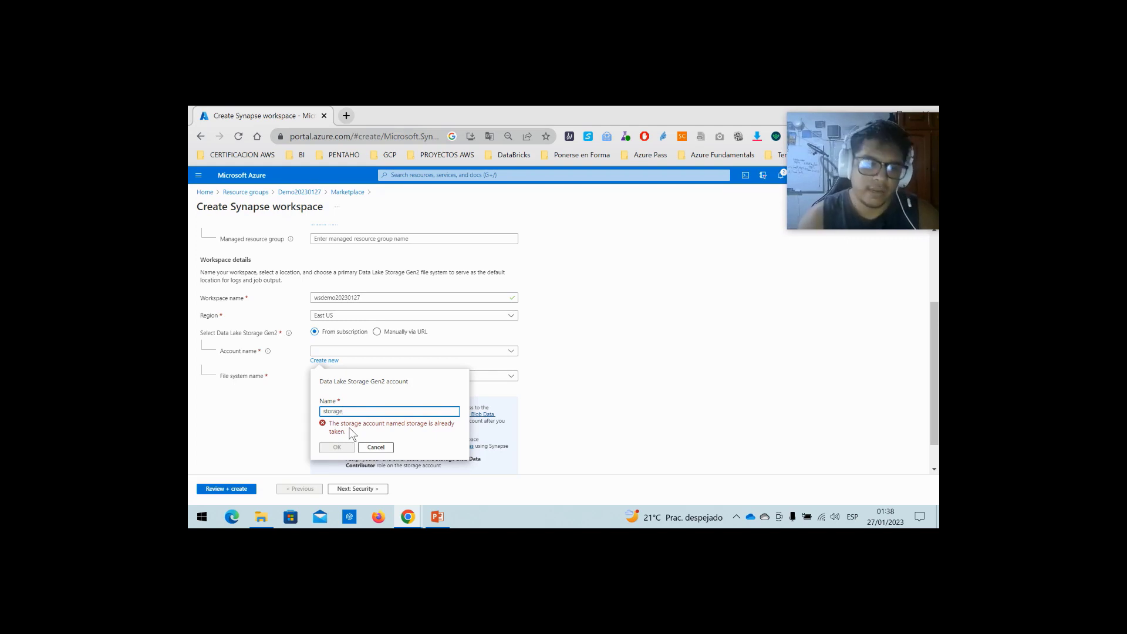
pyautogui.write('demo20')
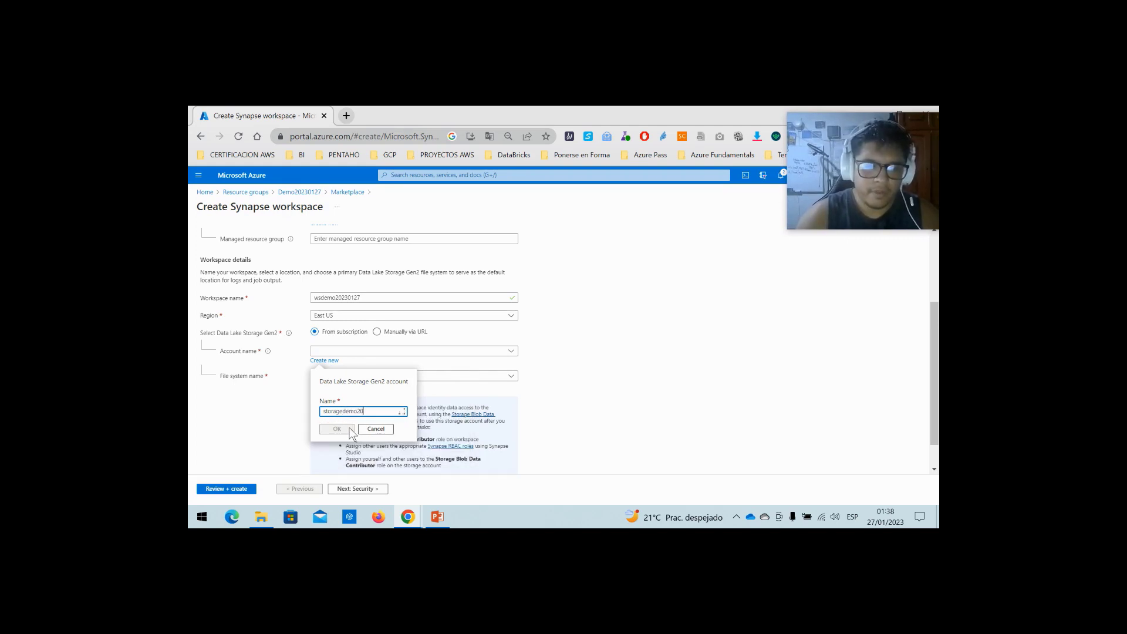
pyautogui.write('10')
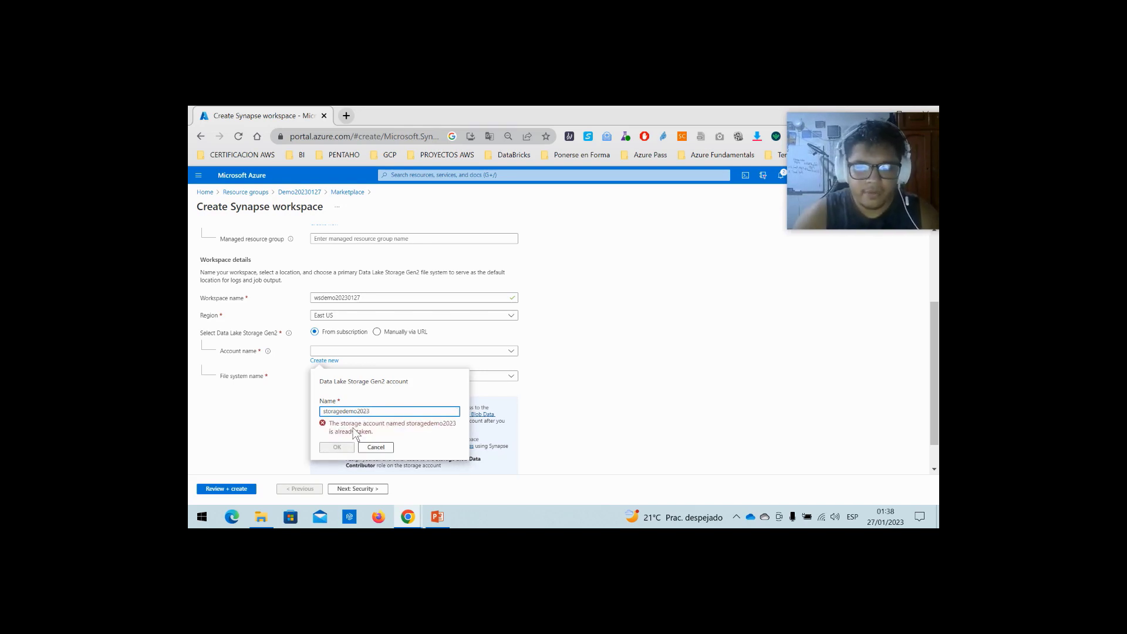
pyautogui.write('012')
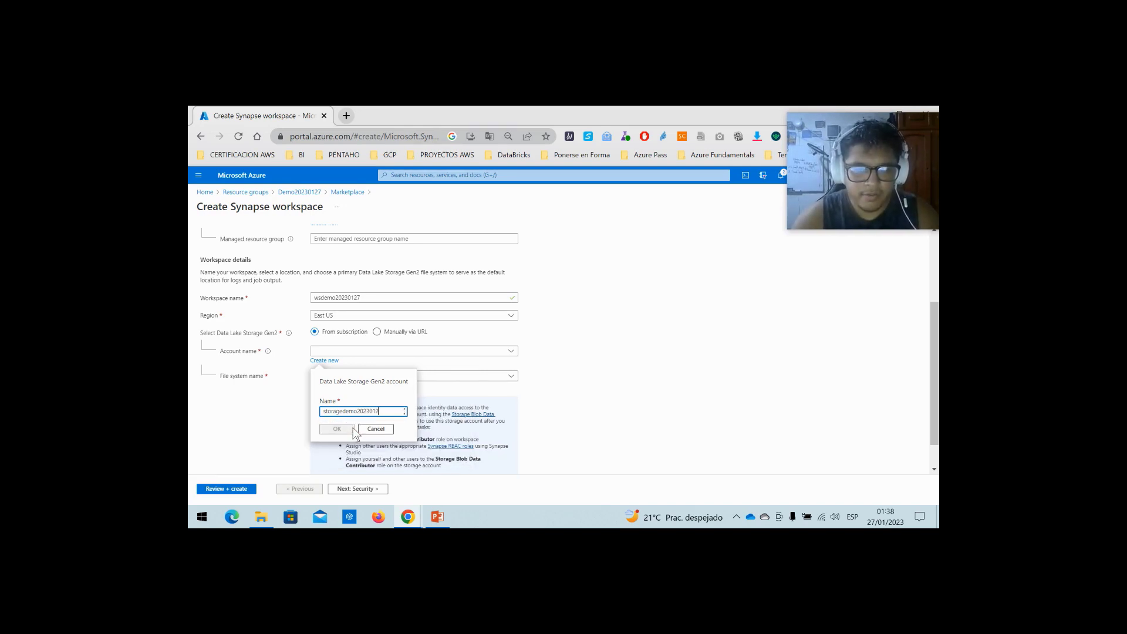
pyautogui.write('7')
pyautogui.click(344, 429)
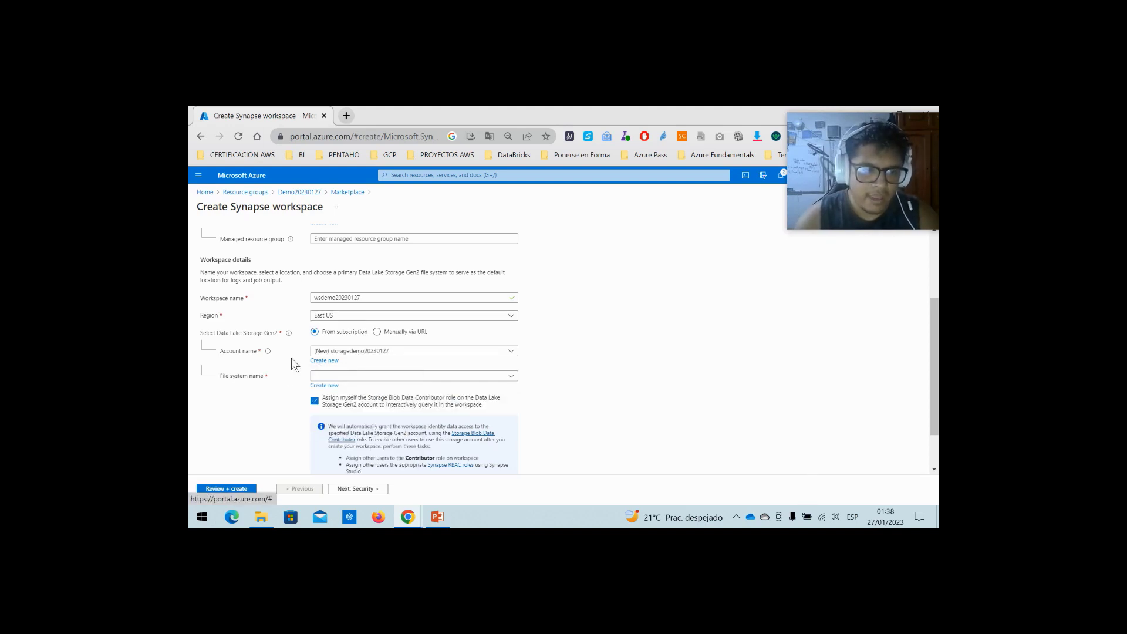
# - Create a new Data Lake Storage Gen2 file system named config for the workspace
pyautogui.click(330, 389)
pyautogui.write('config')
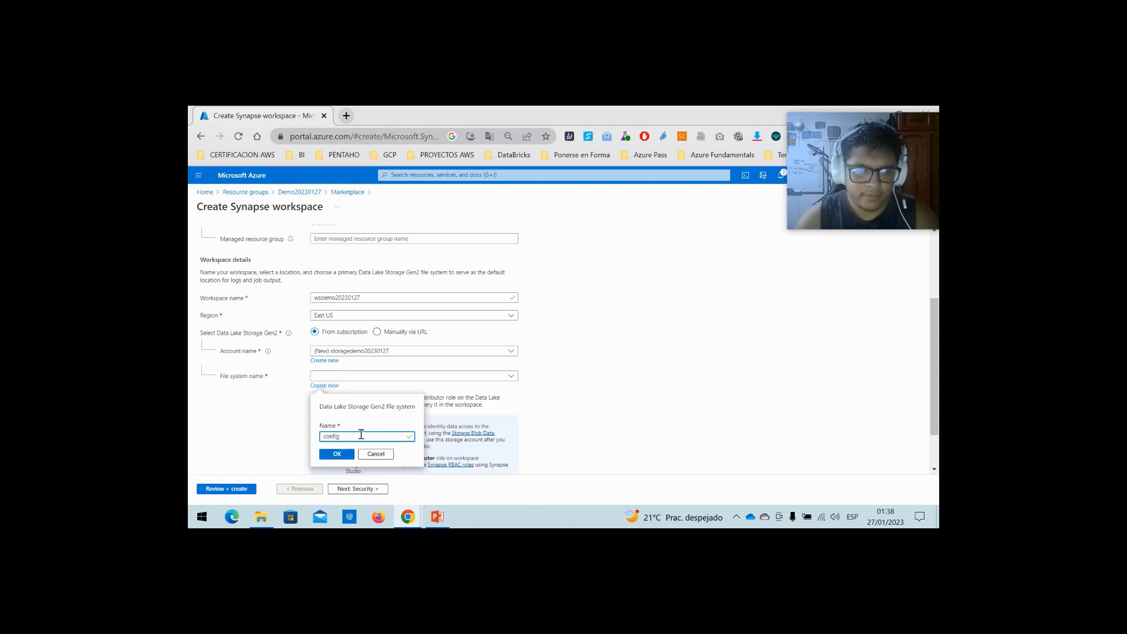
pyautogui.click(352, 454)
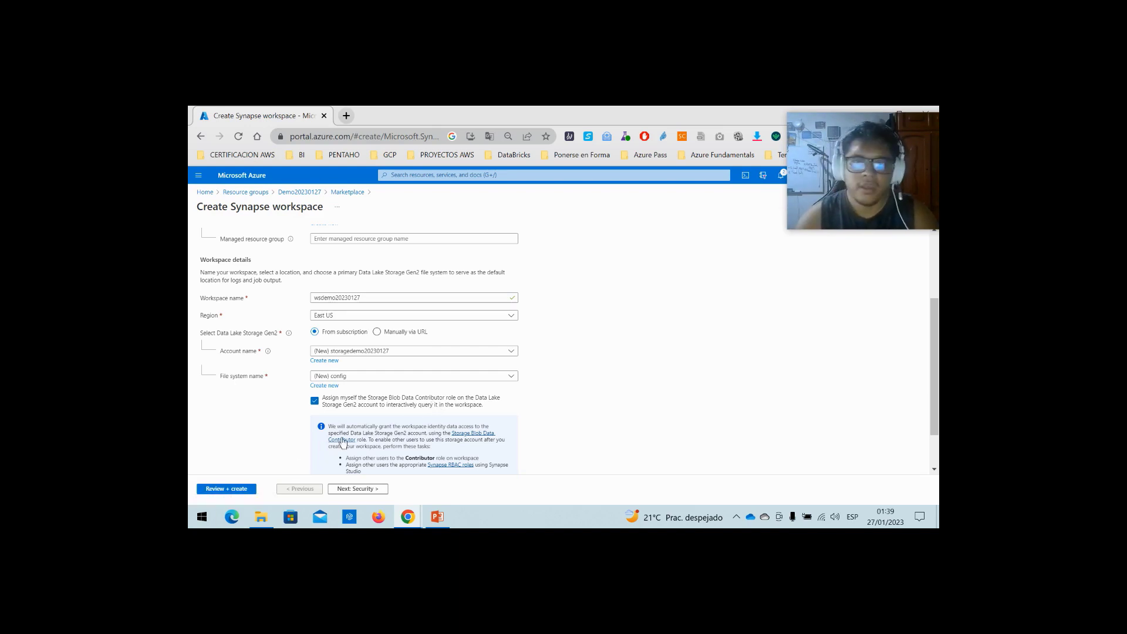
# - Go to the workspace's security settings, keep the default SQL admin login, and enter and confirm the SQL password
pyautogui.click(363, 489)
pyautogui.click(329, 359)
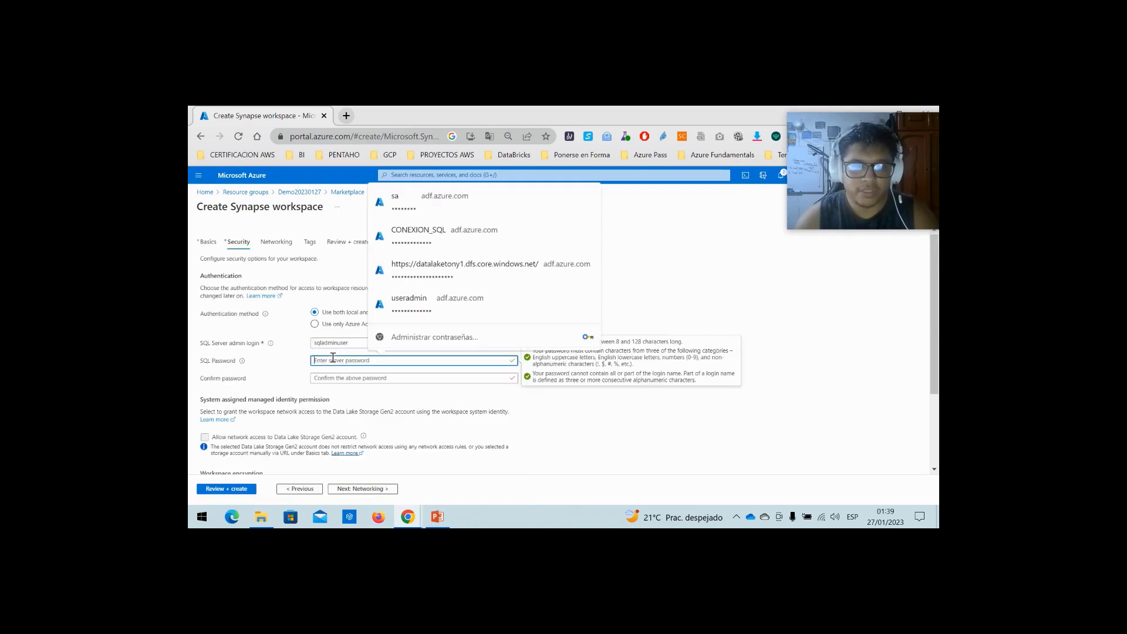
pyautogui.click(649, 283)
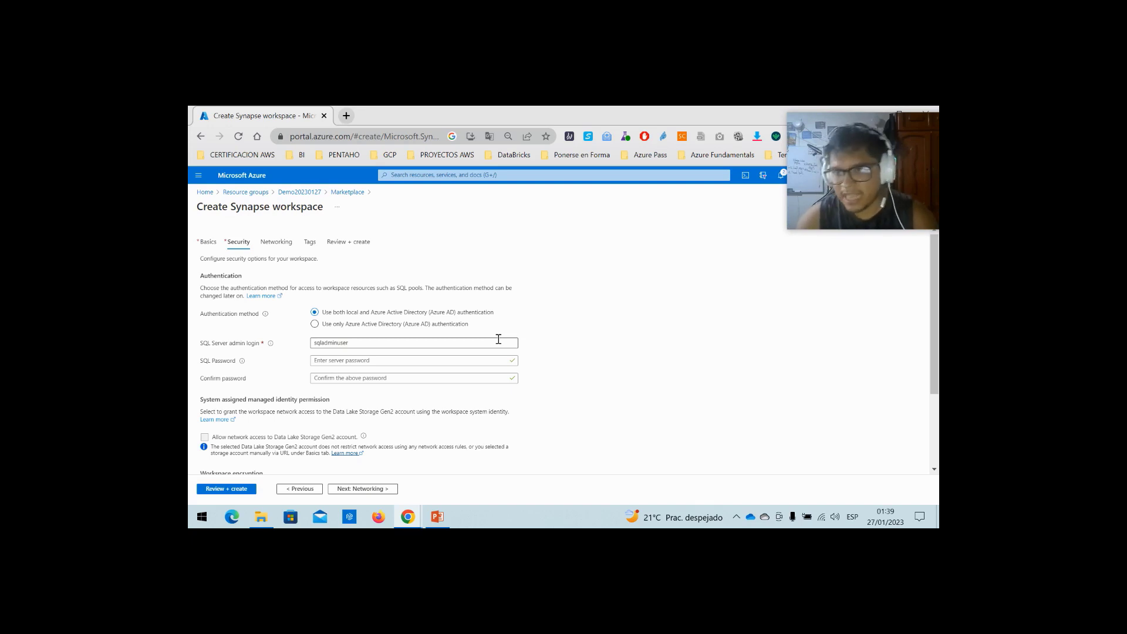
pyautogui.click(382, 361)
pyautogui.click(352, 343)
pyautogui.doubleClick(314, 342)
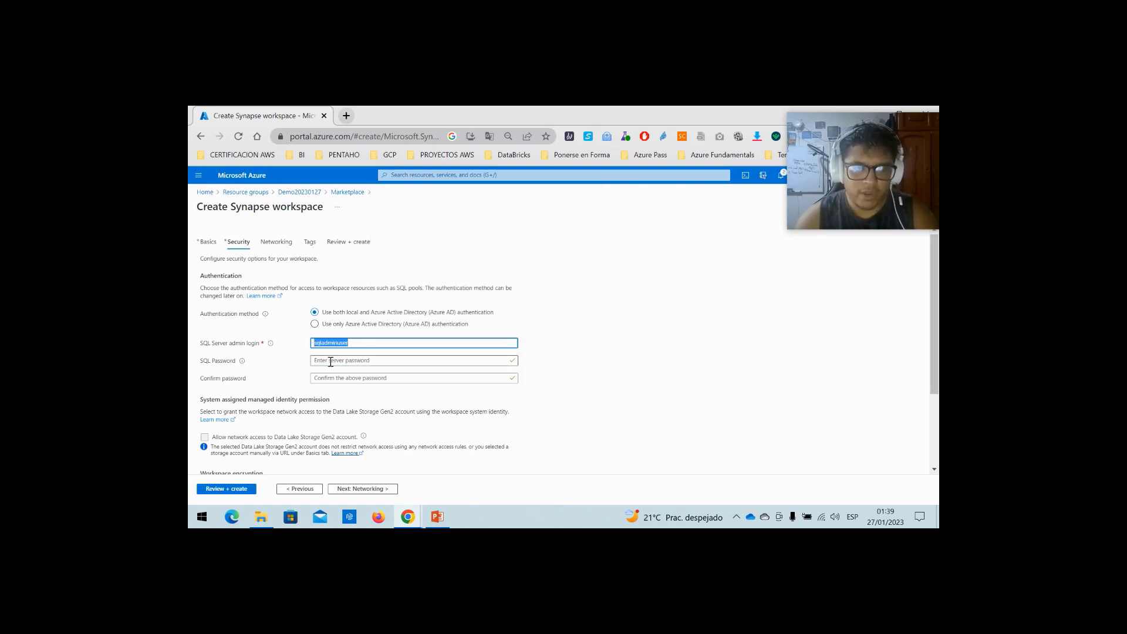
pyautogui.click(330, 361)
pyautogui.write('••••••')
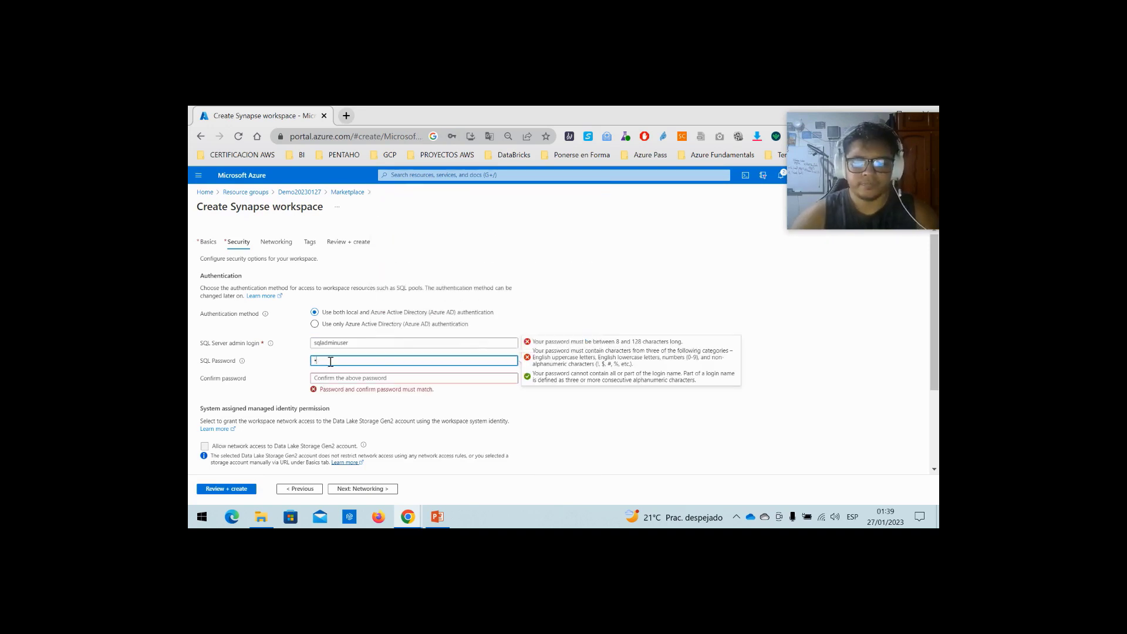
pyautogui.write('•••')
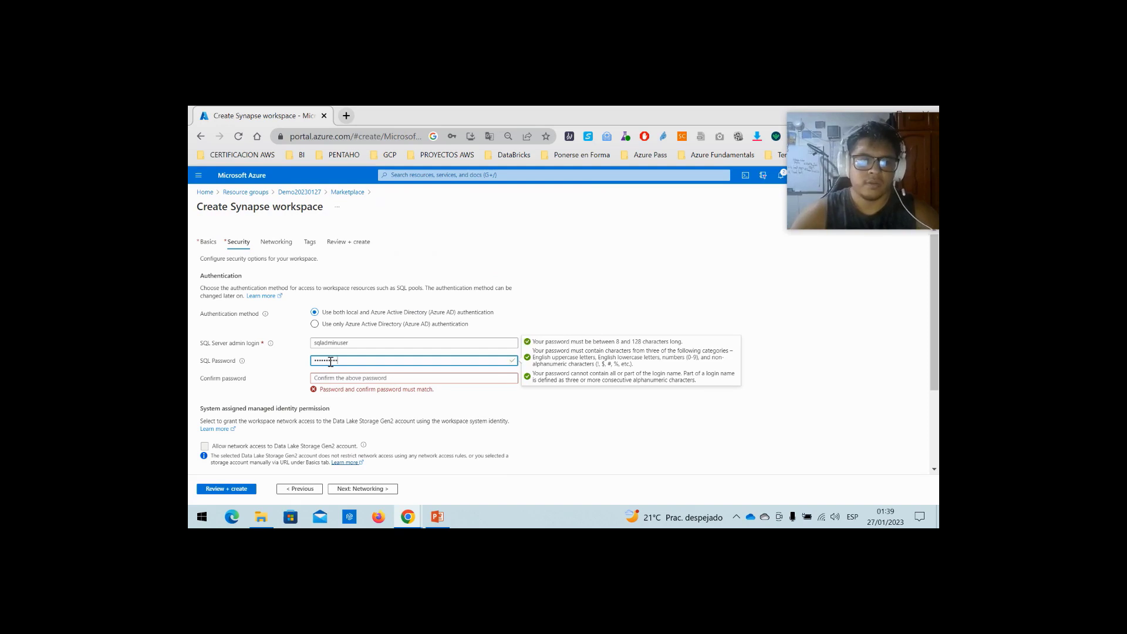
pyautogui.press('Tab')
pyautogui.write('•')
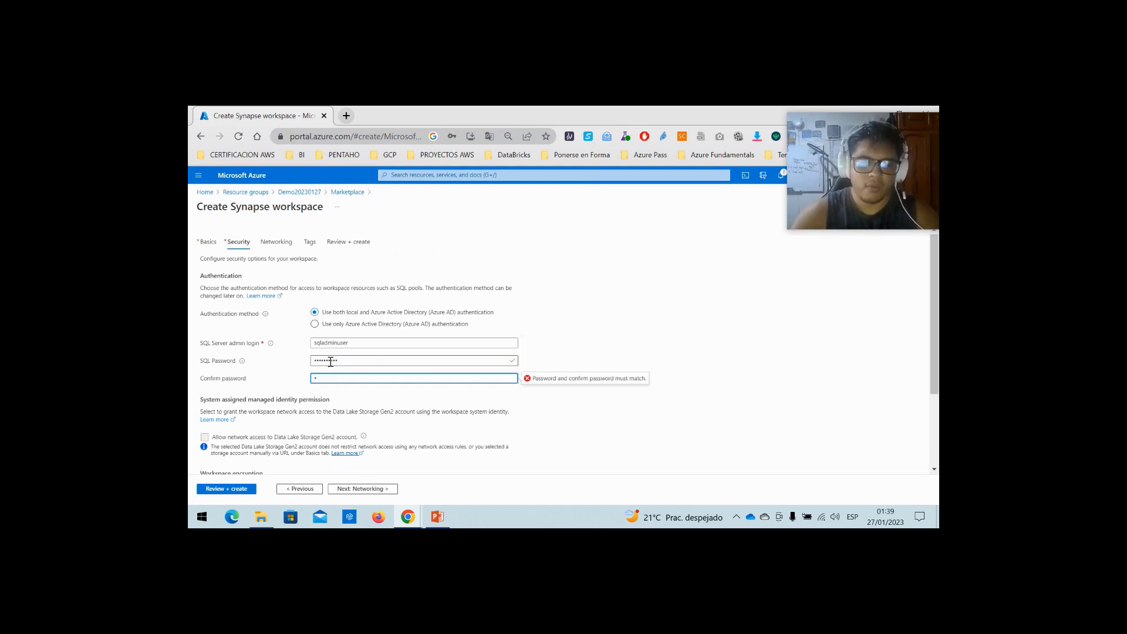
pyautogui.write('••••••••')
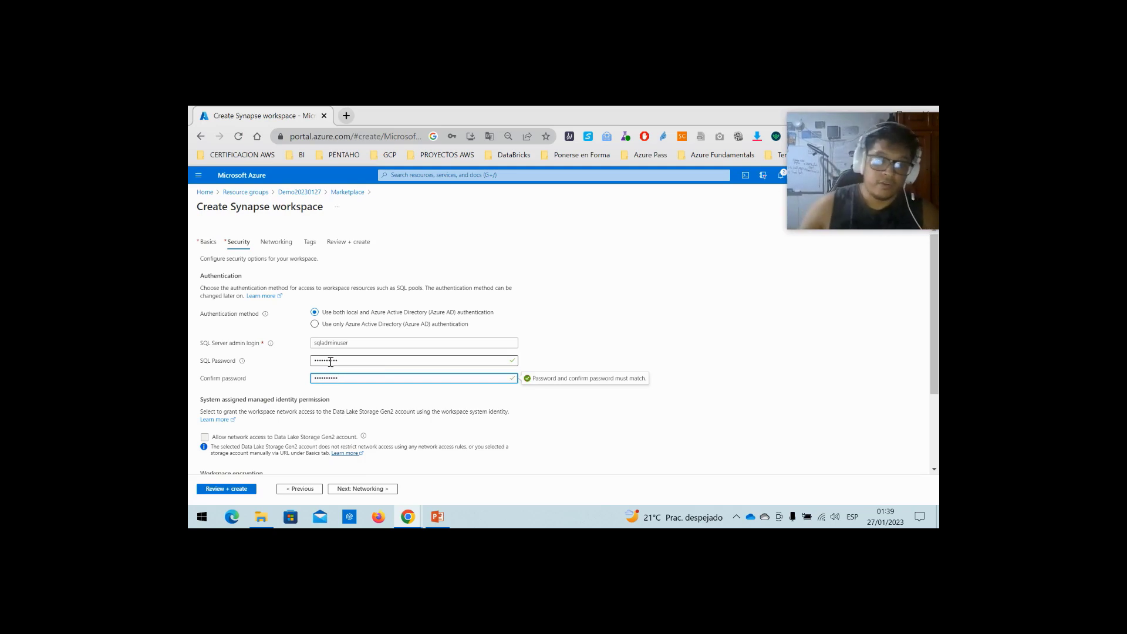
# - Keep the default networking and tag settings, review the configuration, and create the Synapse workspace
pyautogui.click(369, 489)
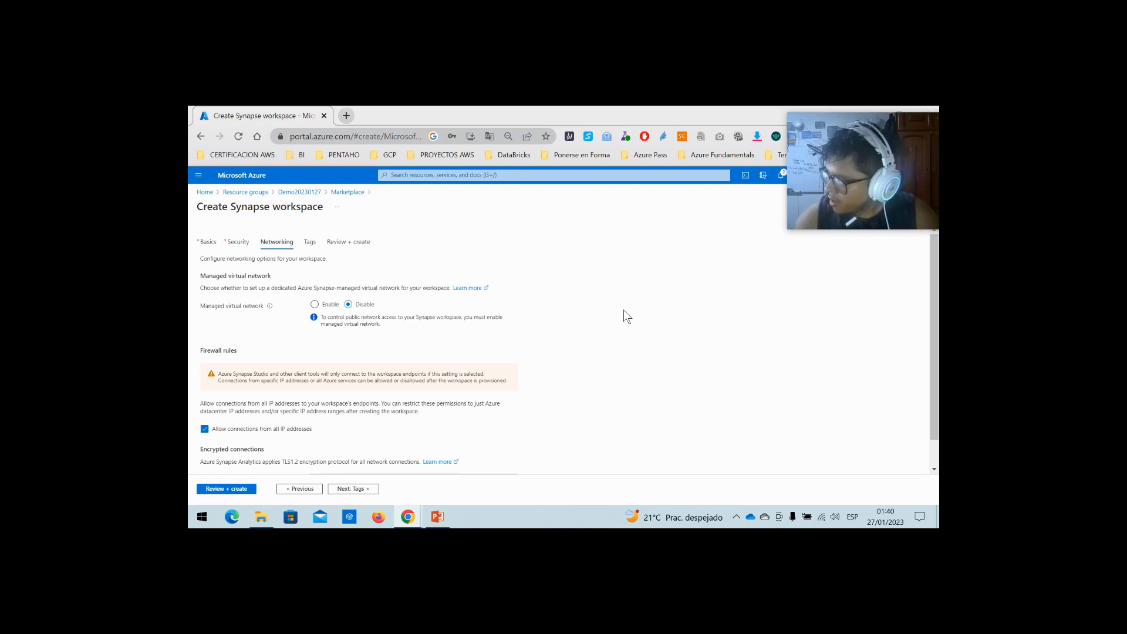
pyautogui.click(370, 490)
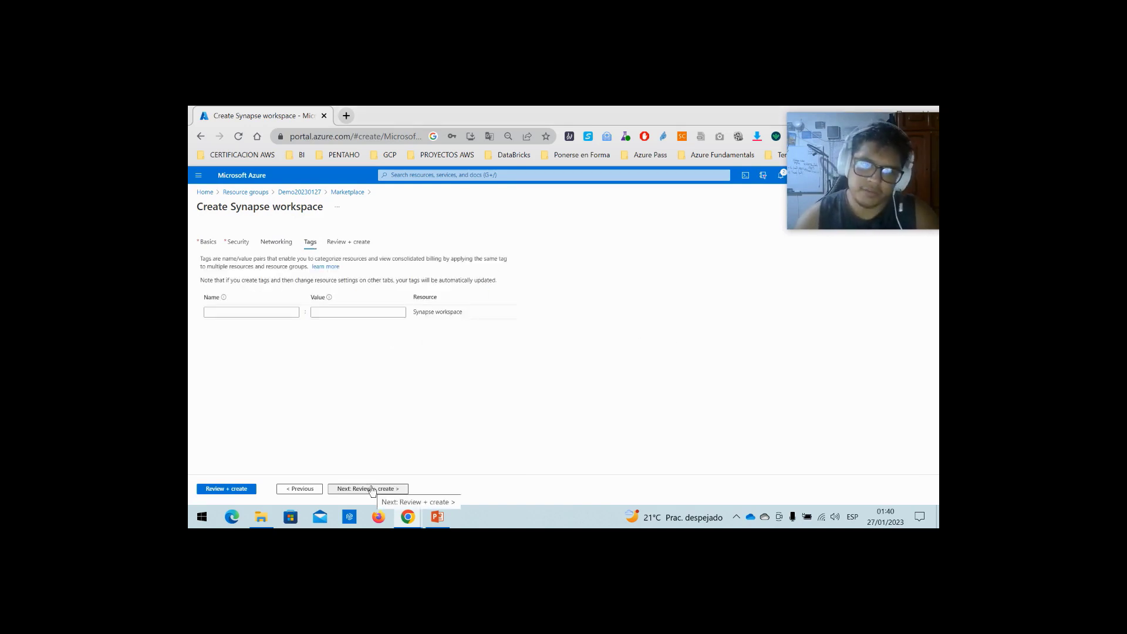
pyautogui.click(372, 490)
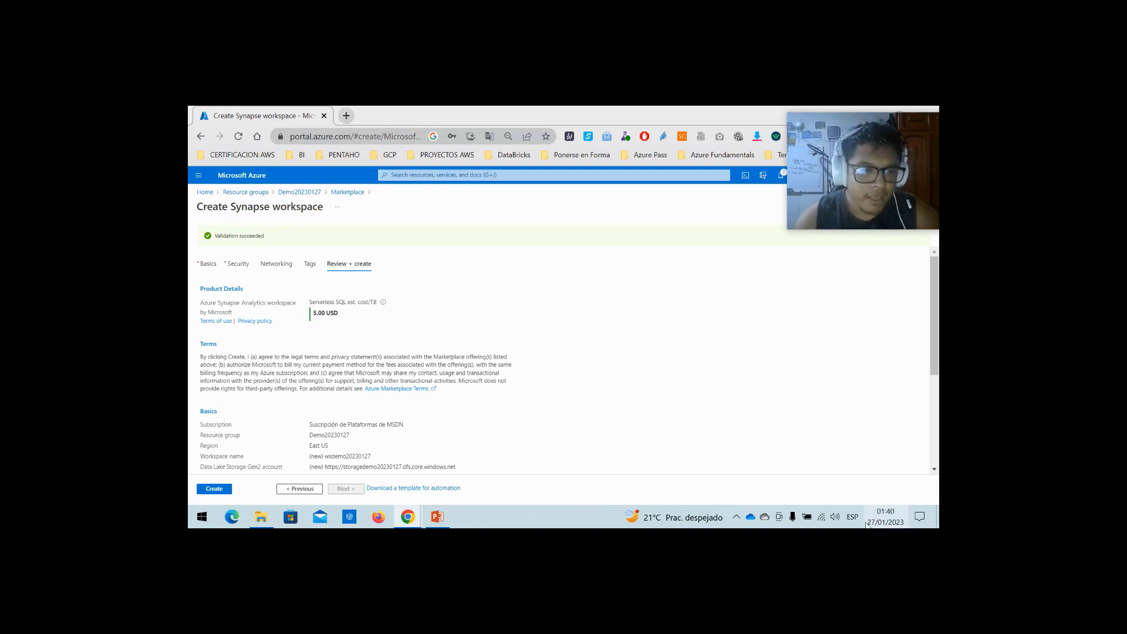
pyautogui.click(225, 490)
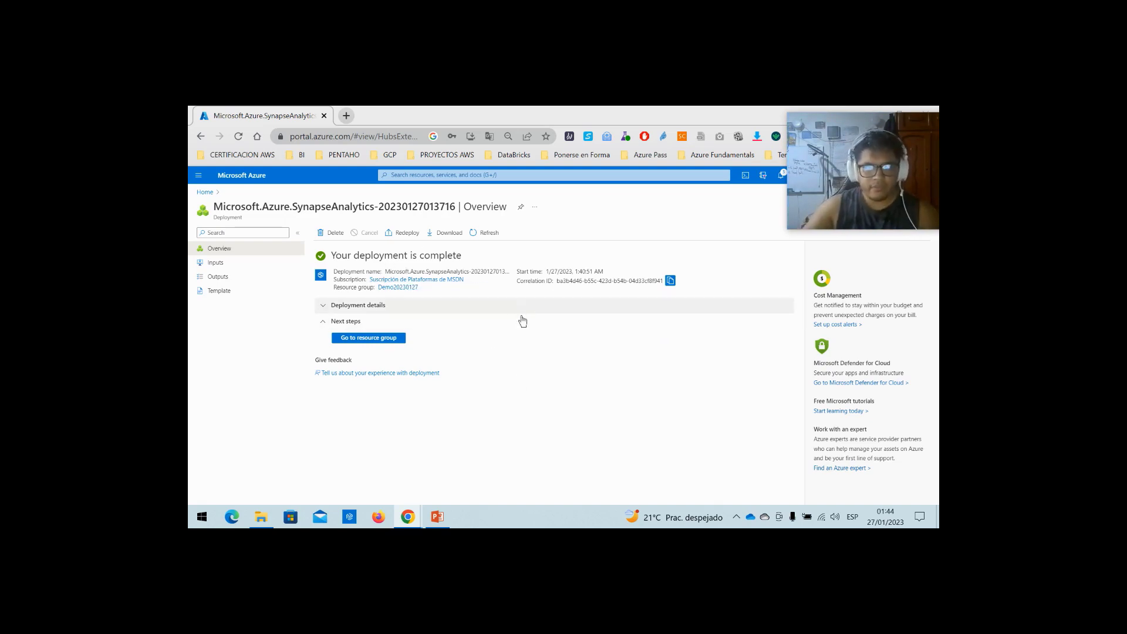
# - Open wsdemo20230127 from its resource group and launch Synapse Studio, signing in with the connected Hotmail account
pyautogui.click(379, 339)
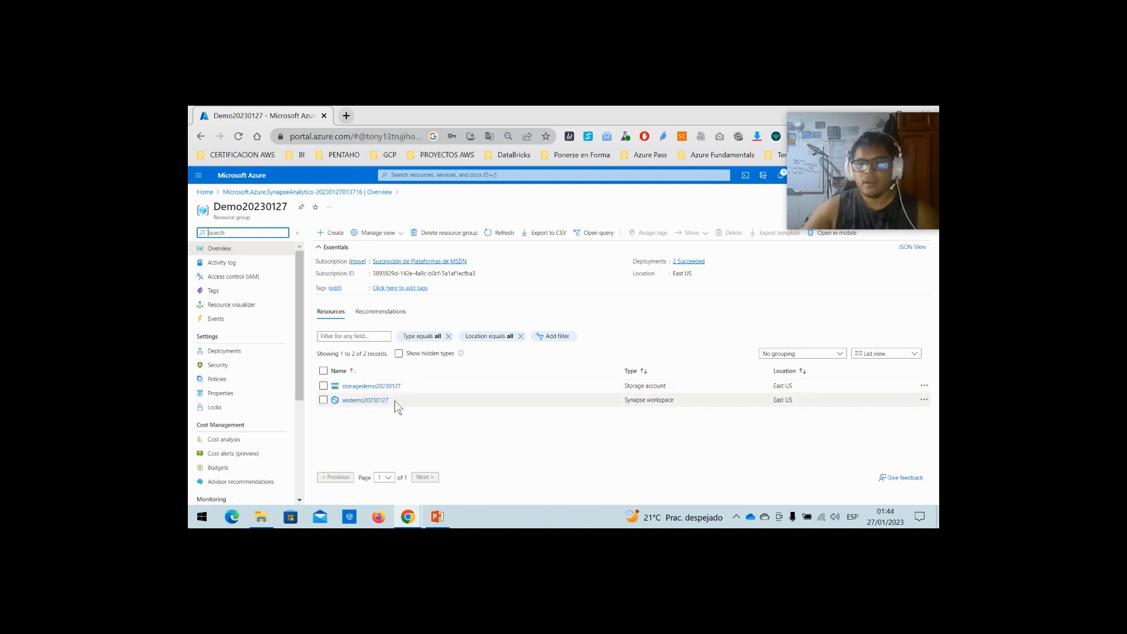
pyautogui.click(364, 401)
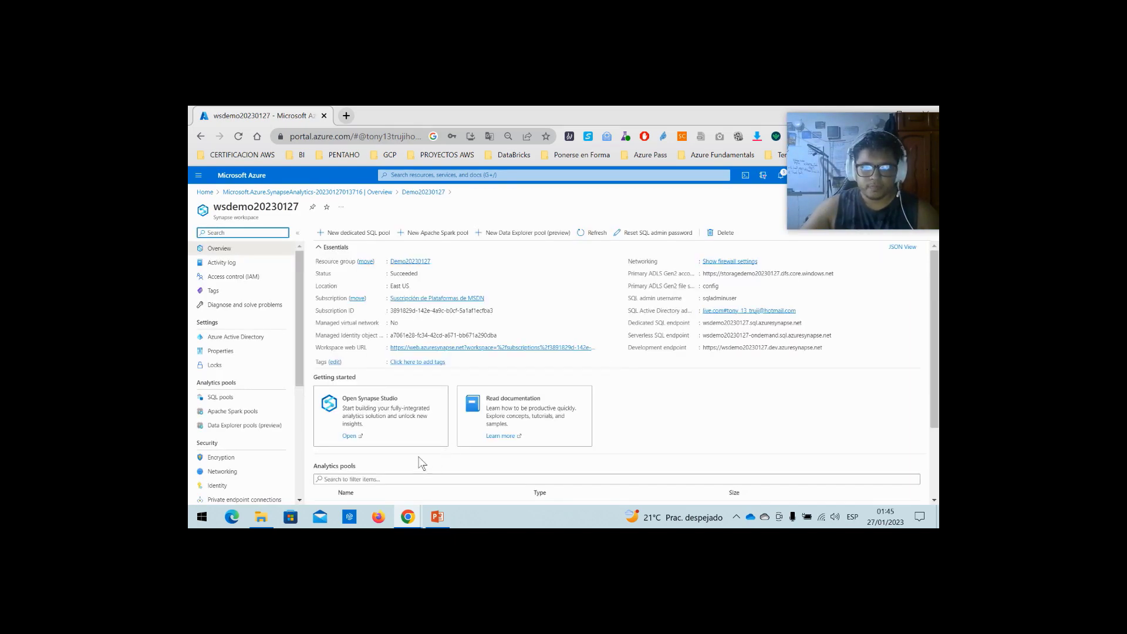
pyautogui.click(348, 437)
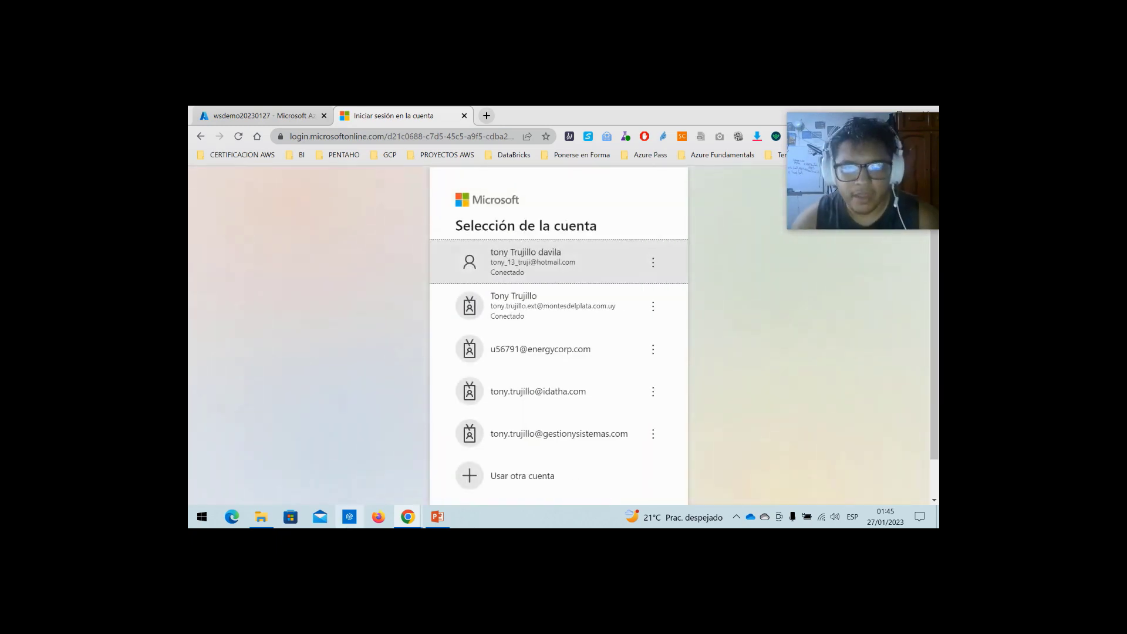
pyautogui.click(589, 274)
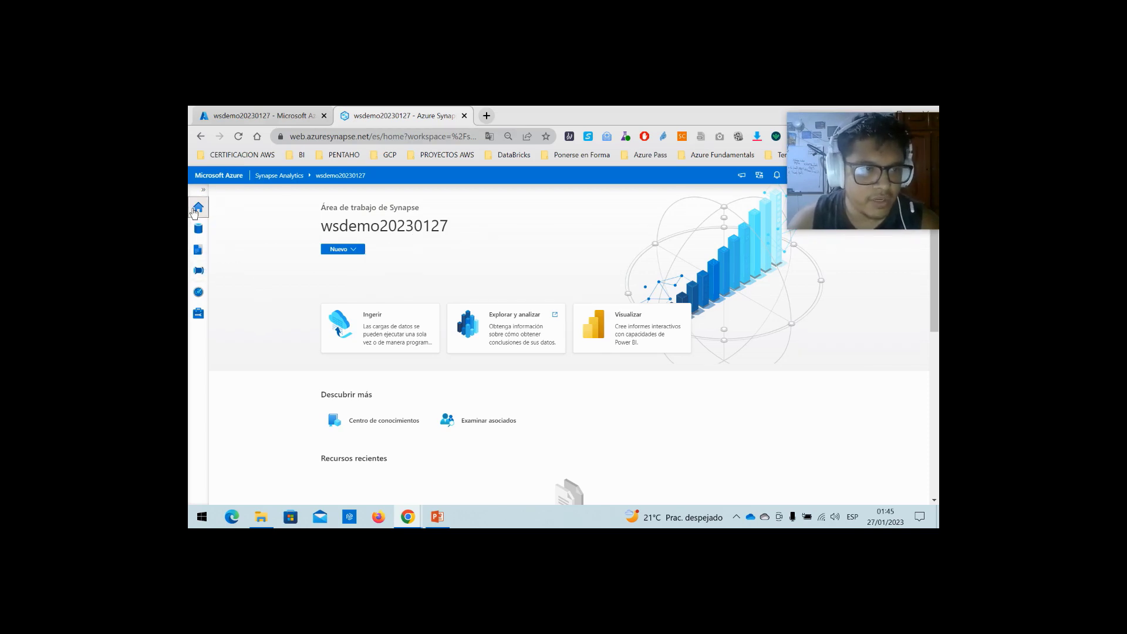
# - Expand Synapse Studio's navigation, look through the Data and Develop hubs, and add a new pipeline in the Integrate hub
pyautogui.click(203, 189)
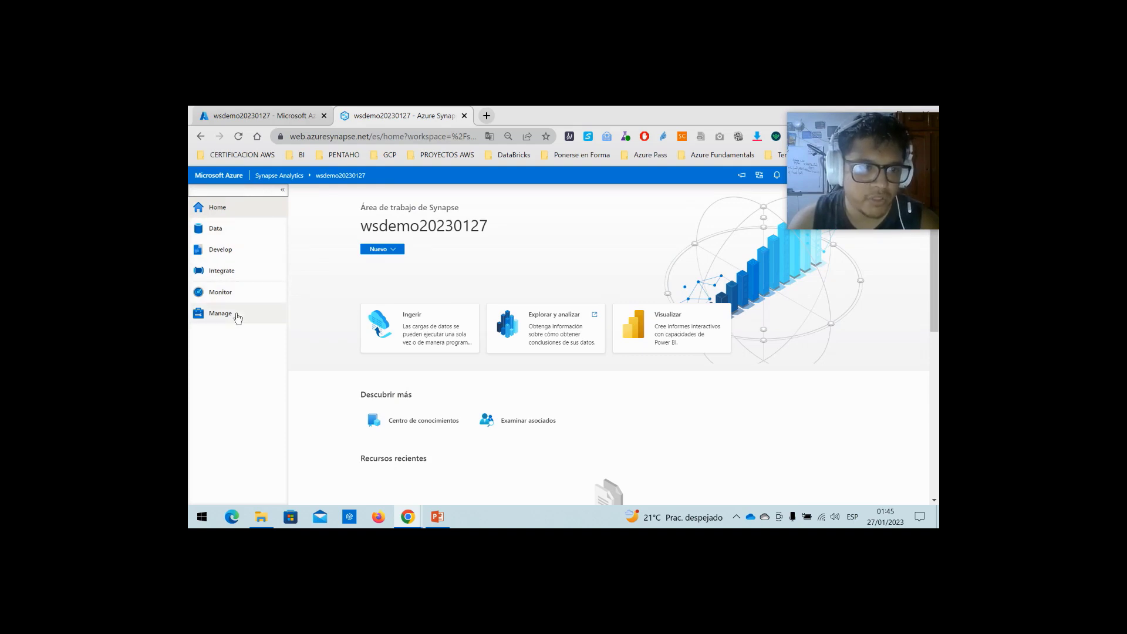
pyautogui.click(271, 236)
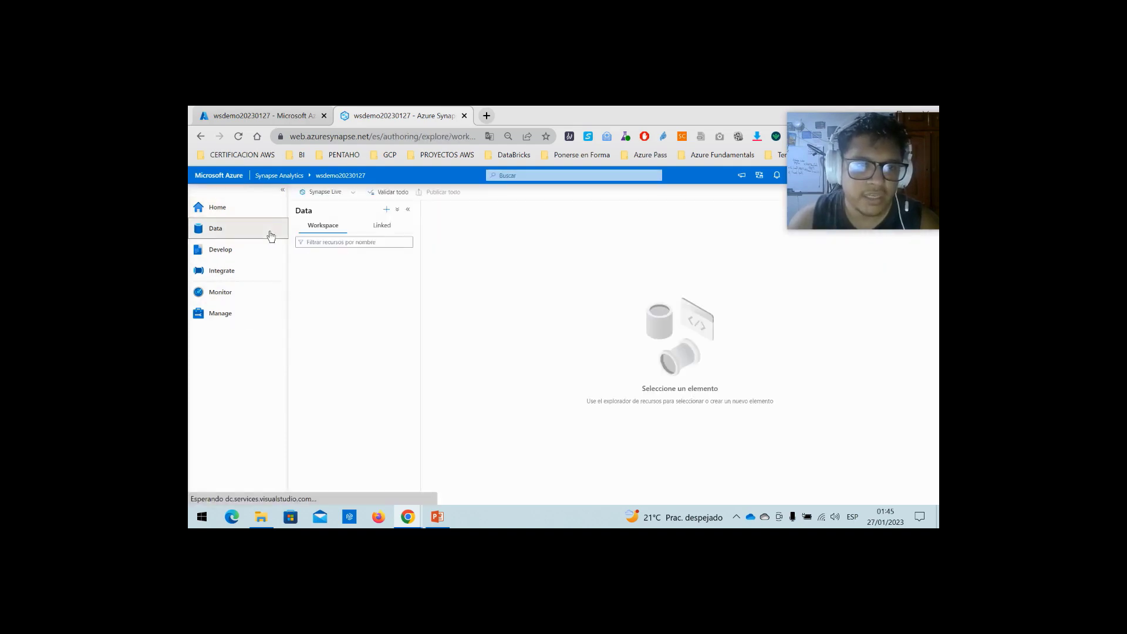
pyautogui.click(267, 261)
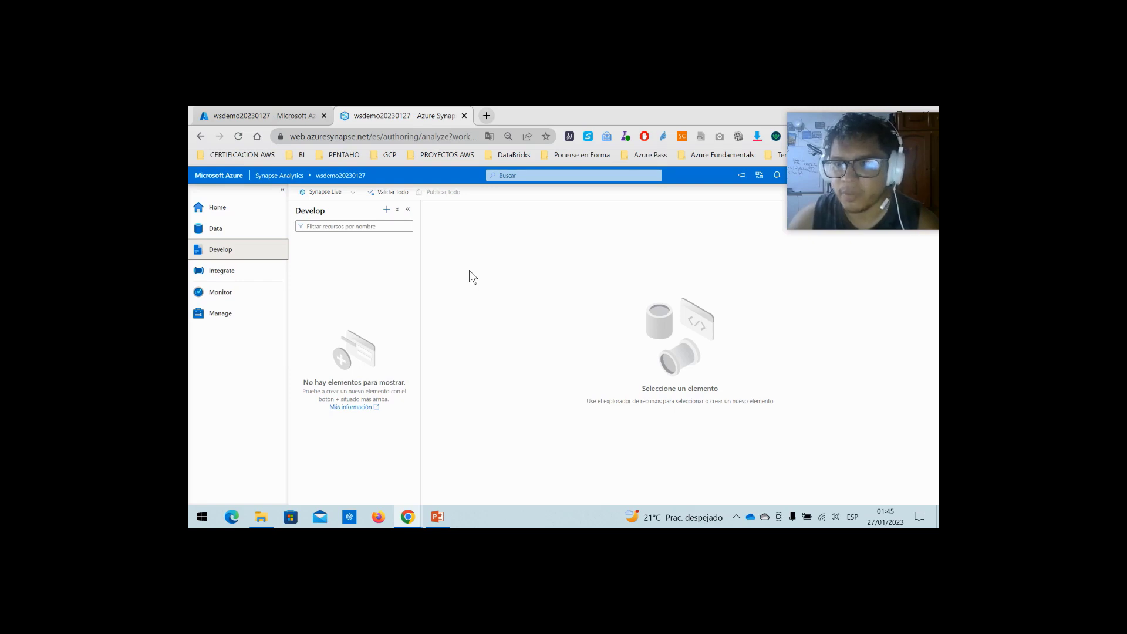
pyautogui.click(258, 232)
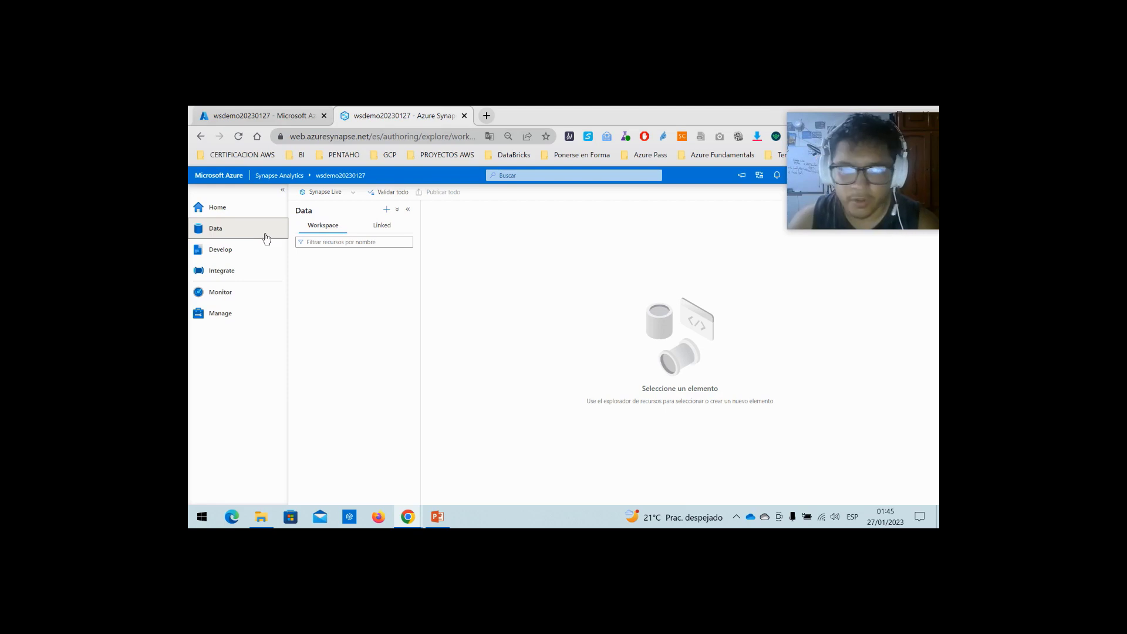
pyautogui.click(259, 277)
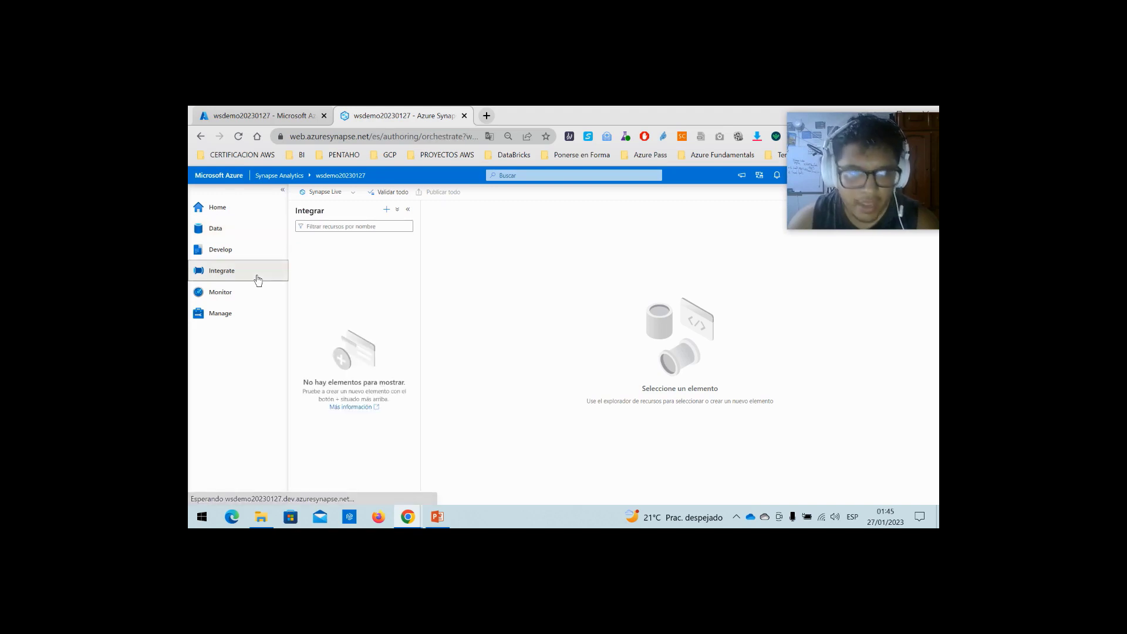
pyautogui.click(386, 211)
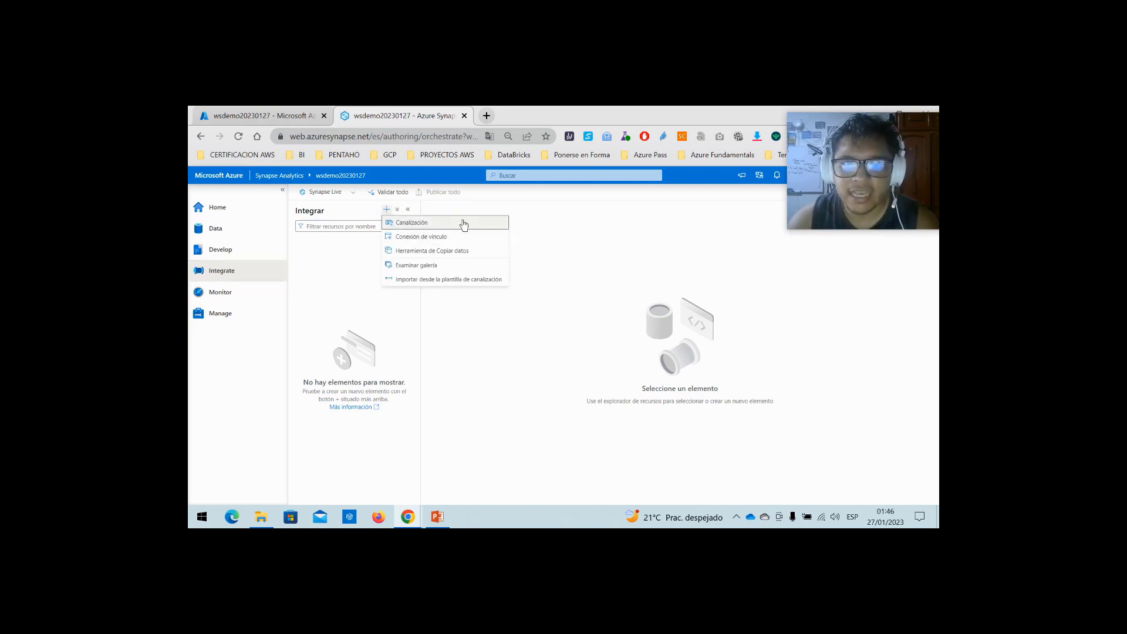
pyautogui.click(421, 223)
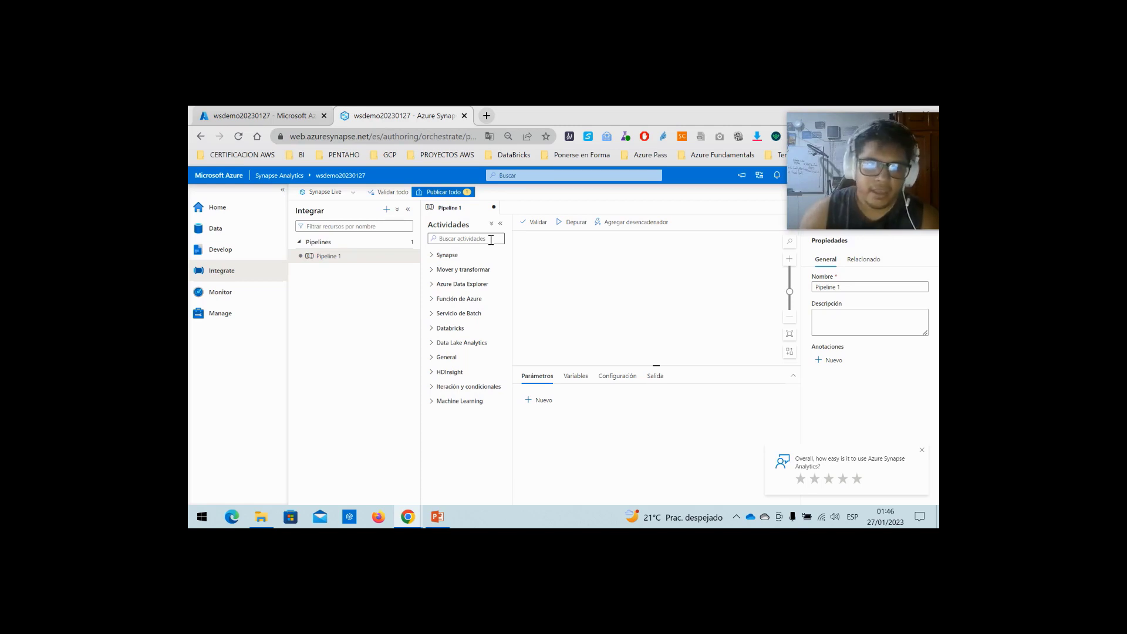
# - Return to the Azure portal and open the containers of storage account storagedemo20230127 in the Demo20230127 resource group
pyautogui.click(259, 116)
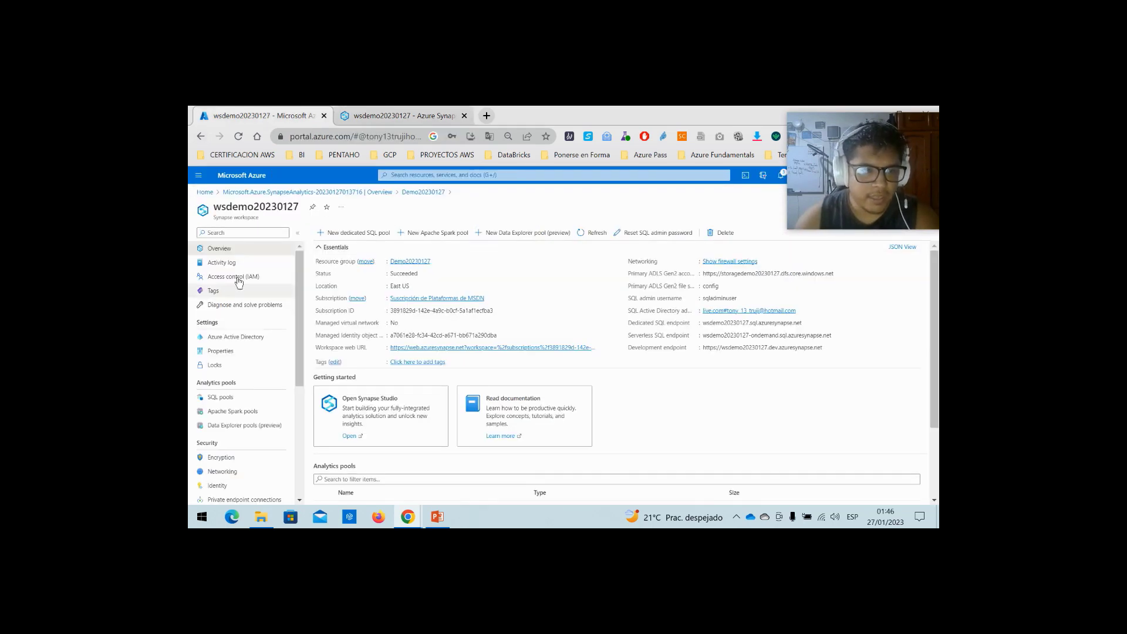
pyautogui.click(205, 193)
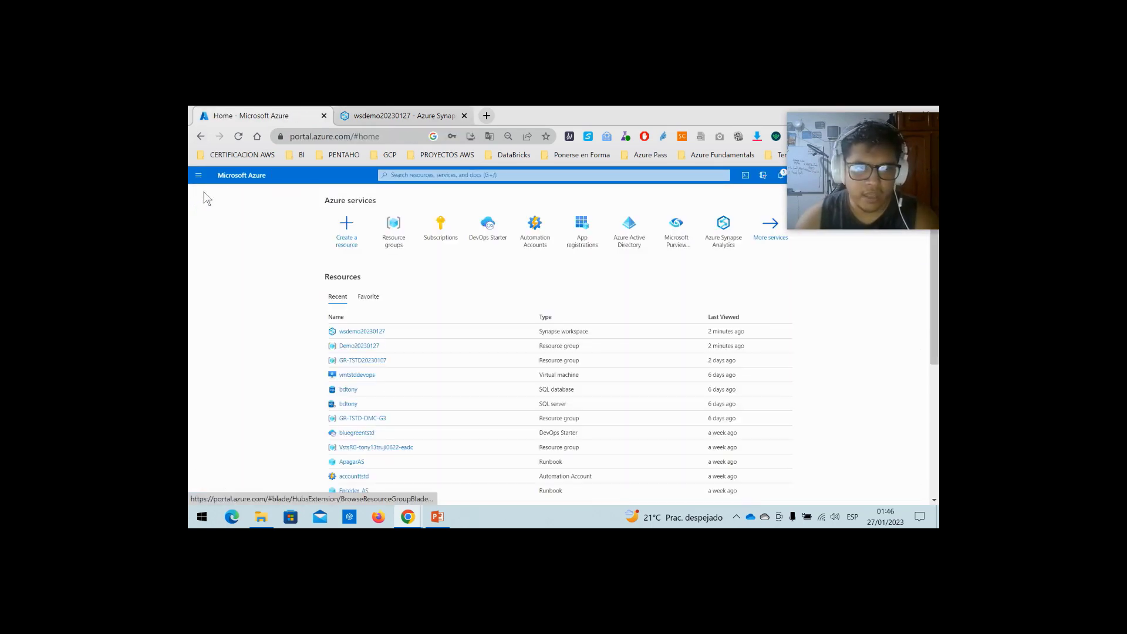
pyautogui.click(395, 242)
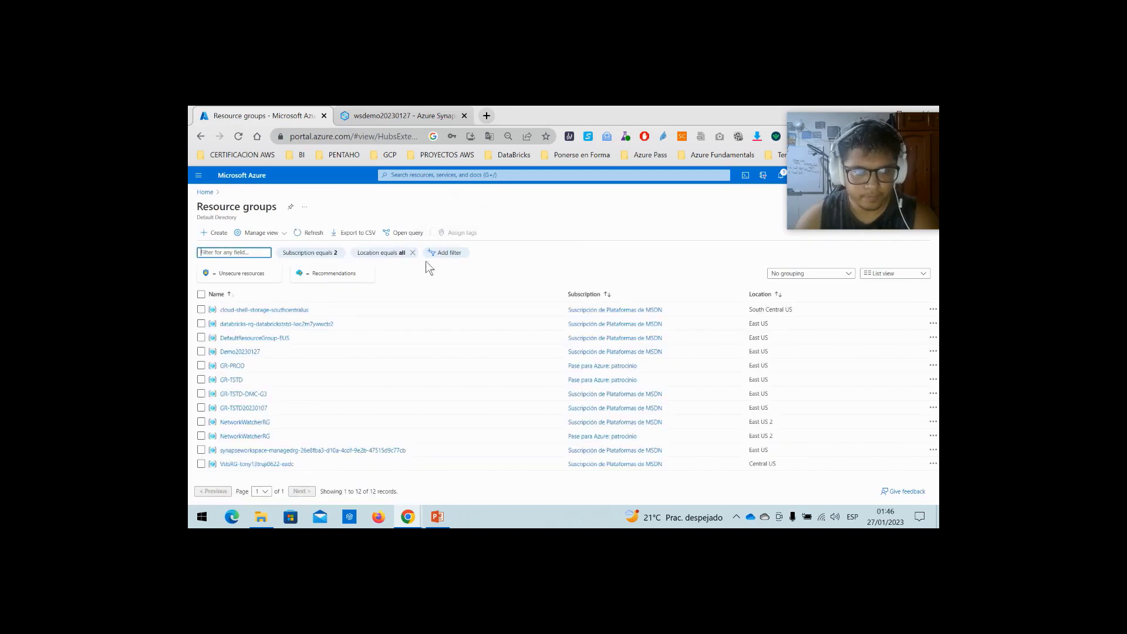
pyautogui.click(241, 351)
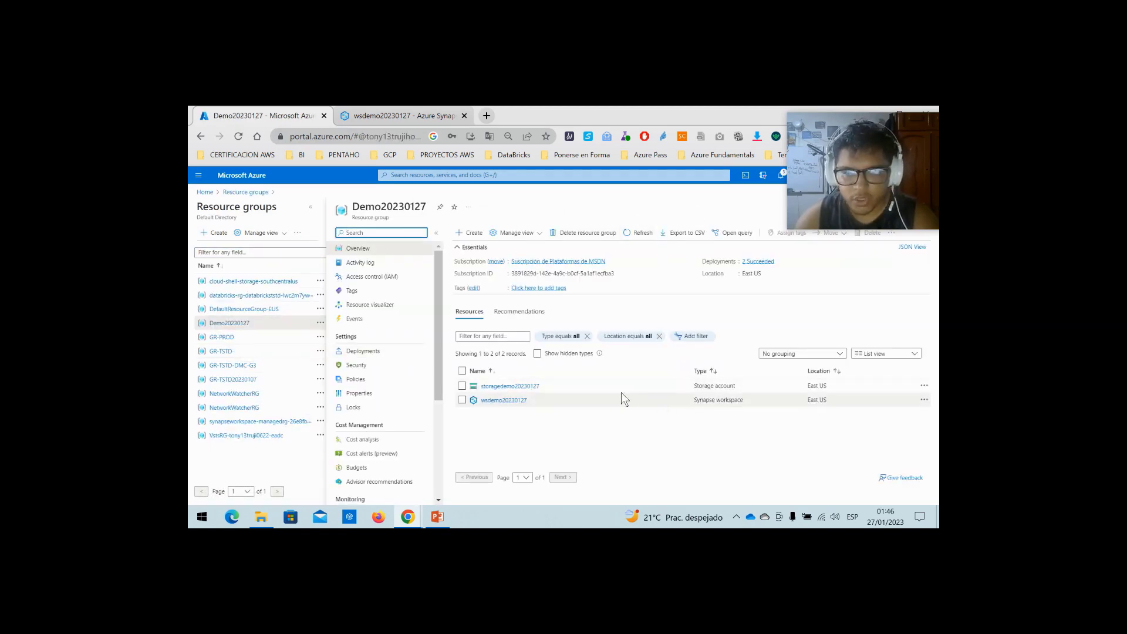
pyautogui.click(505, 386)
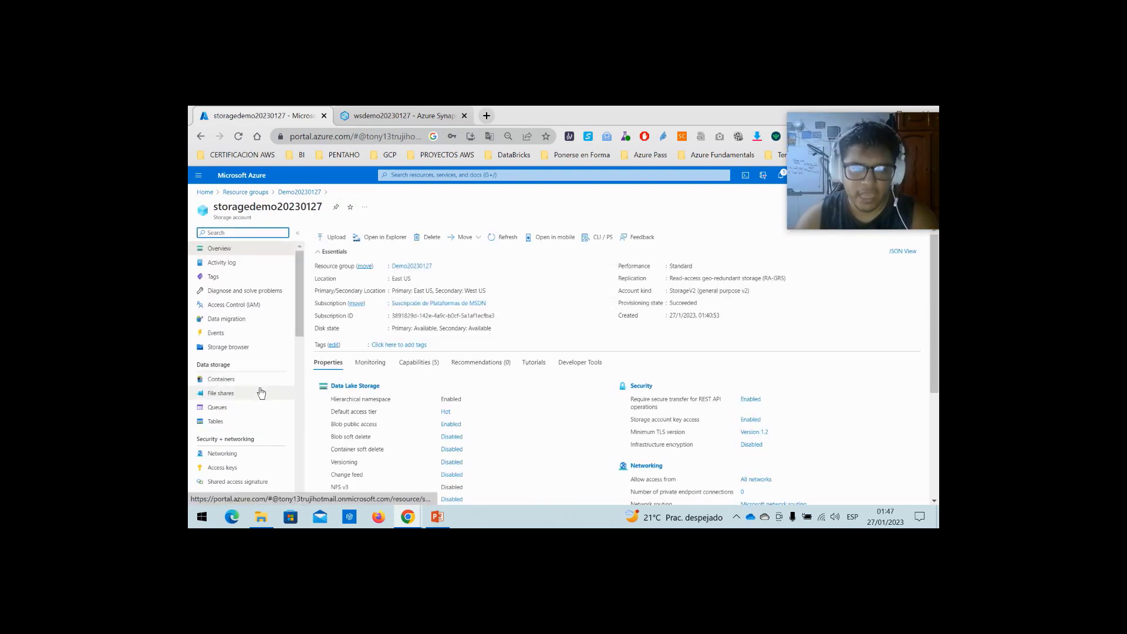
pyautogui.click(260, 387)
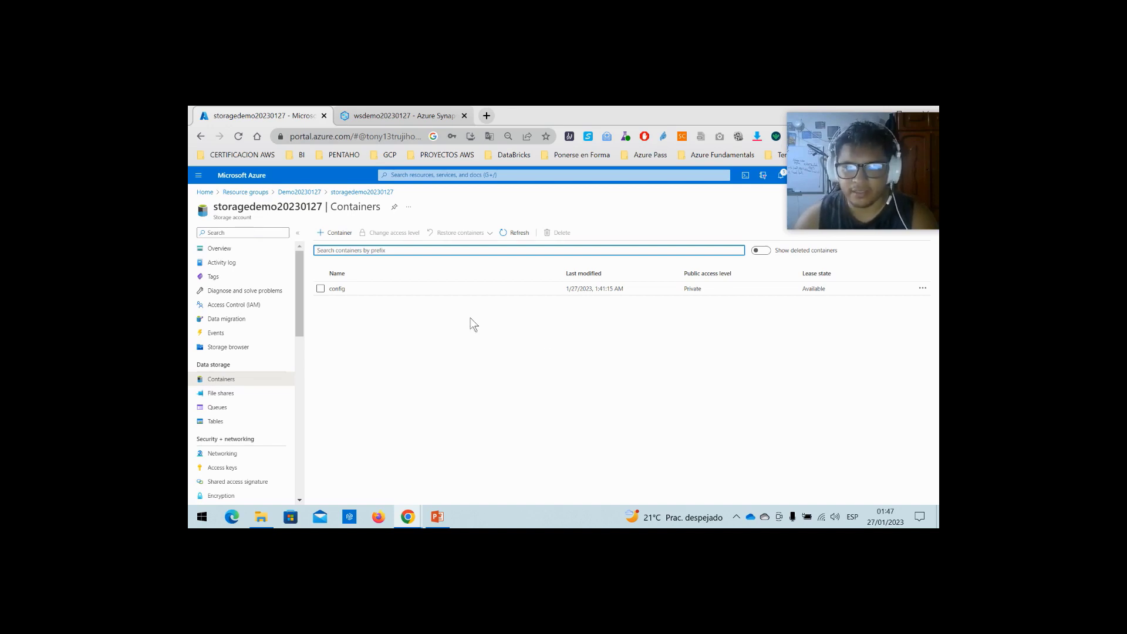
# - Create two containers named raw and clean, keeping the private access level for both
pyautogui.click(343, 233)
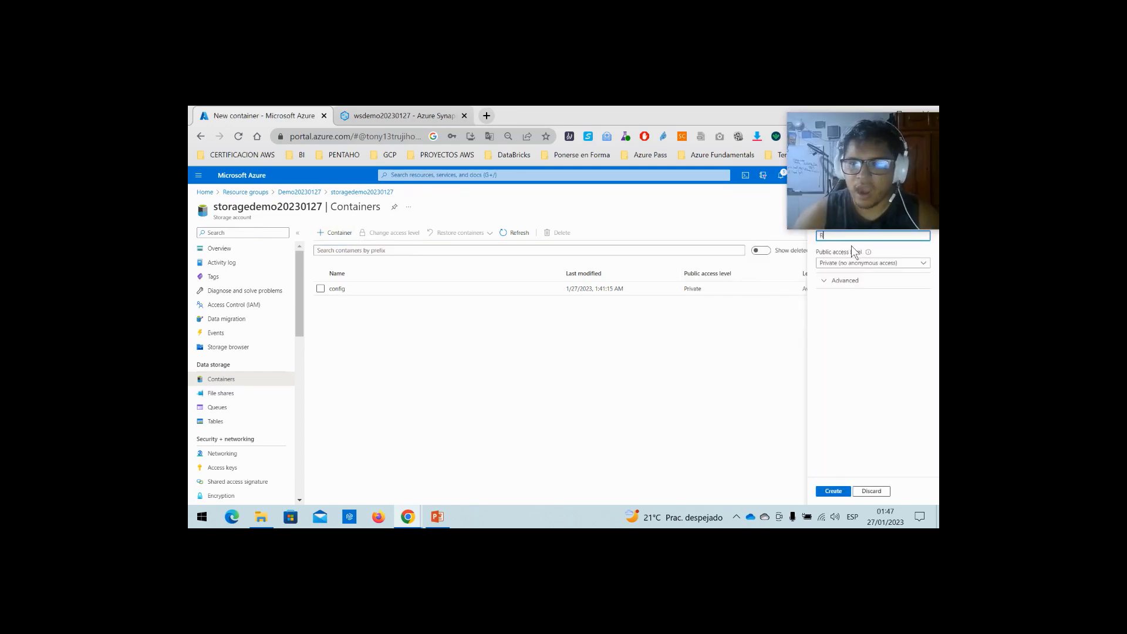
pyautogui.write('raw')
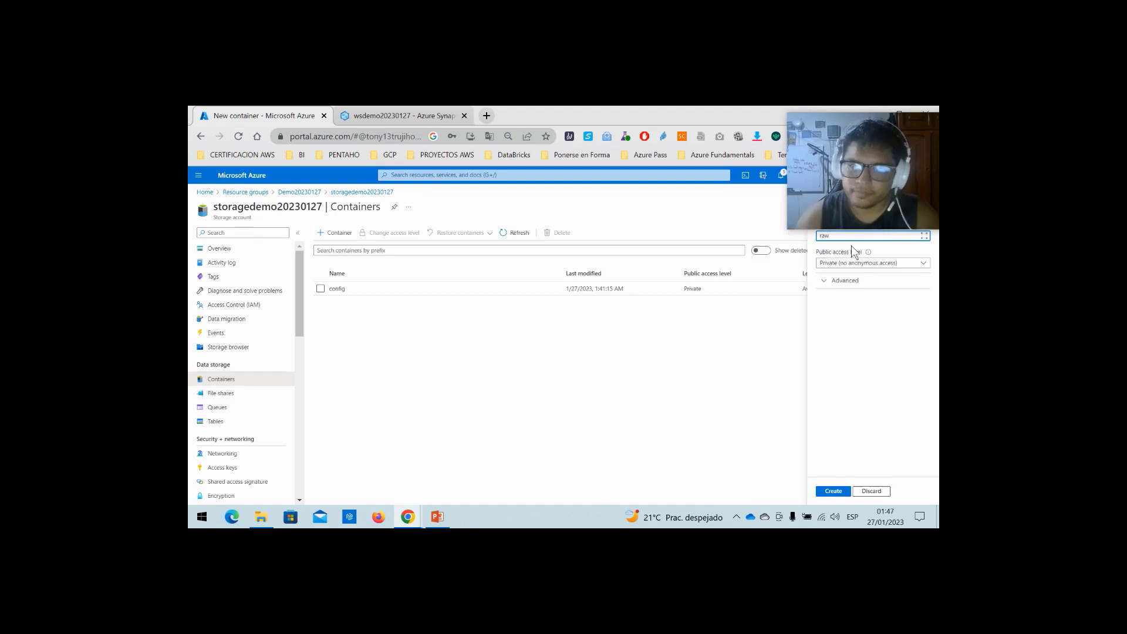
pyautogui.click(832, 491)
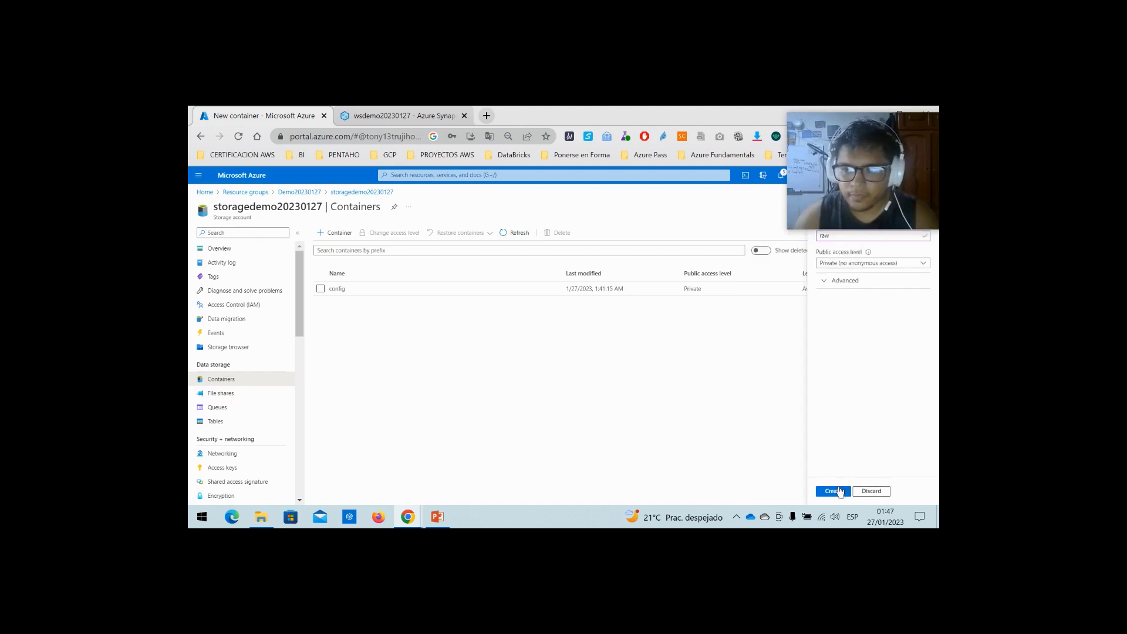
pyautogui.click(334, 232)
pyautogui.write('clean')
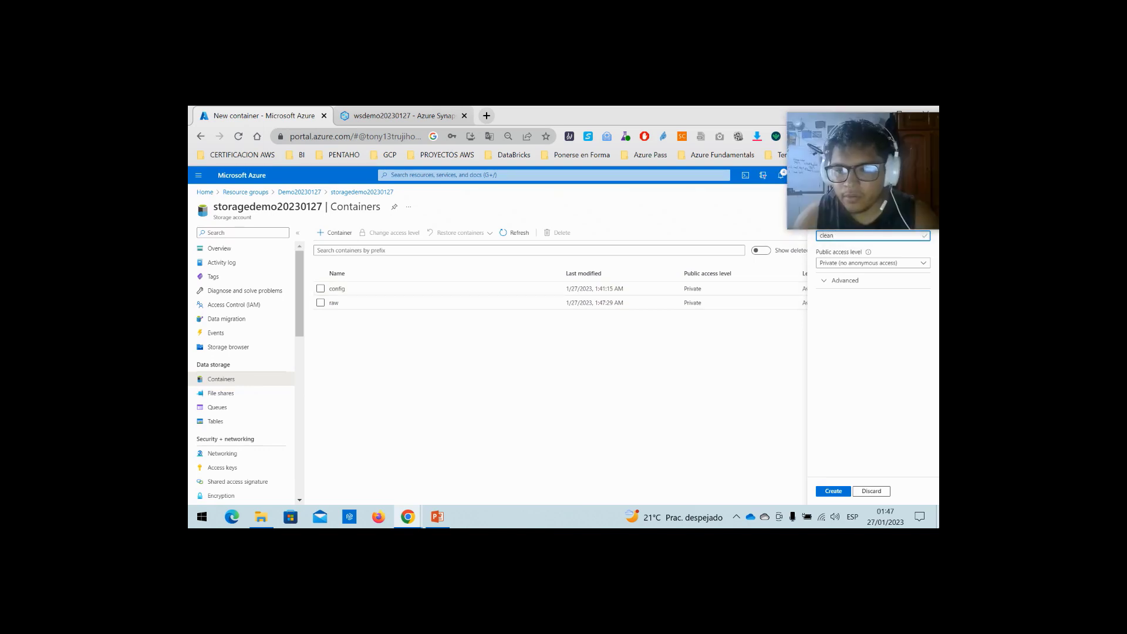
pyautogui.click(832, 492)
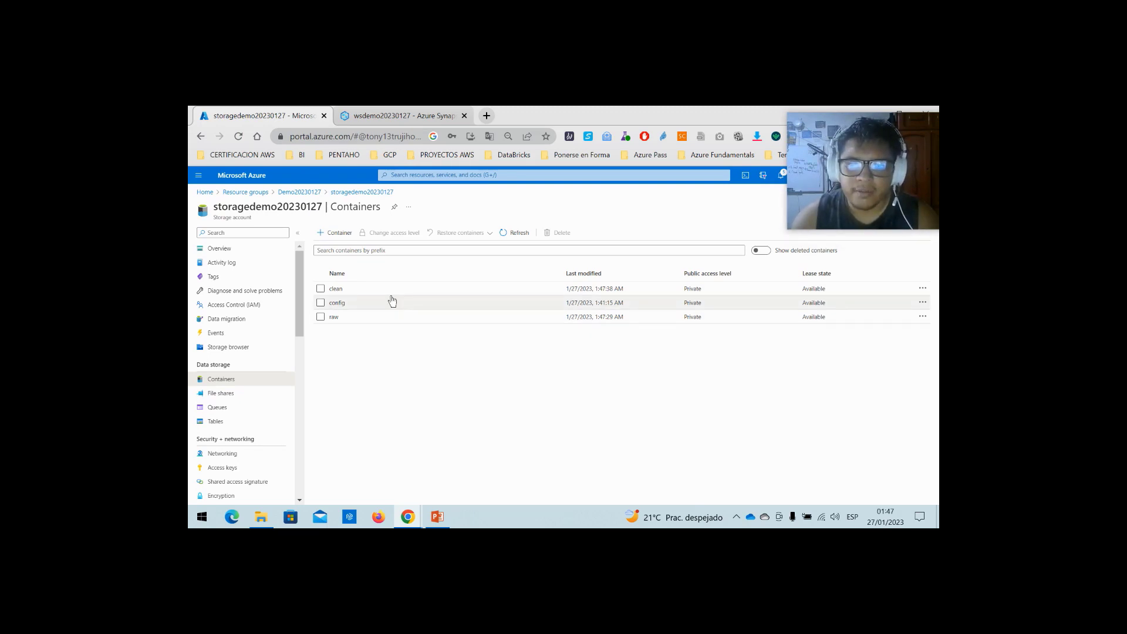
# - Upload Categoria.csv from the desktop's Archivos Tobogan folder into the raw container
pyautogui.click(372, 318)
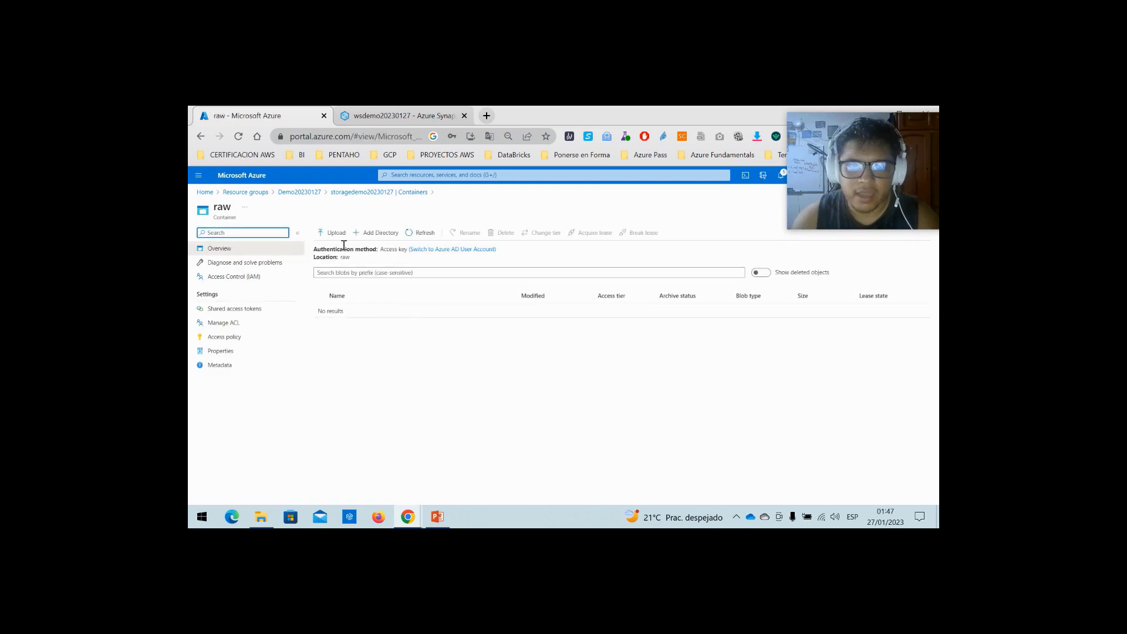
pyautogui.click(339, 236)
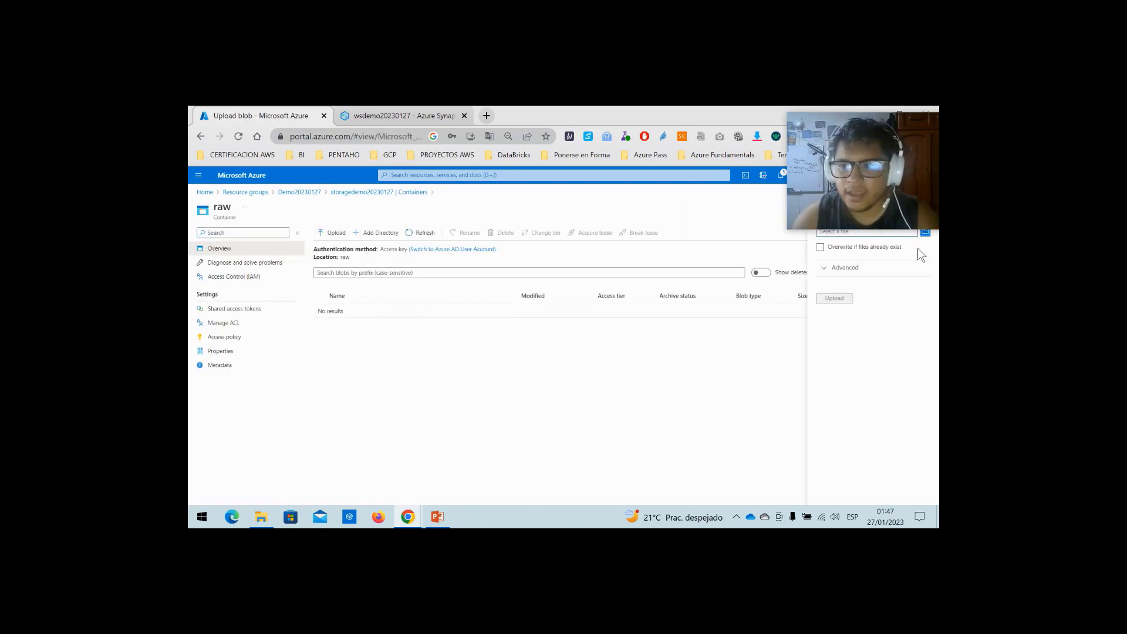
pyautogui.click(816, 235)
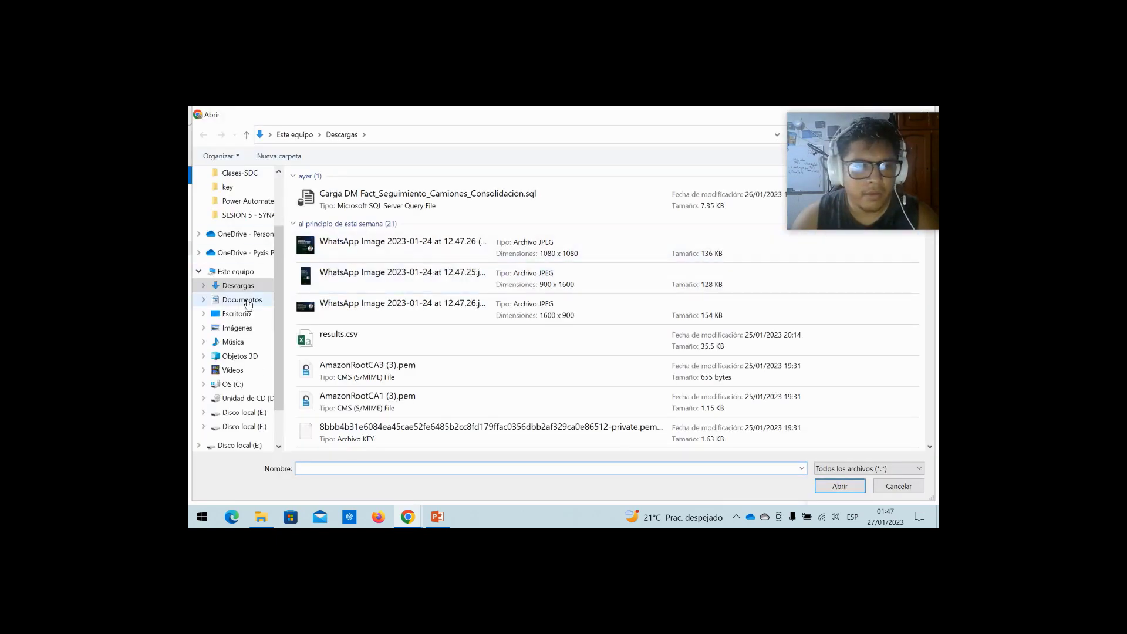
pyautogui.click(235, 196)
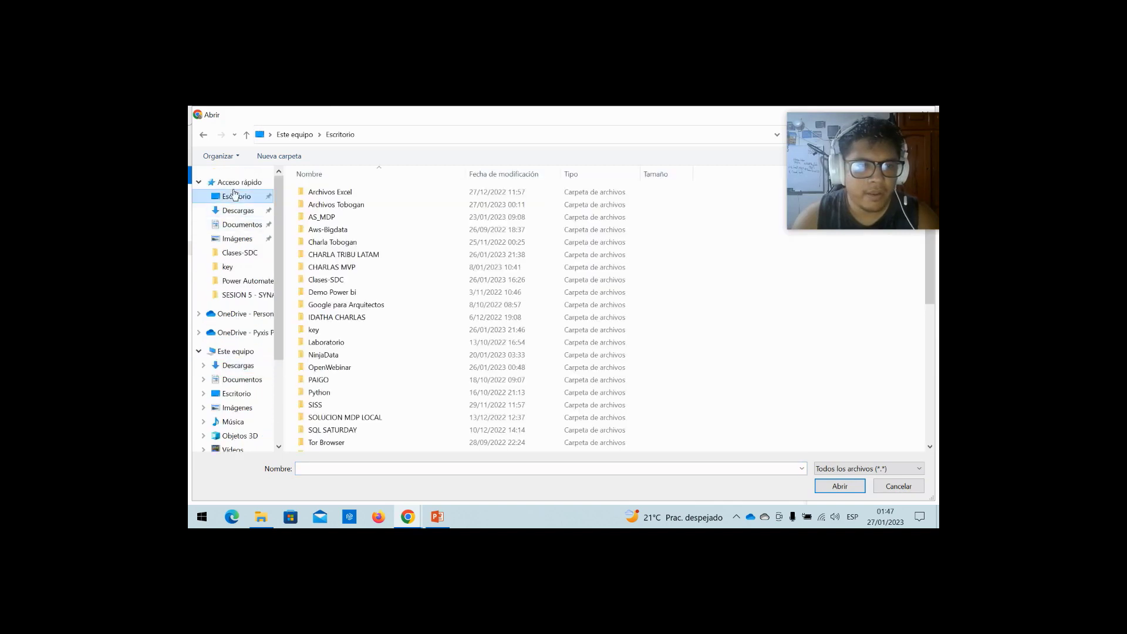
pyautogui.doubleClick(340, 203)
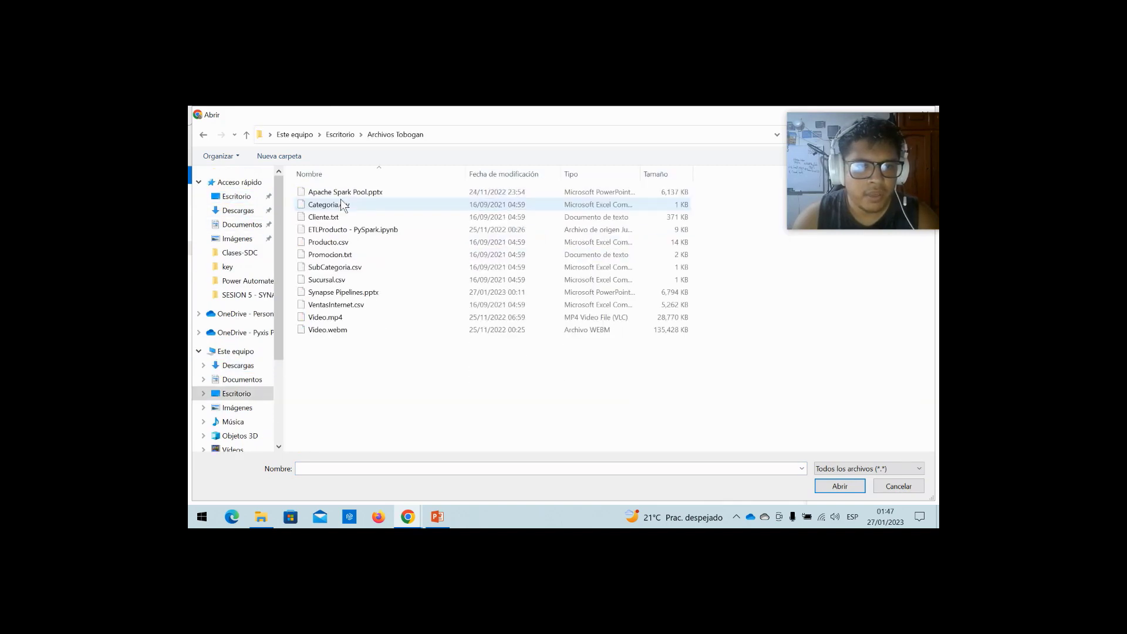
pyautogui.doubleClick(346, 204)
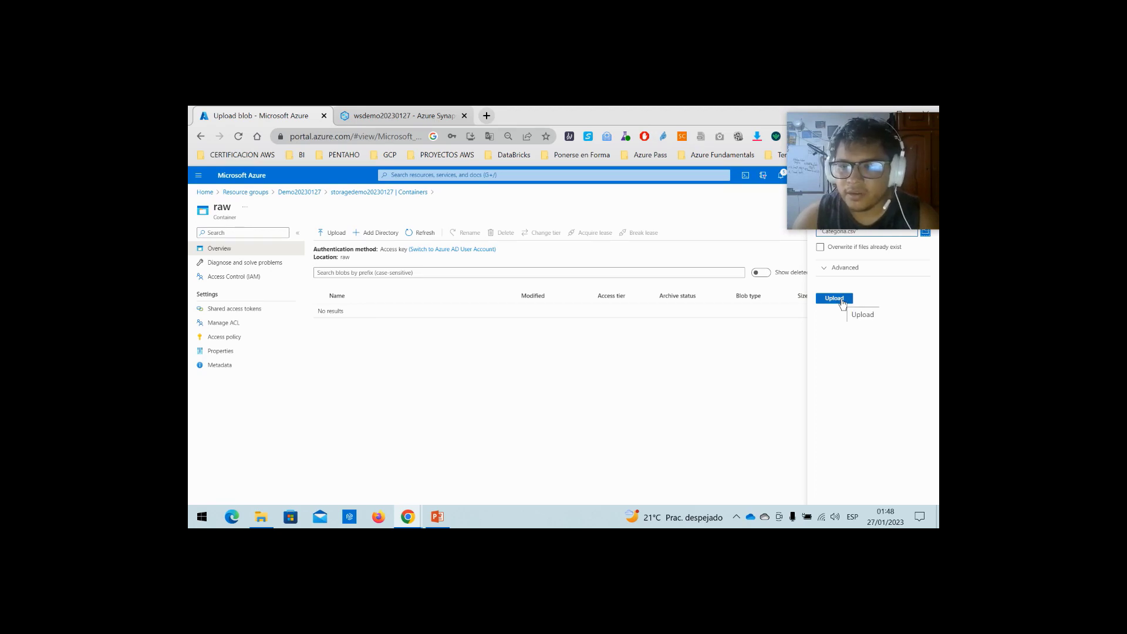
pyautogui.click(841, 301)
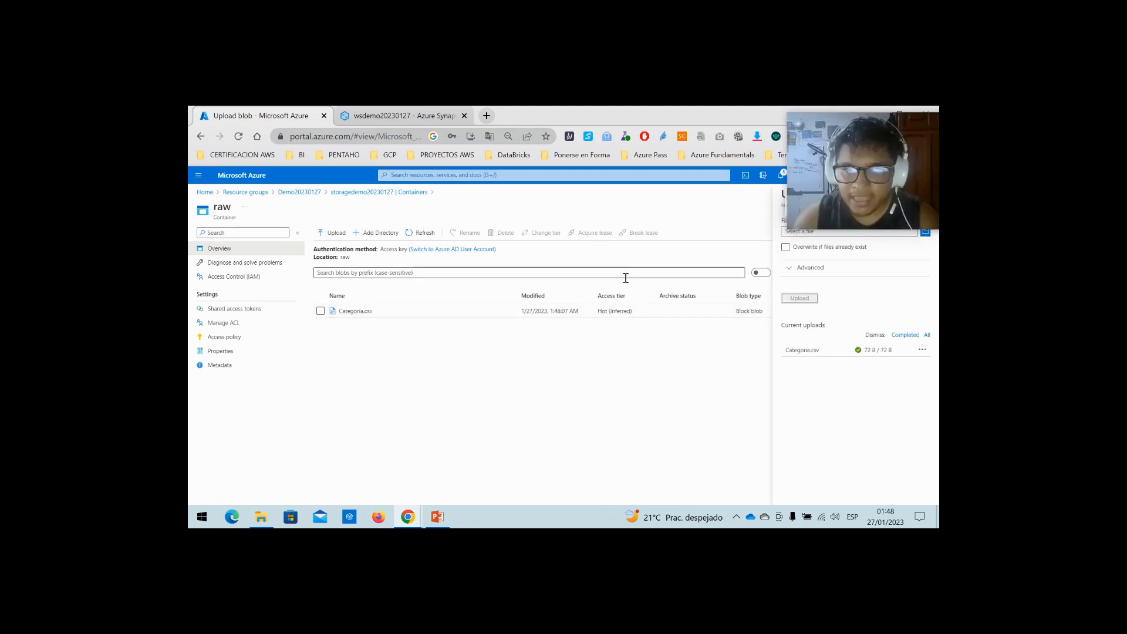
# - Open the contents of Categoria.csv and examine its header row, comma separators and category records, discarding any accidental edit
pyautogui.click(355, 311)
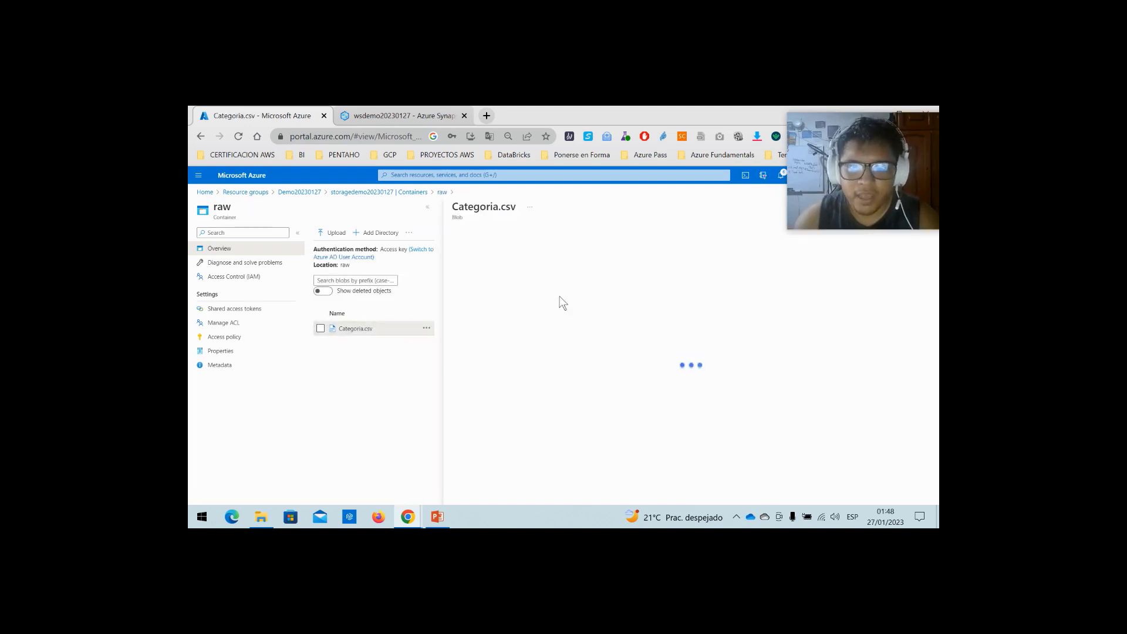
pyautogui.click(532, 254)
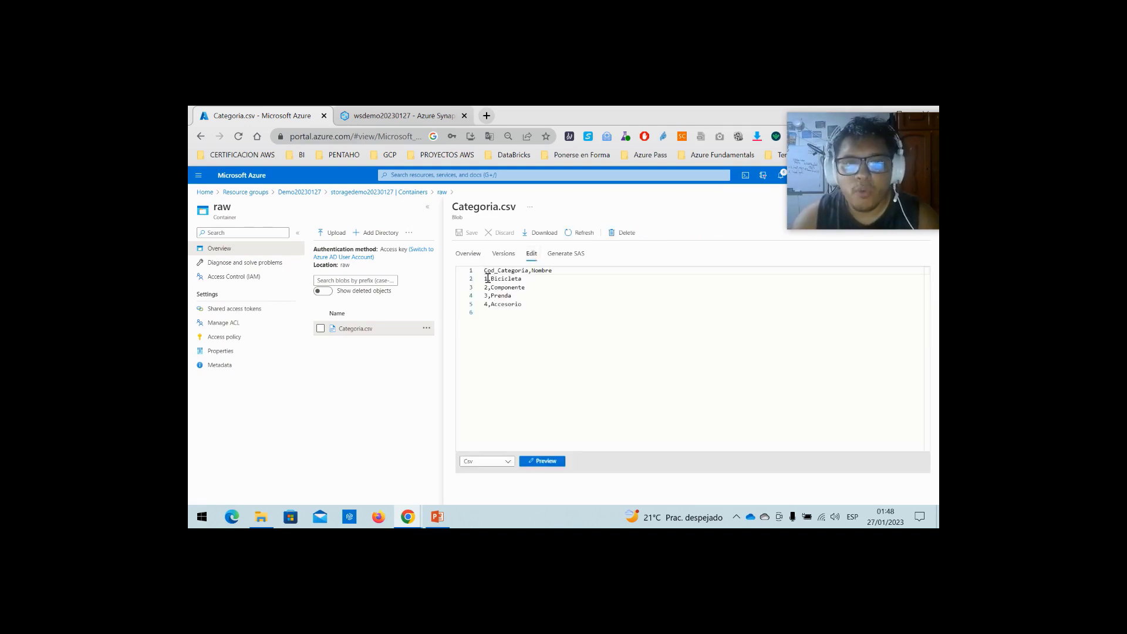
pyautogui.doubleClick(526, 271)
pyautogui.moveTo(527, 271); pyautogui.dragTo(574, 273)
pyautogui.hotkey('ctrl', 'z')
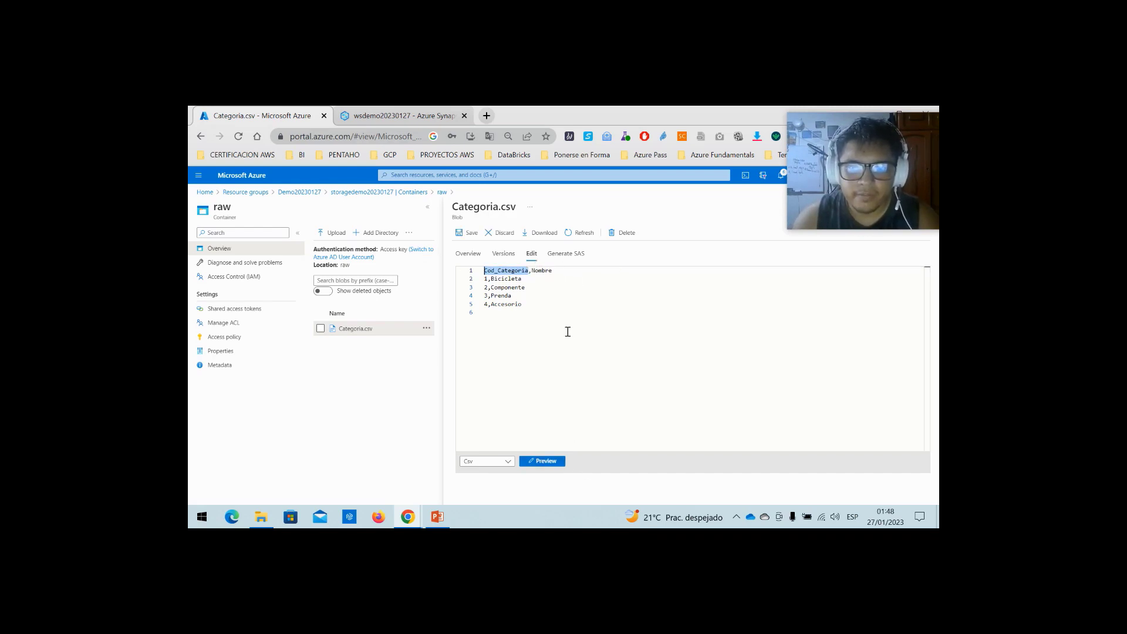
pyautogui.click(502, 233)
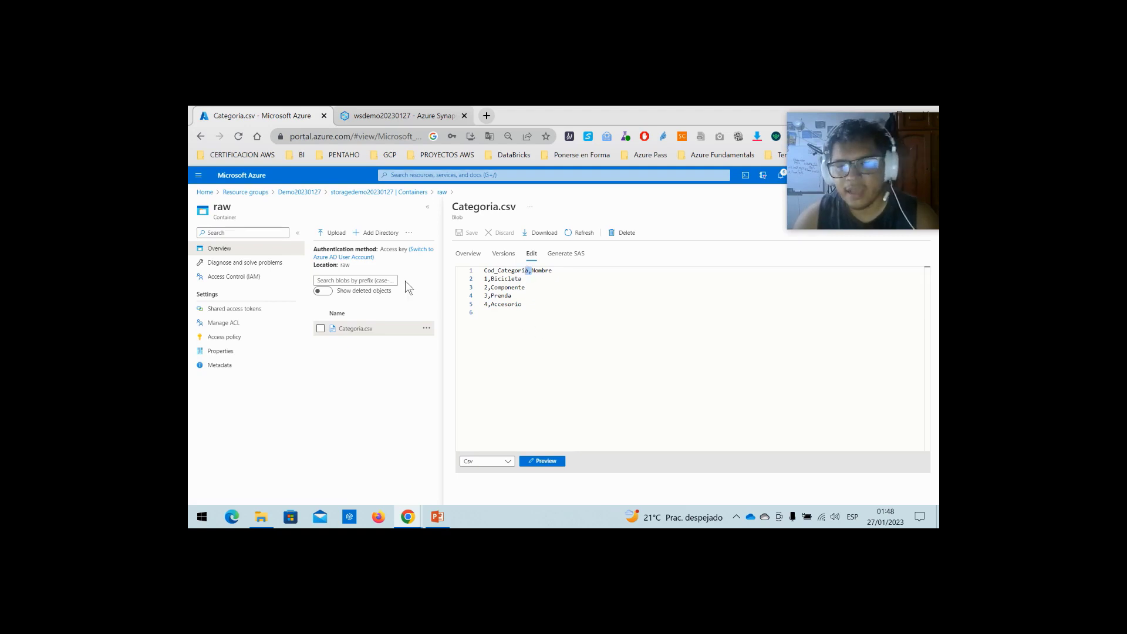
pyautogui.click(542, 322)
pyautogui.doubleClick(491, 270)
pyautogui.click(486, 280)
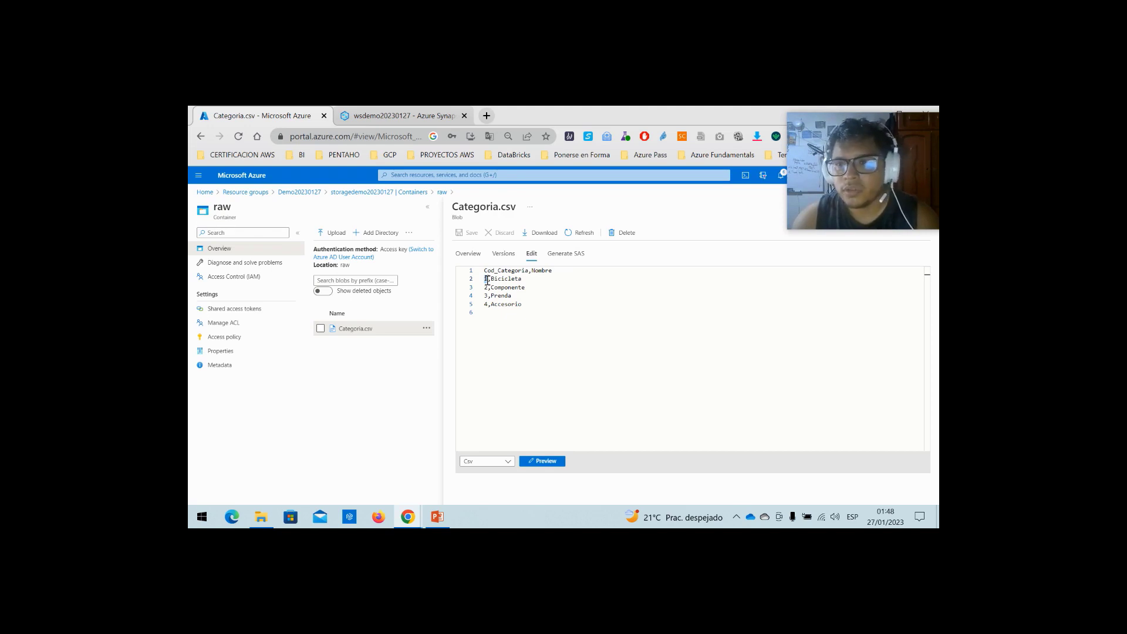
pyautogui.moveTo(549, 324); pyautogui.dragTo(468, 272)
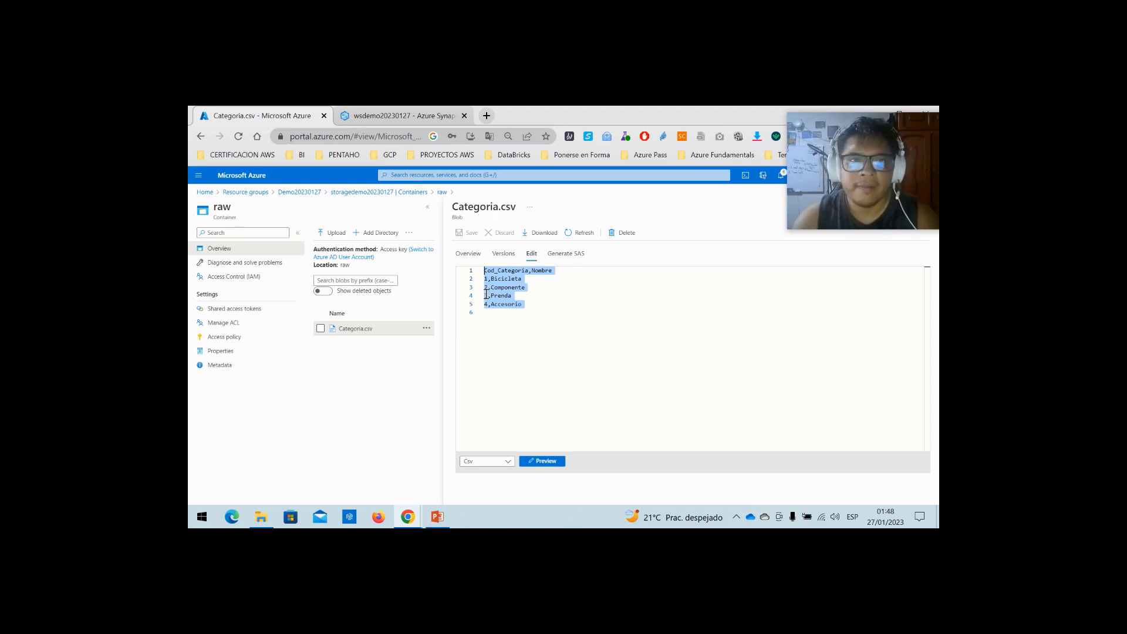
# - Switch back to Synapse Studio and add a data flow activity from the move and transform group to Pipeline 1
pyautogui.click(402, 116)
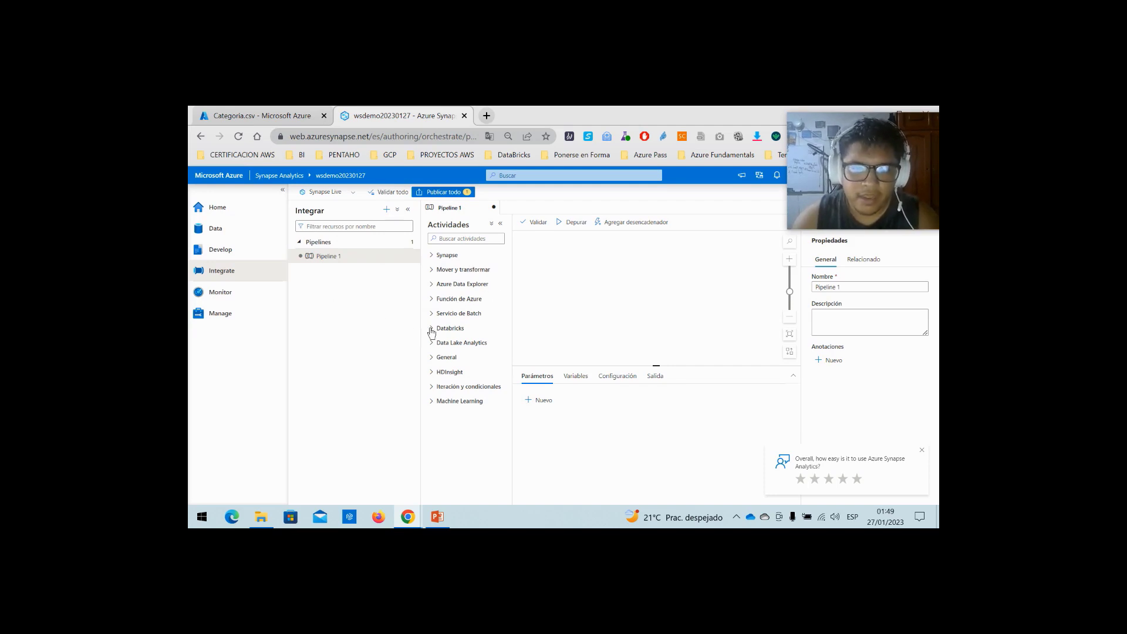
pyautogui.click(469, 271)
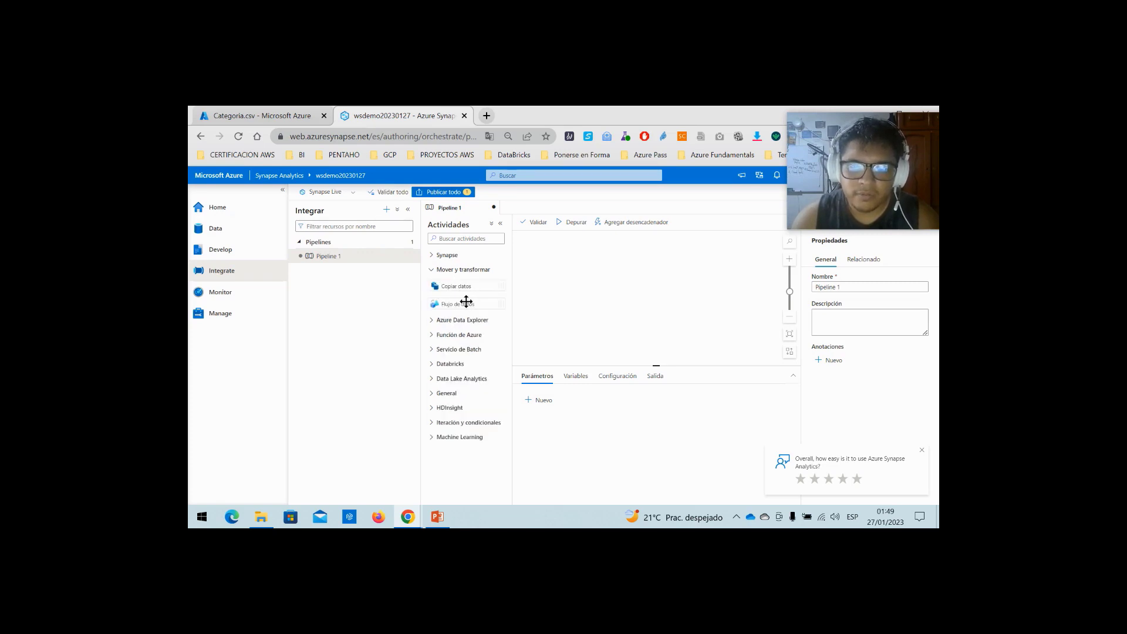
pyautogui.moveTo(463, 302); pyautogui.dragTo(582, 273)
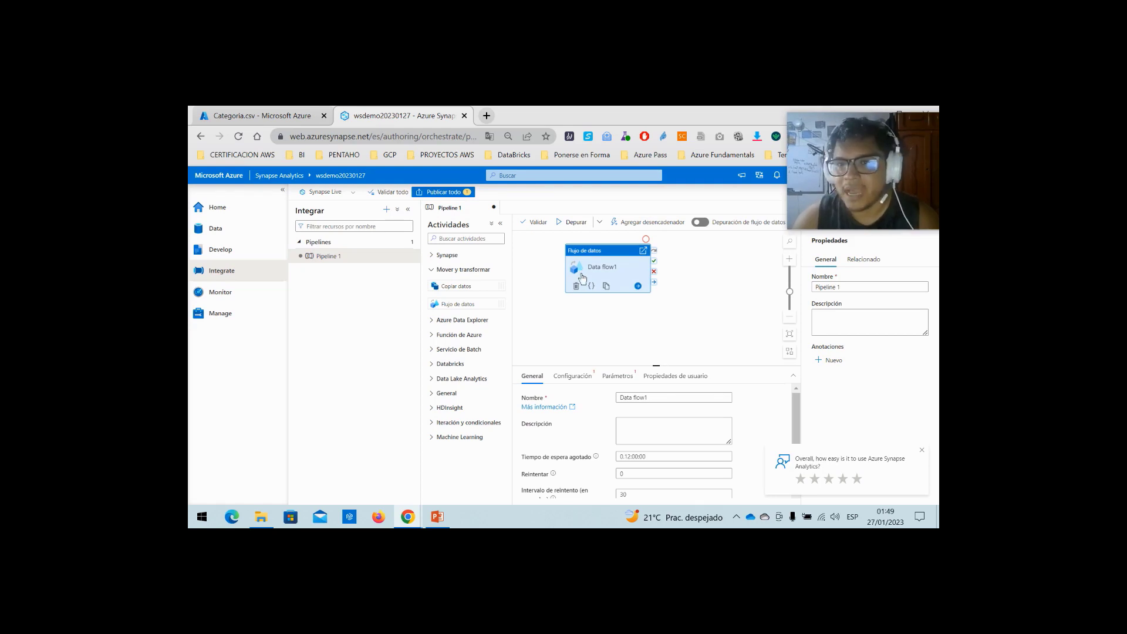
# - Keep the activity's default name and create a new data flow for it in its configuration
pyautogui.doubleClick(664, 397)
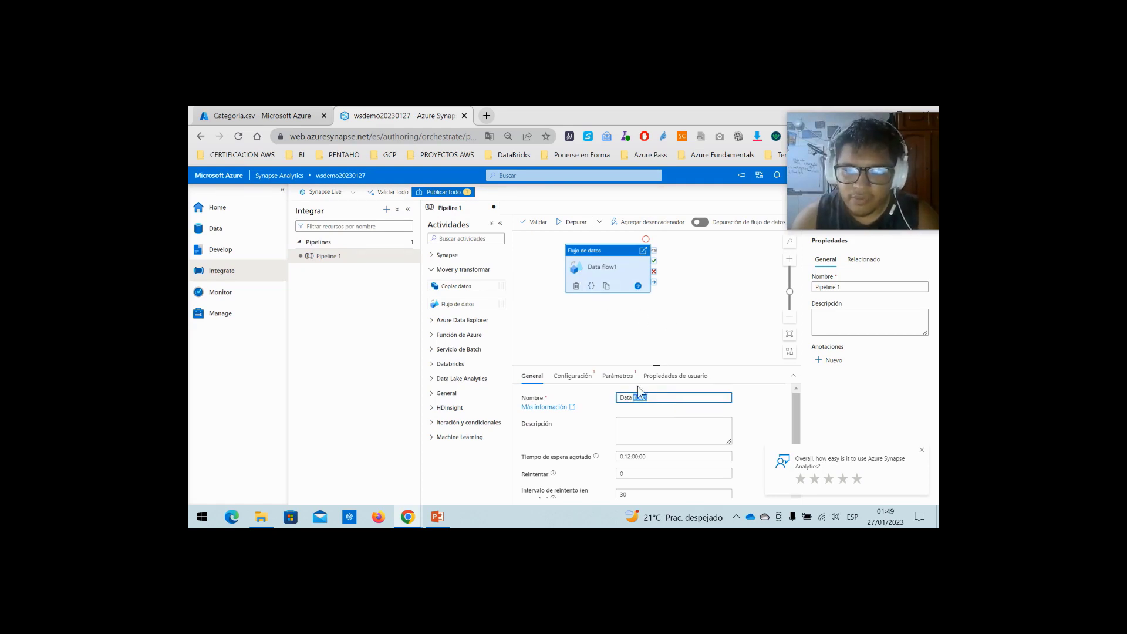
pyautogui.click(572, 375)
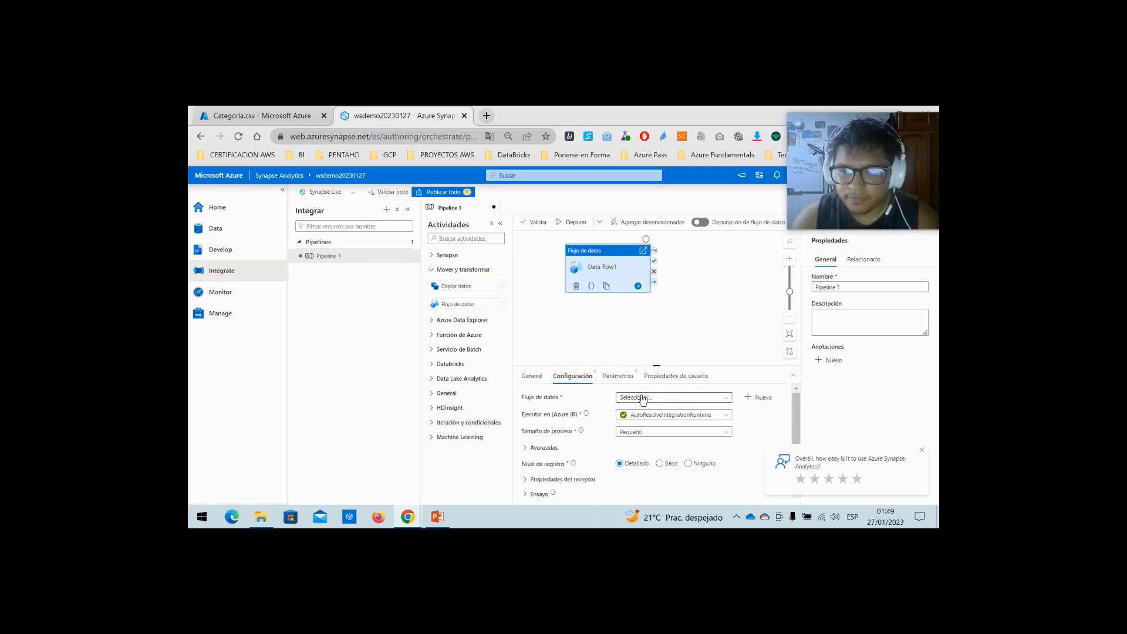
pyautogui.click(635, 398)
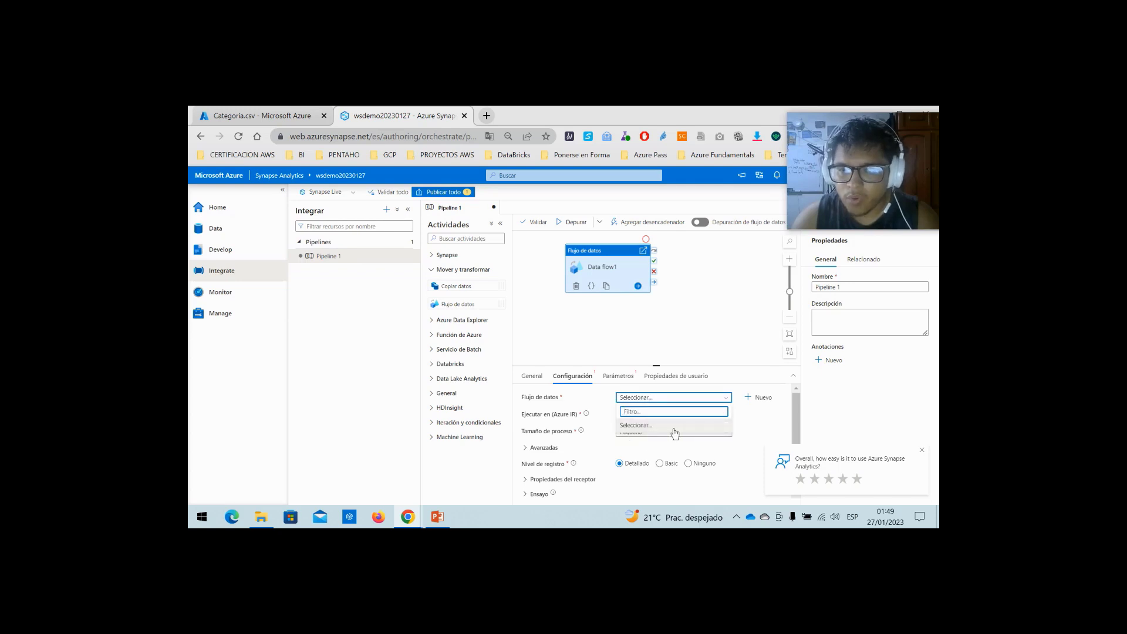
pyautogui.click(763, 397)
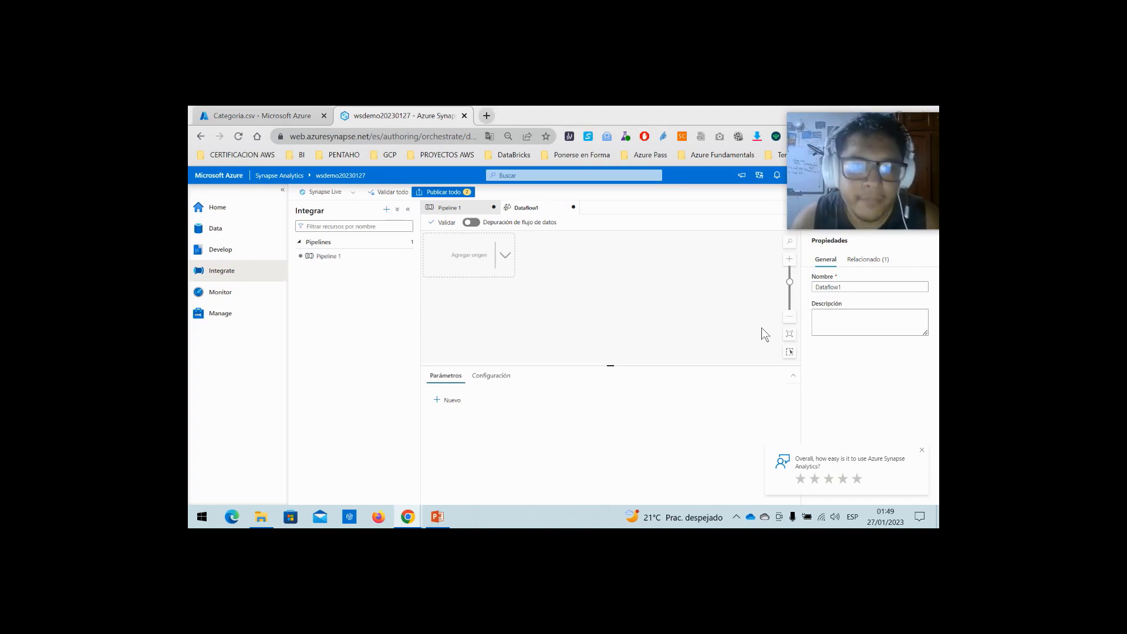
# - Add a source to the data flow and start a new integration dataset for it, dismissing the feedback survey
pyautogui.click(468, 264)
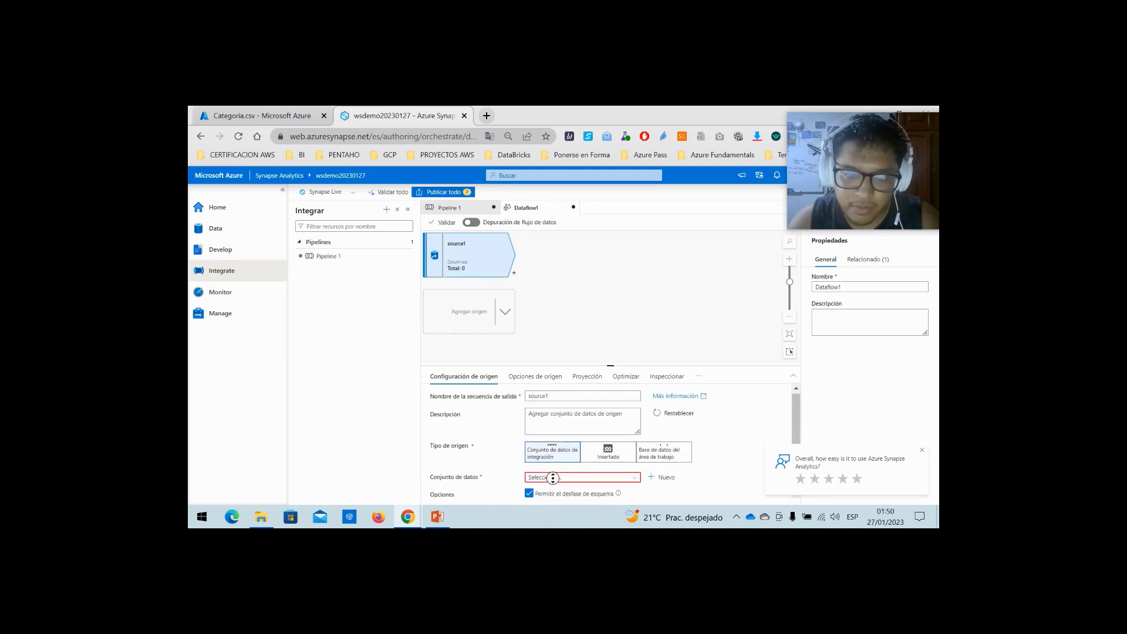
pyautogui.scroll(-1, 554, 483)
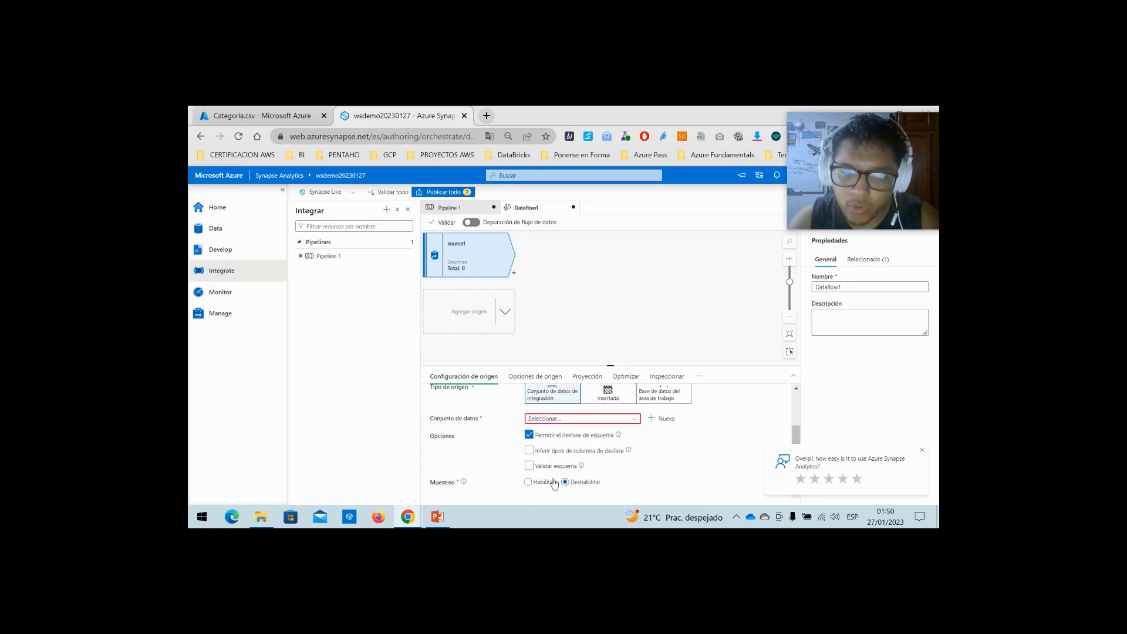
pyautogui.click(665, 423)
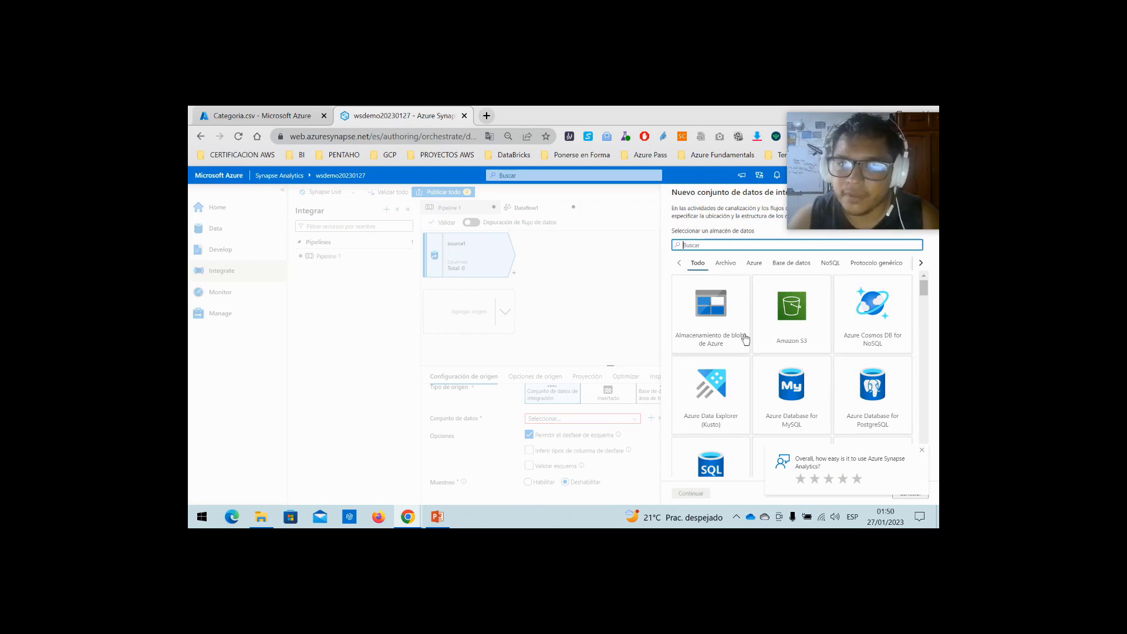
pyautogui.scroll(-2, 779, 338)
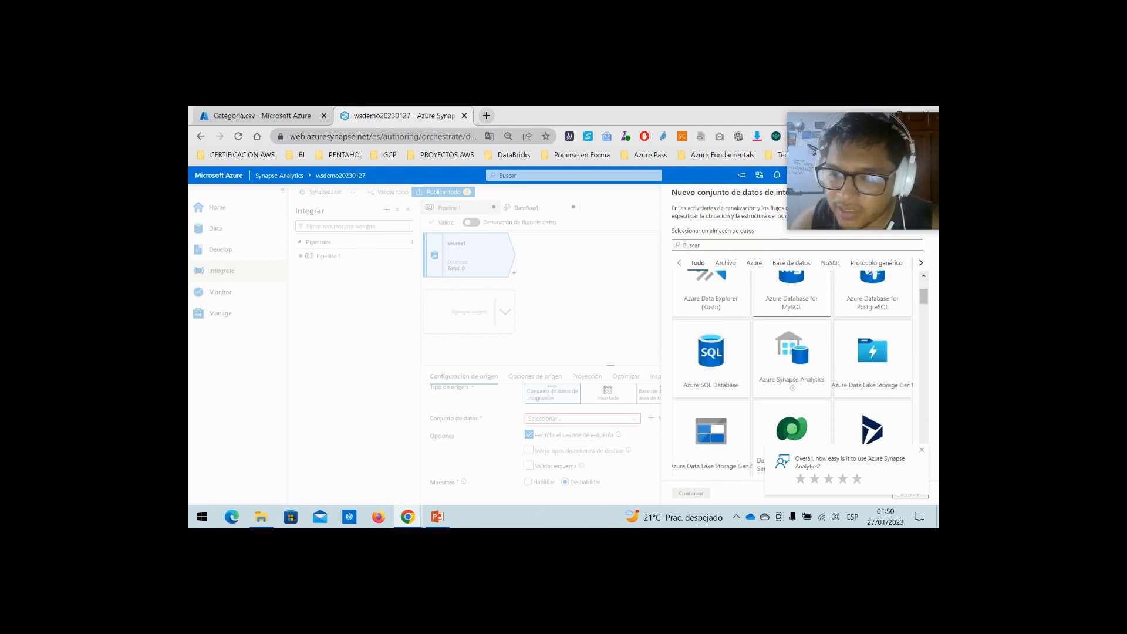
pyautogui.click(922, 451)
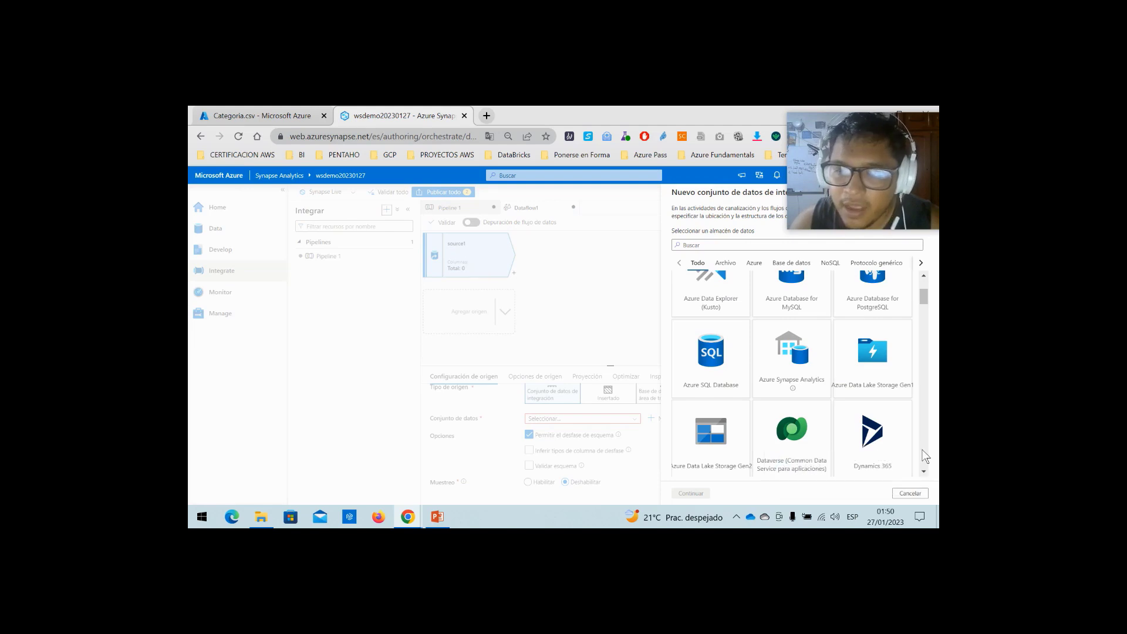
# - Check the storage and workspace resources of the Demo20230127 resource group in the Azure portal, returning to Synapse Studio
pyautogui.click(299, 117)
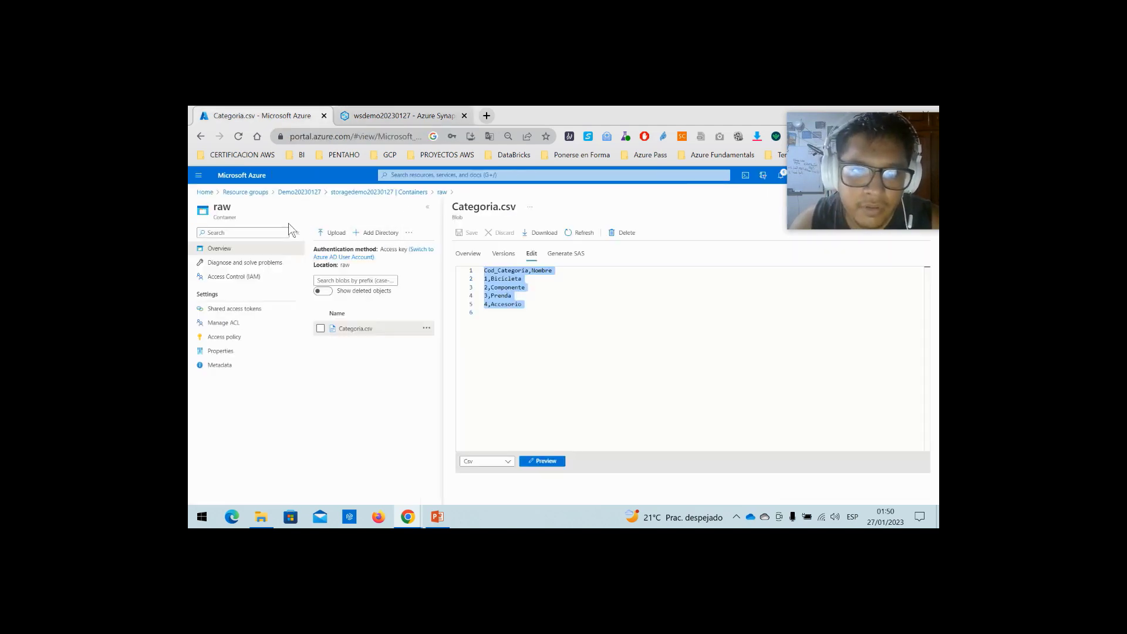
pyautogui.click(298, 192)
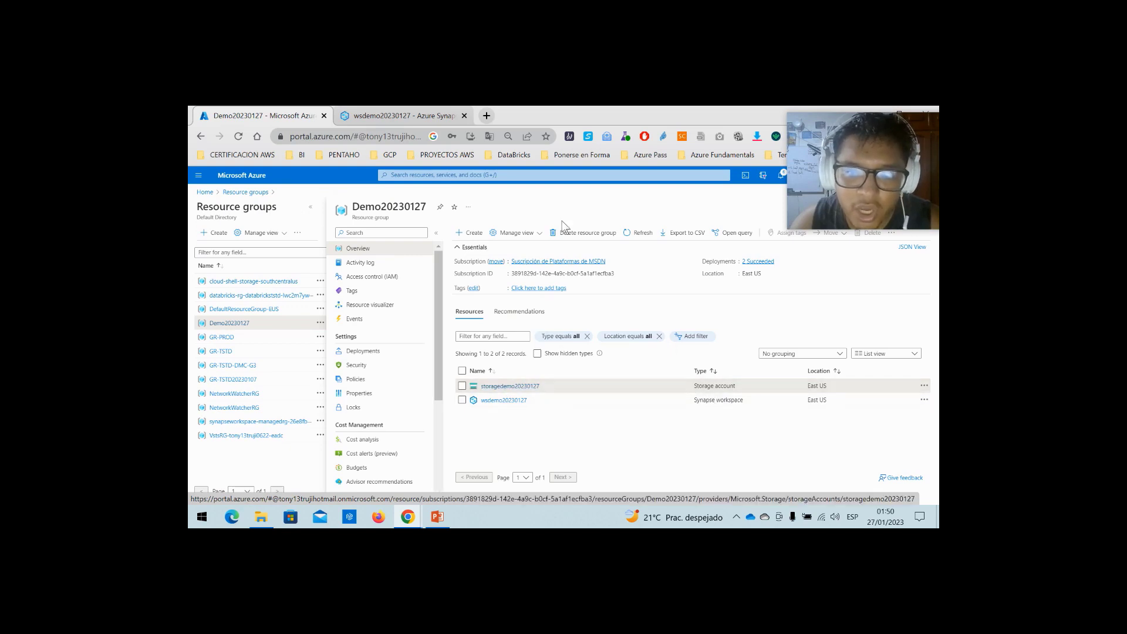
pyautogui.hotkey('ctrl', 'Tab')
# - Choose Azure Data Lake Storage Gen2 as the new dataset's data store and DelimitedText as its format
pyautogui.scroll(3, 732, 336)
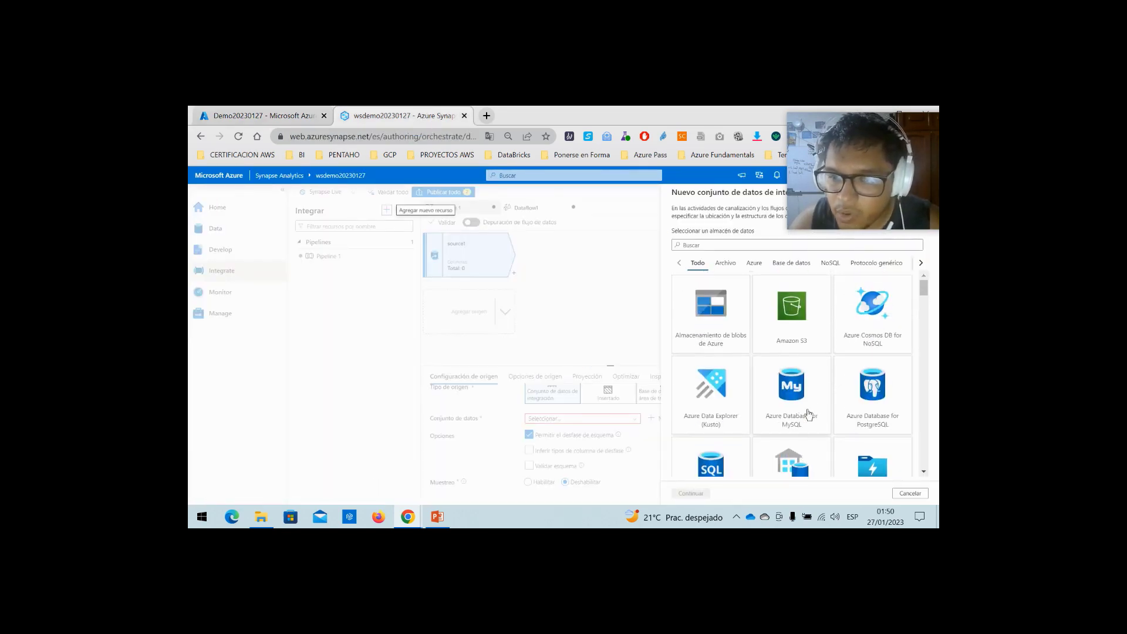
pyautogui.scroll(-5, 809, 414)
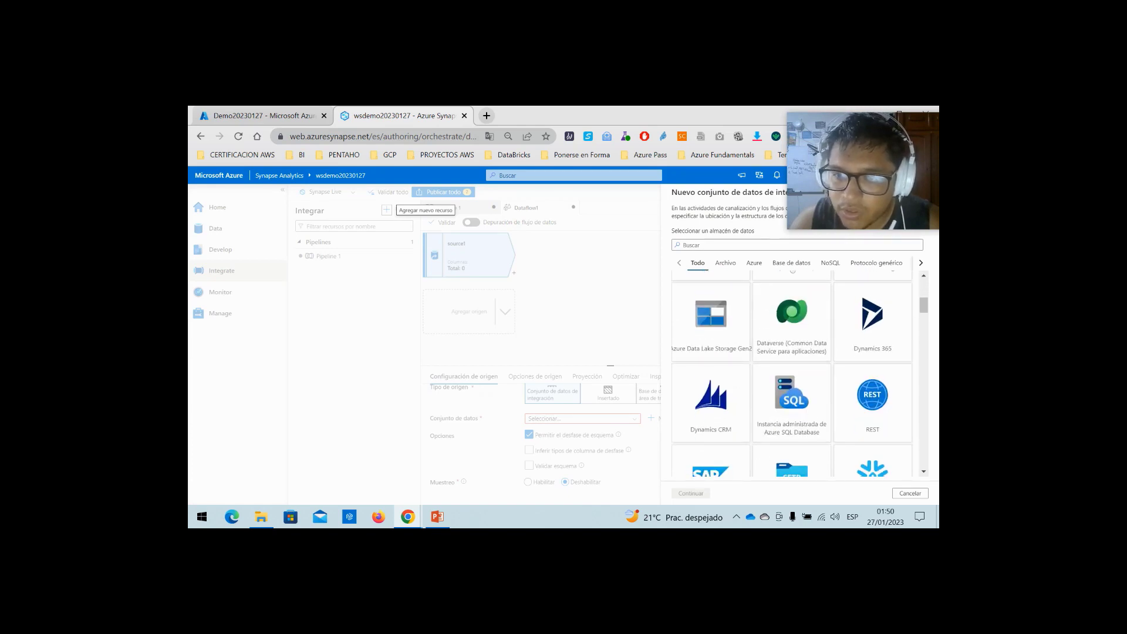
pyautogui.click(711, 316)
pyautogui.moveTo(923, 162)
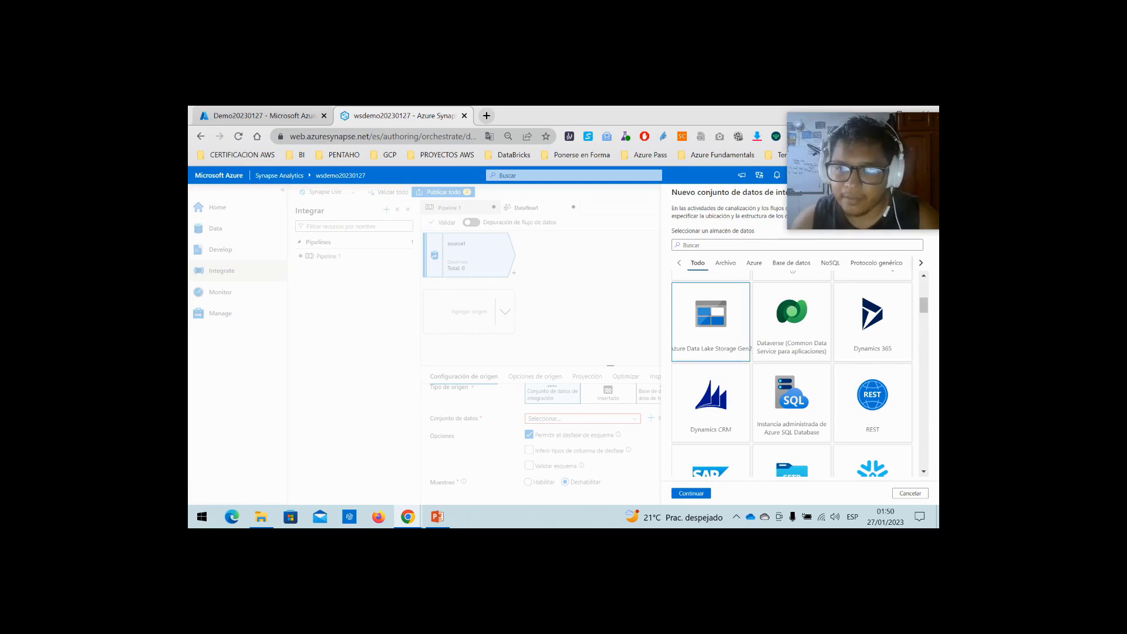
pyautogui.click(691, 493)
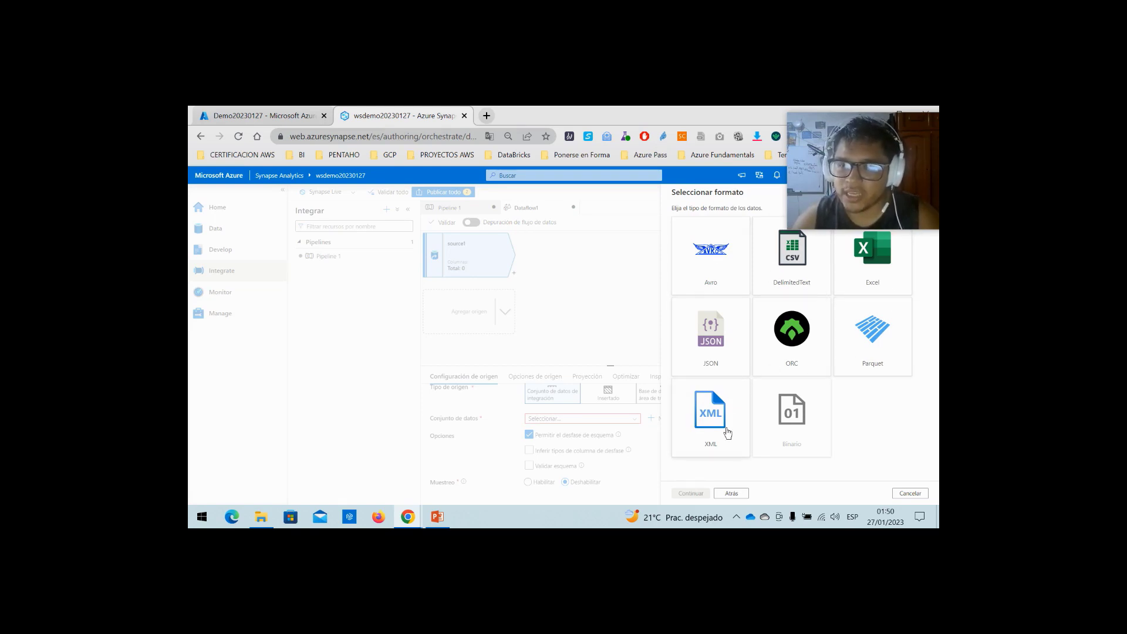
pyautogui.doubleClick(798, 281)
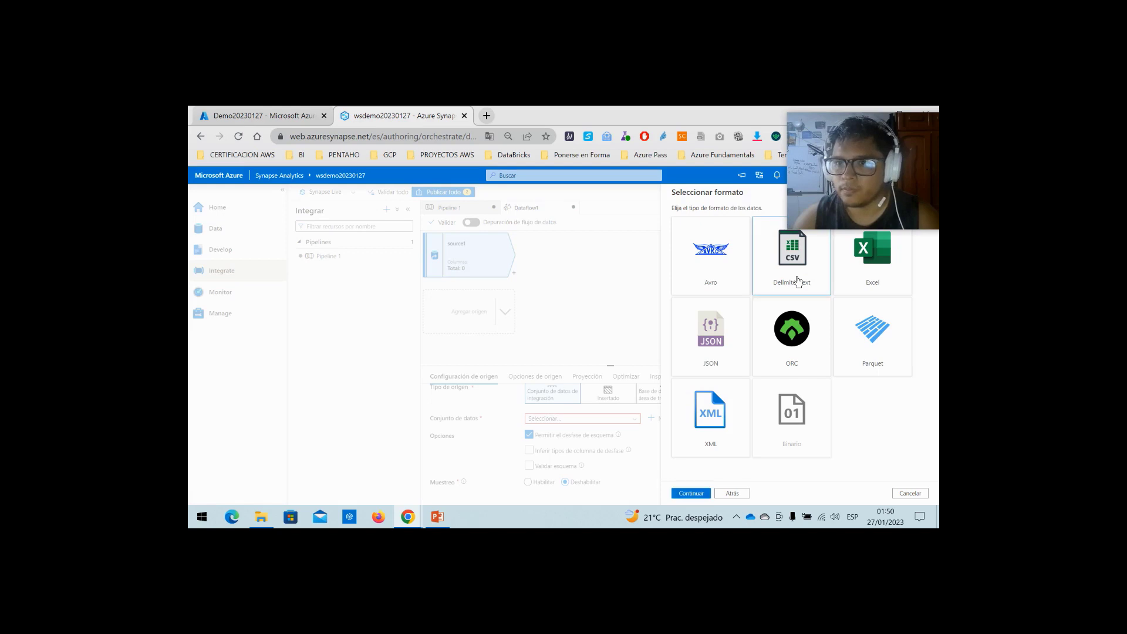
# - Replace the new dataset's default name with Source
pyautogui.click(709, 218)
pyautogui.moveTo(719, 219); pyautogui.dragTo(675, 219)
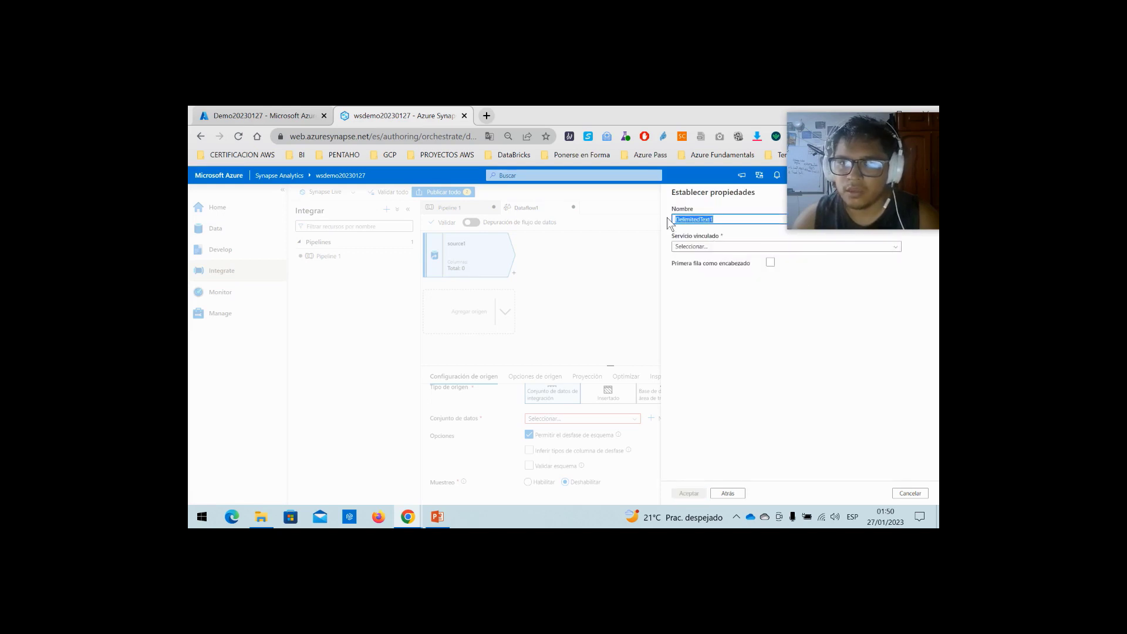
pyautogui.write('S')
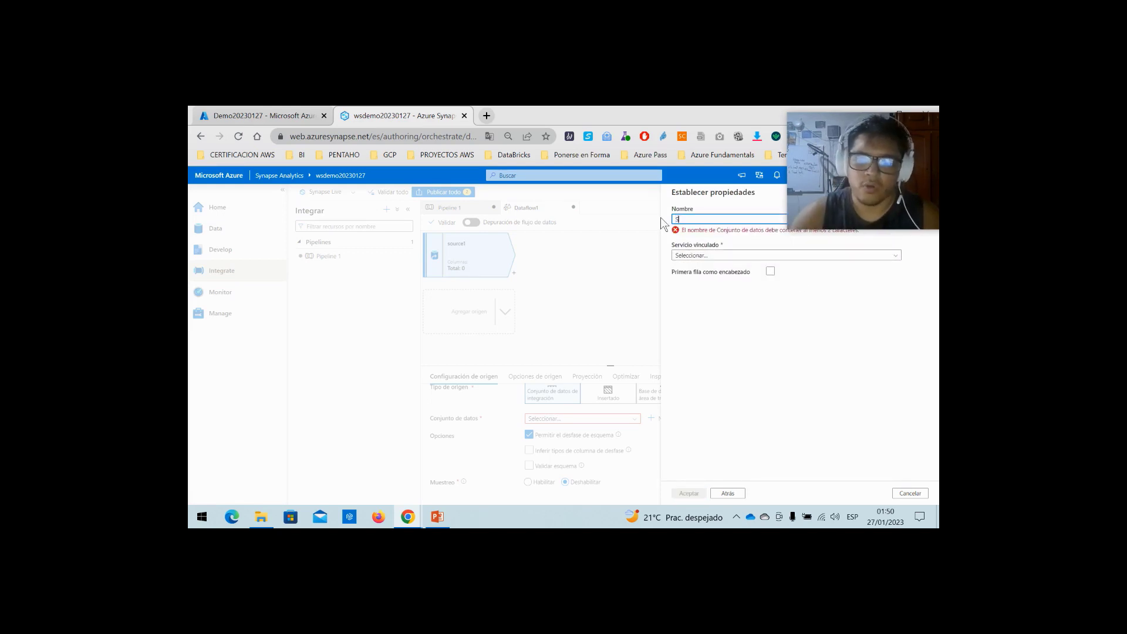
pyautogui.write('oyrce')
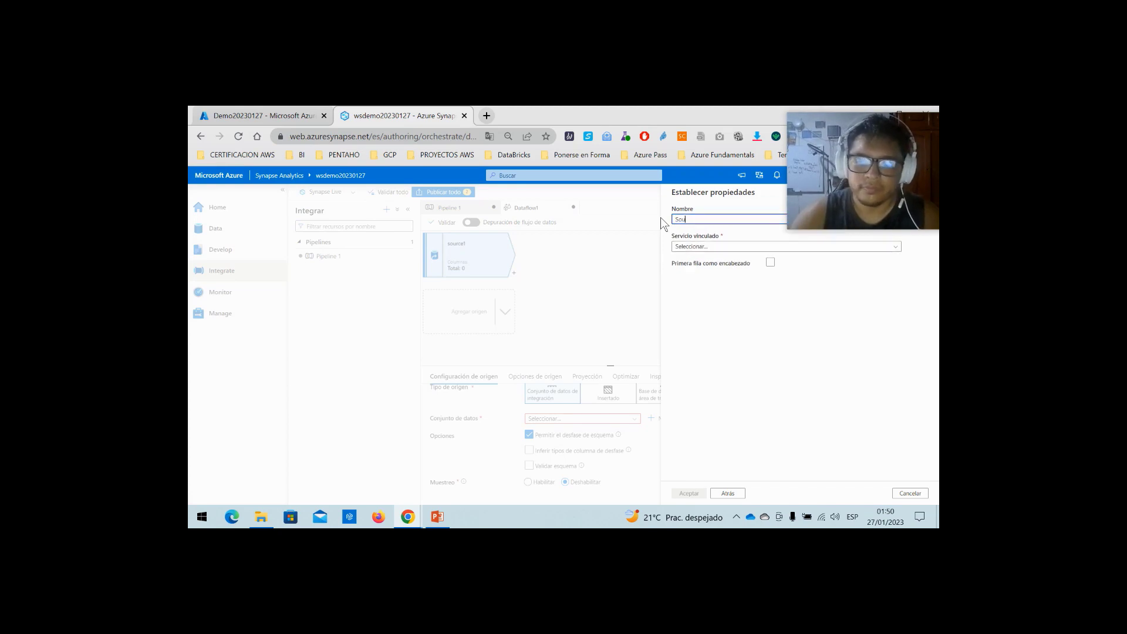
# - Start a new linked service for the dataset and name it AzureDataLakeStorageConexion
pyautogui.click(709, 247)
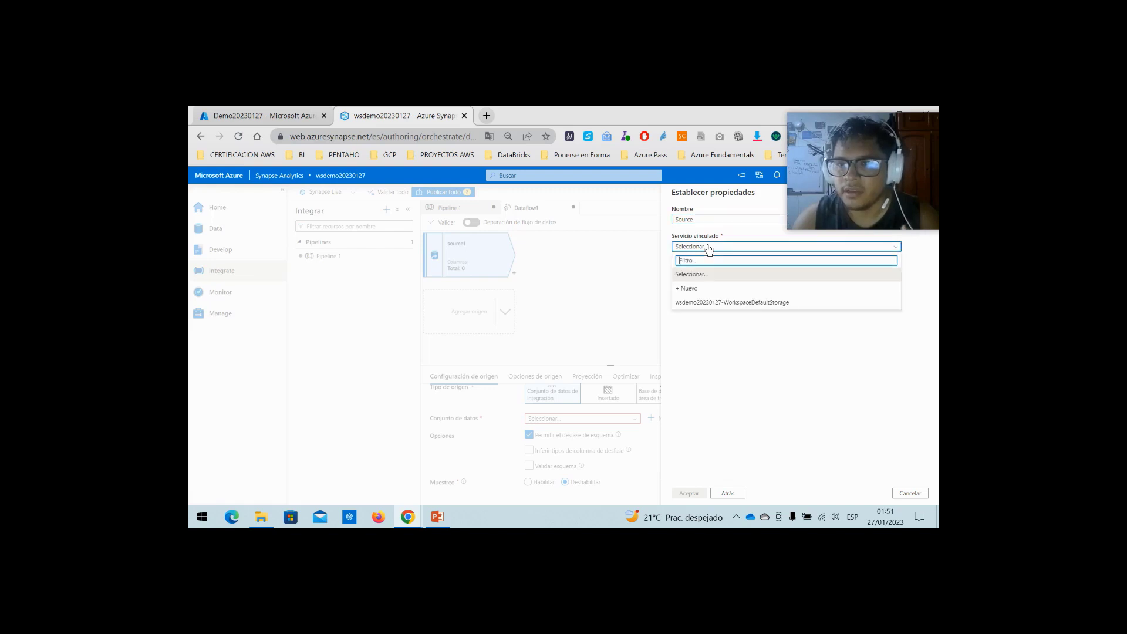
pyautogui.click(707, 289)
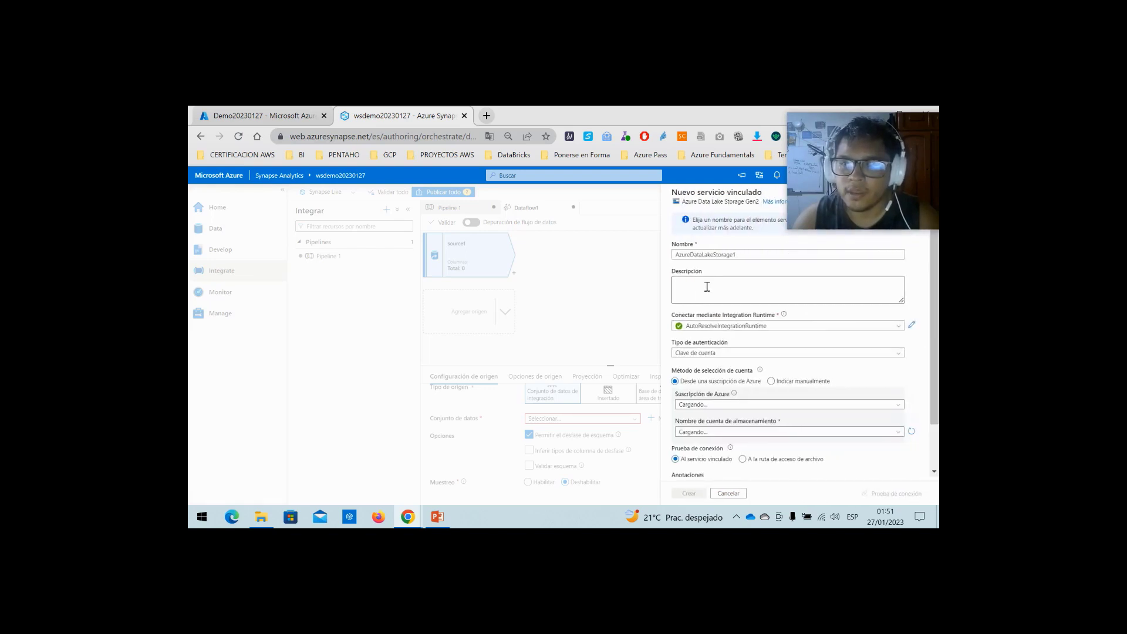
pyautogui.click(741, 254)
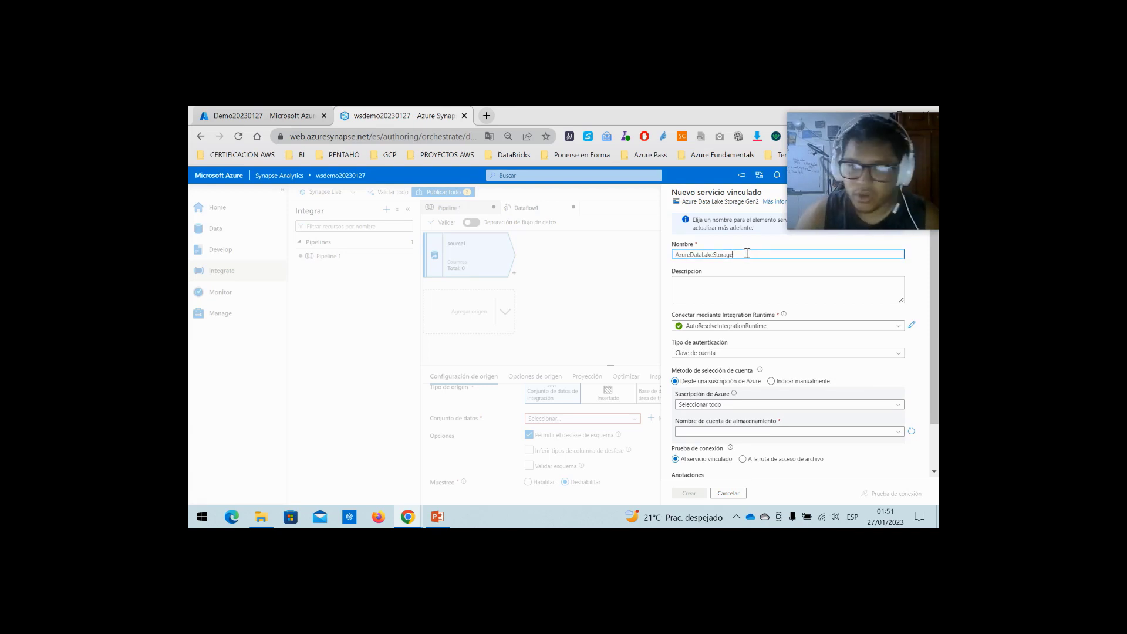
pyautogui.write('Conexion')
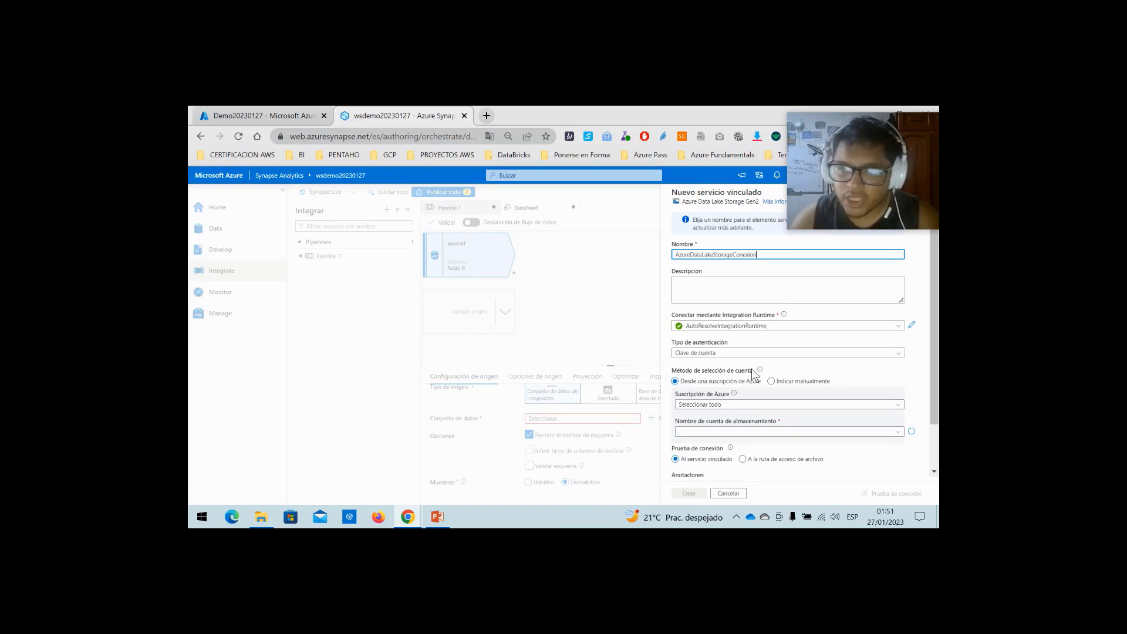
# - Assign the Suscripción de Plataformas de MSDN subscription and storagedemo20230127 storage account to the linked service, test the connection and create it
pyautogui.click(740, 406)
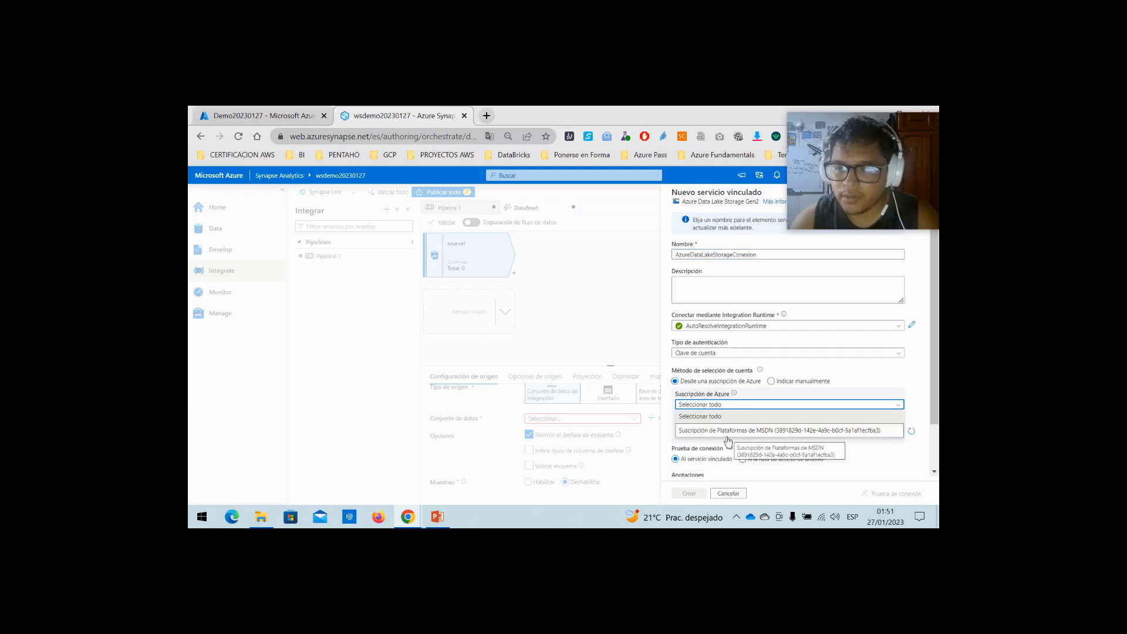
pyautogui.click(728, 431)
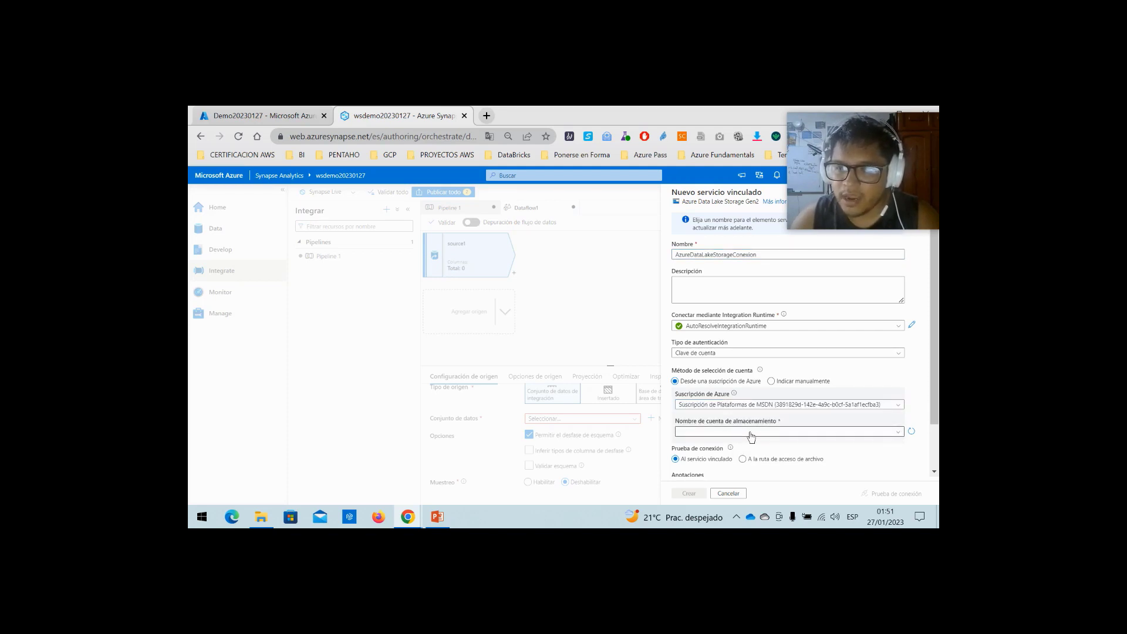
pyautogui.click(751, 432)
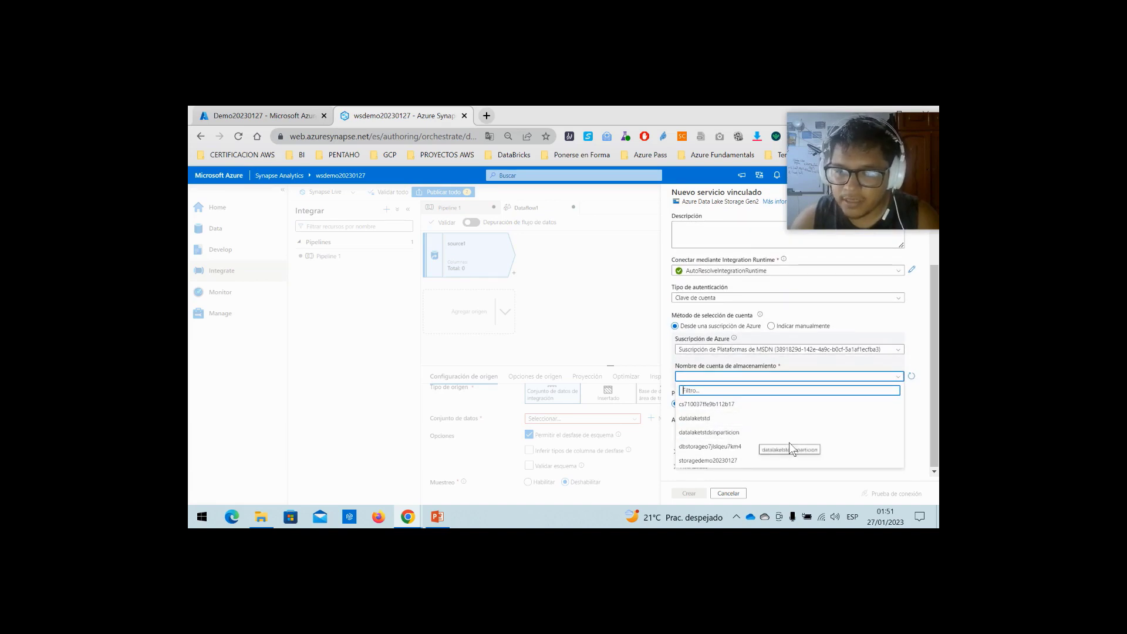
pyautogui.click(730, 461)
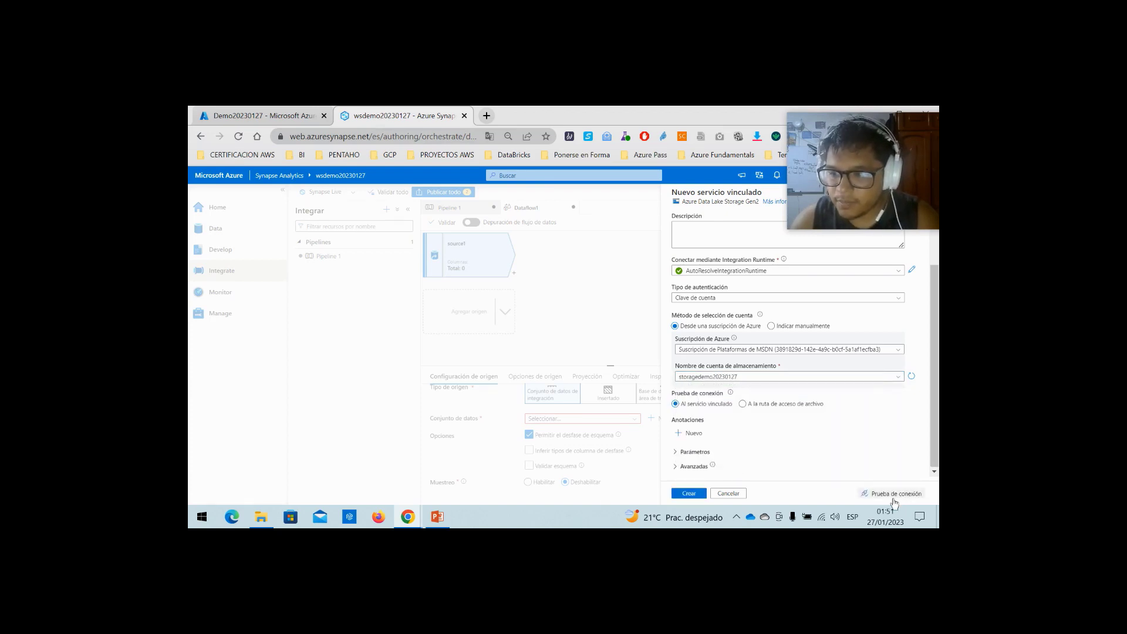
pyautogui.click(892, 499)
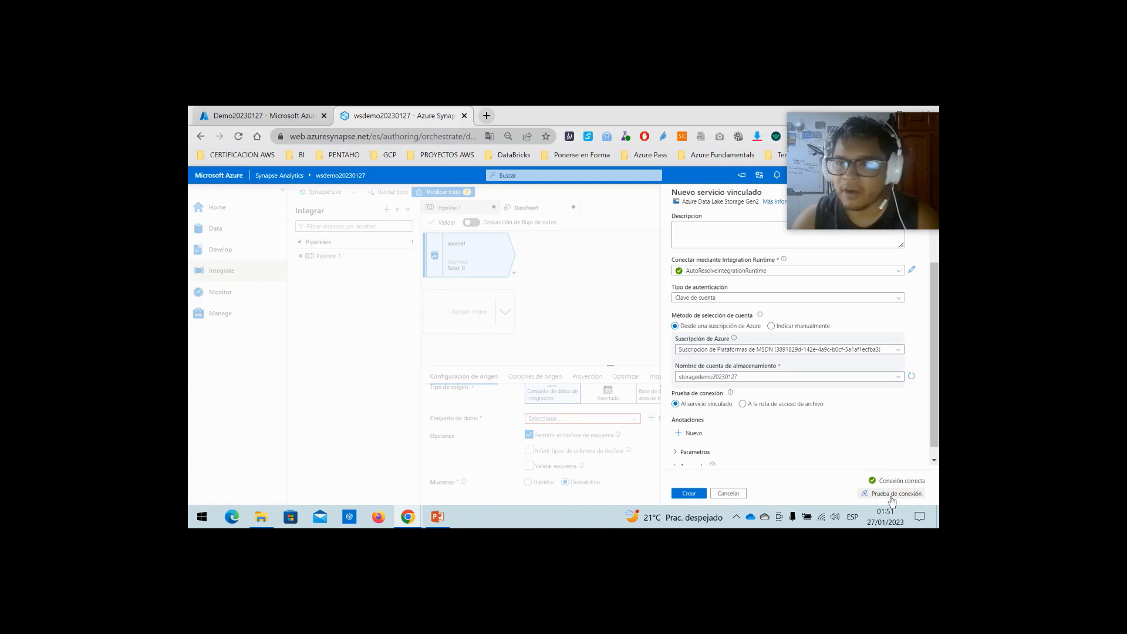
pyautogui.click(689, 493)
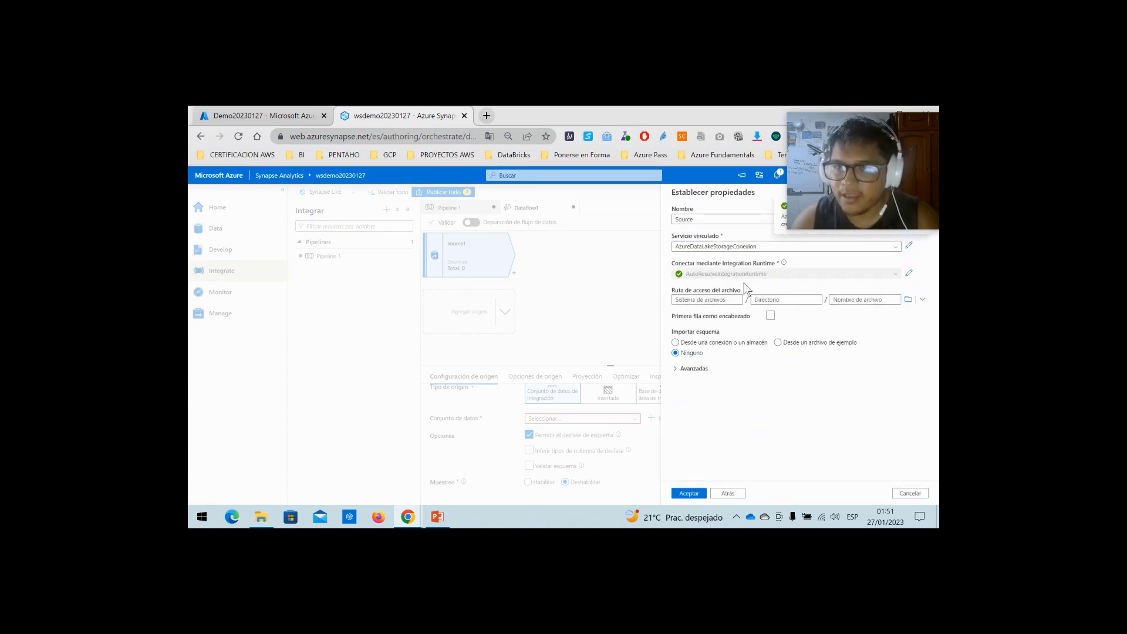
# - Set the dataset's file path to Categoria.csv in the raw container and enable the first row as header
pyautogui.click(907, 300)
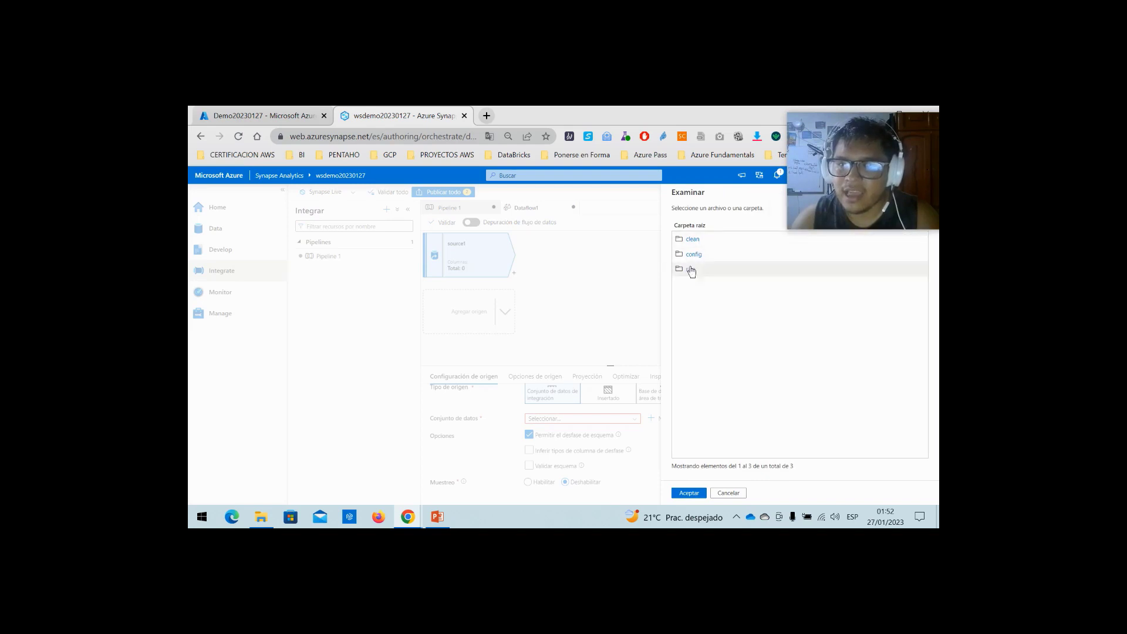
pyautogui.click(691, 270)
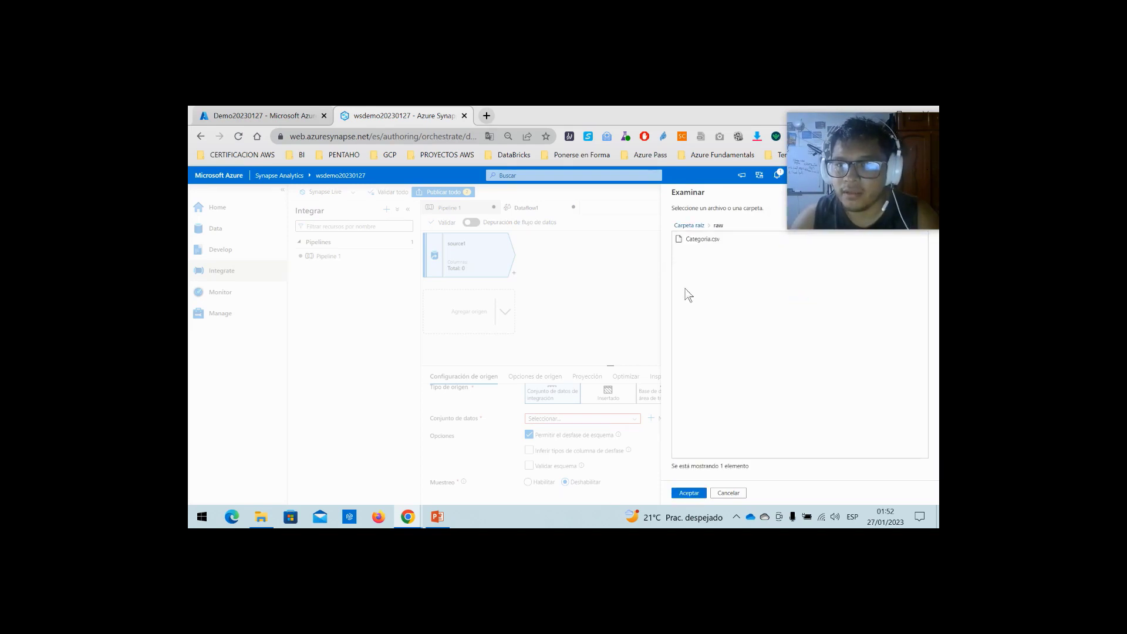
pyautogui.doubleClick(694, 242)
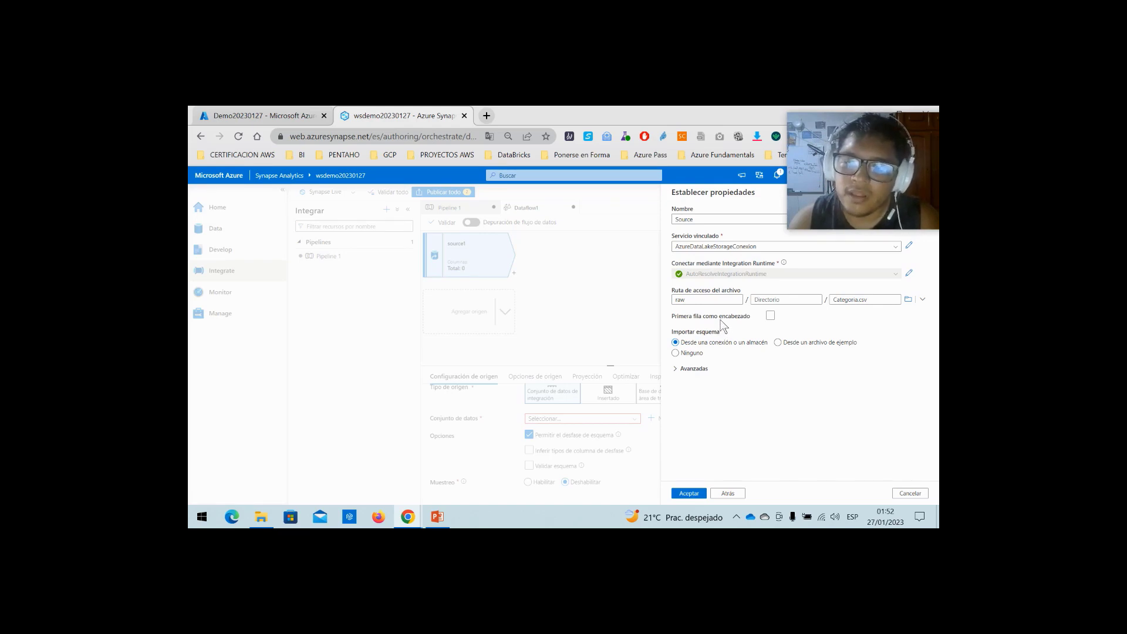
pyautogui.click(769, 316)
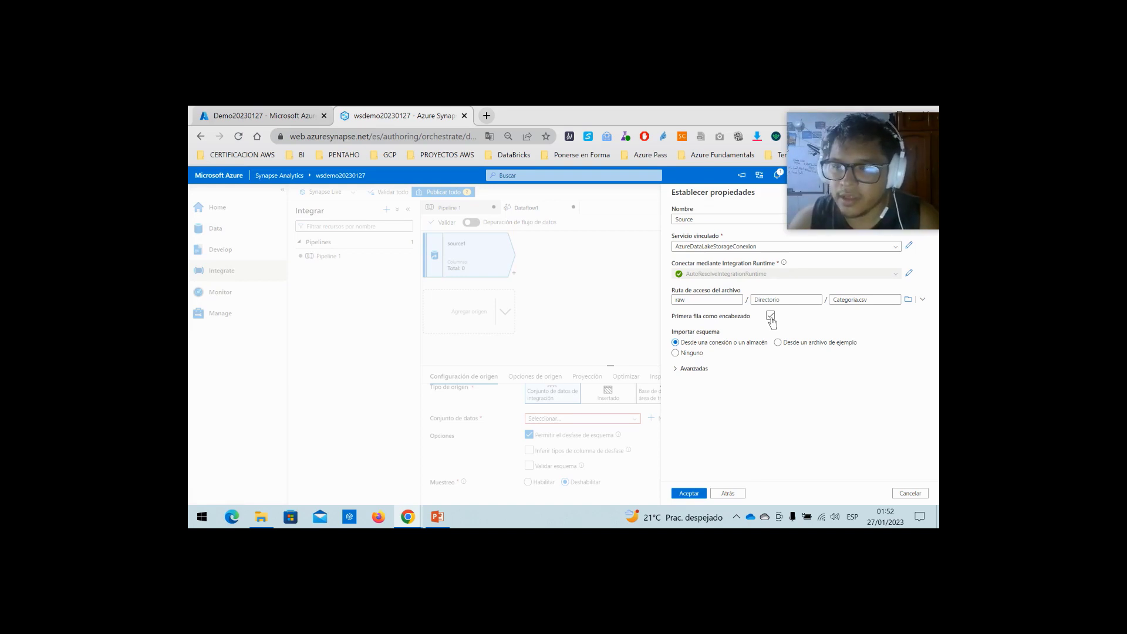
pyautogui.click(771, 317)
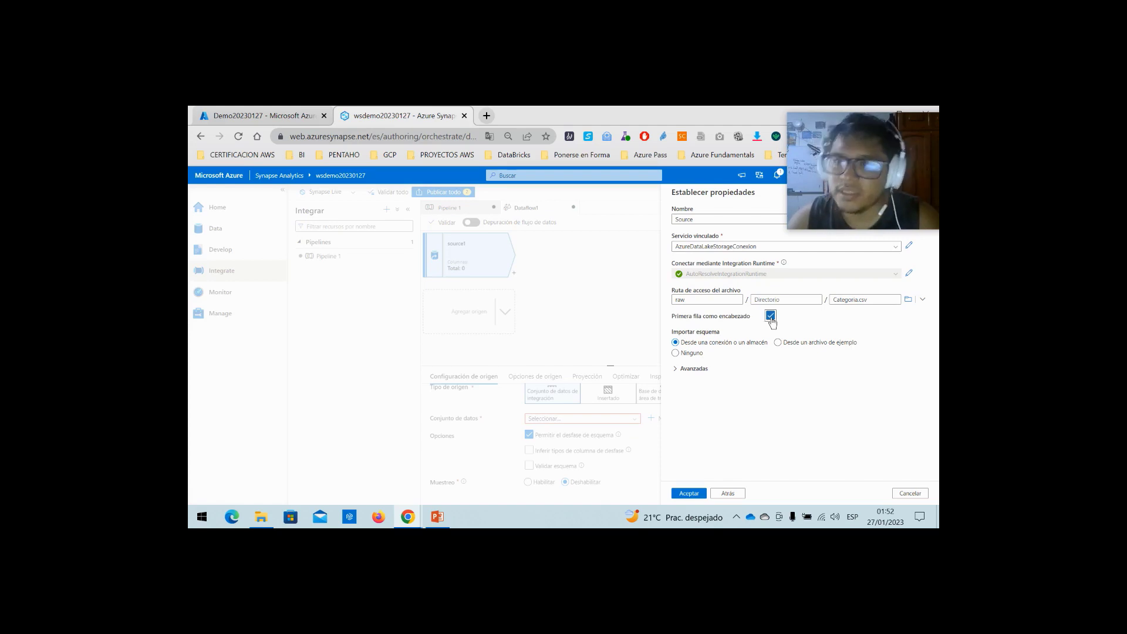
# - Switch to the Azure portal and examine the header row of Categoria.csv in storagedemo20230127's raw container
pyautogui.click(277, 113)
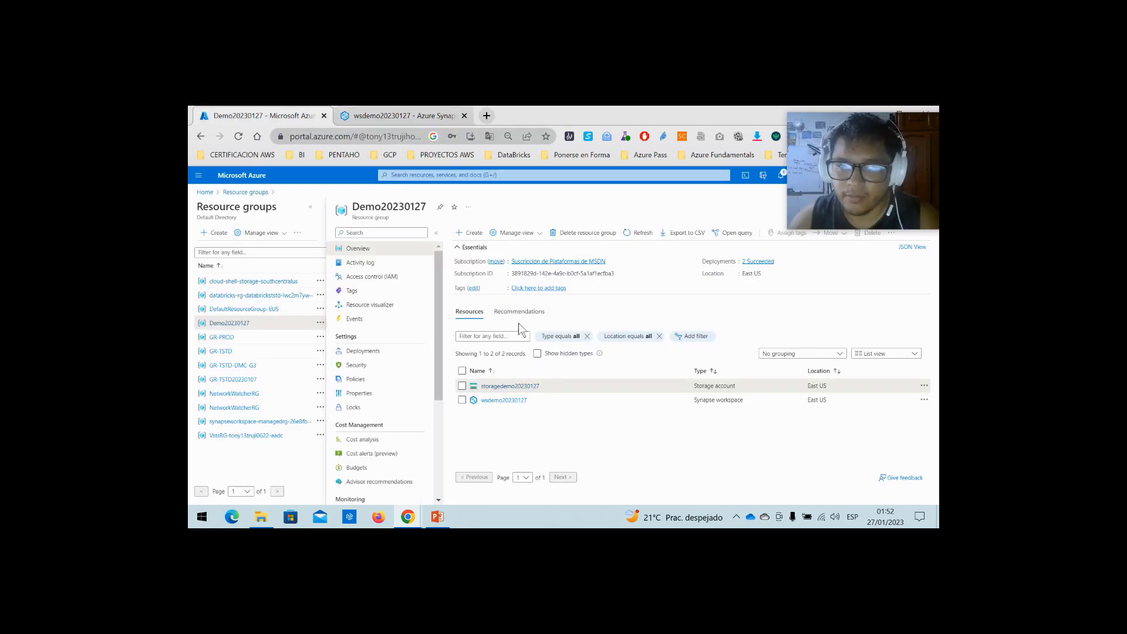
pyautogui.click(498, 386)
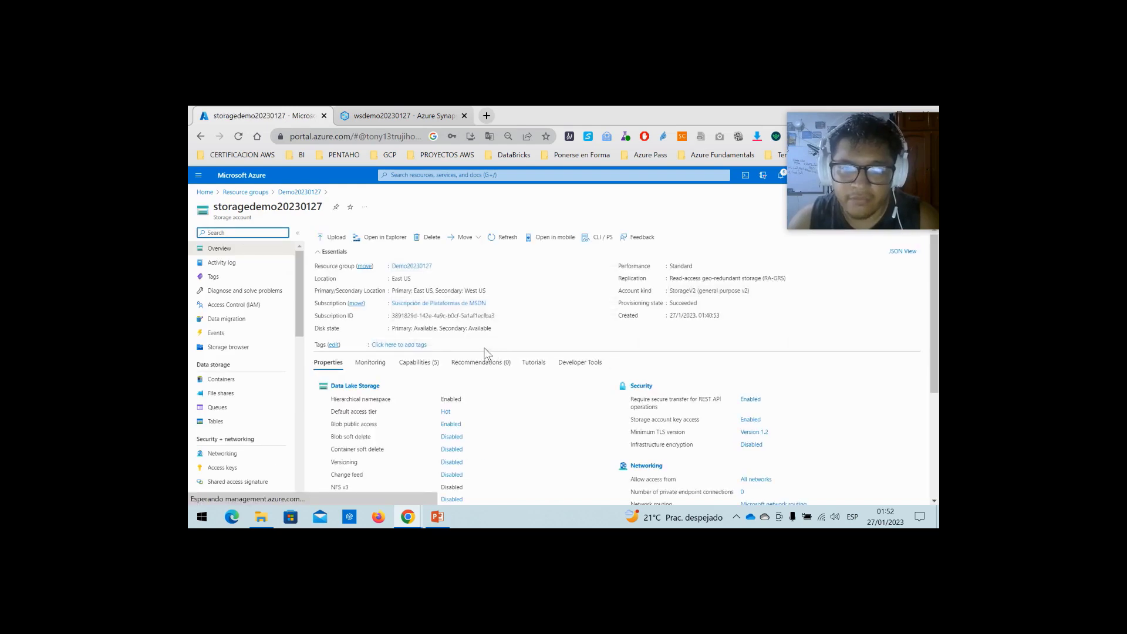
pyautogui.click(229, 380)
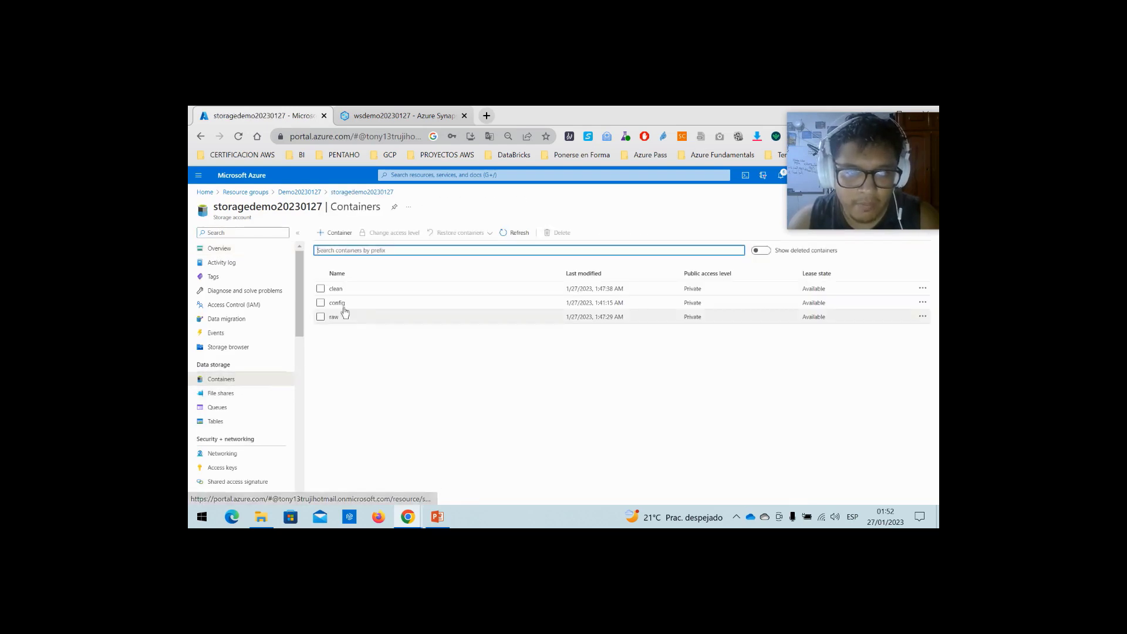
pyautogui.click(334, 318)
pyautogui.click(373, 317)
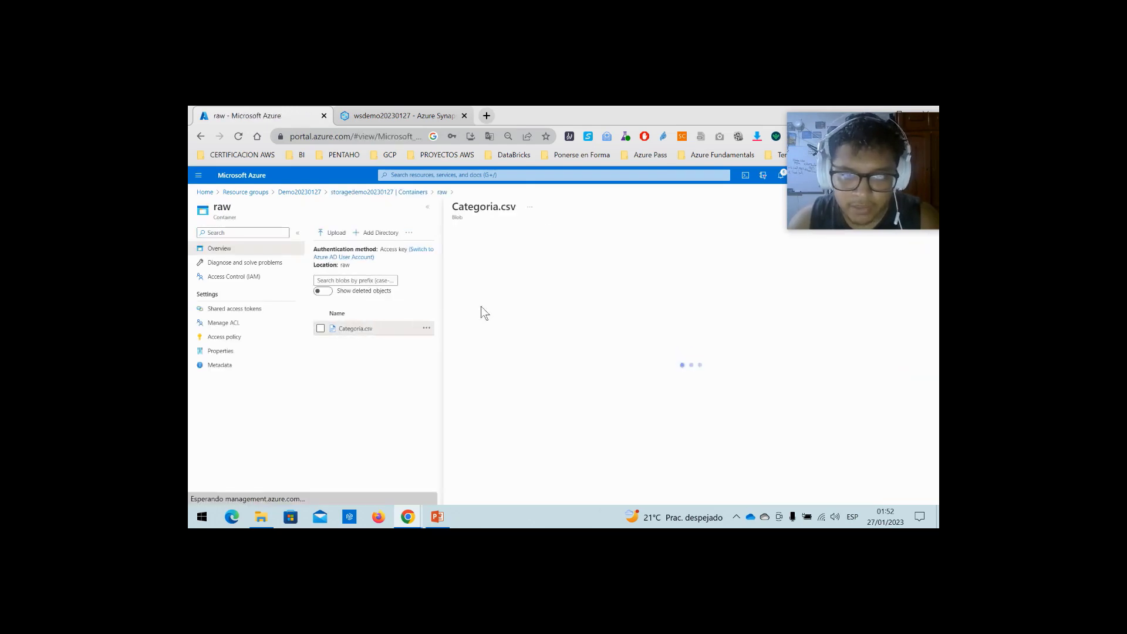
pyautogui.click(531, 253)
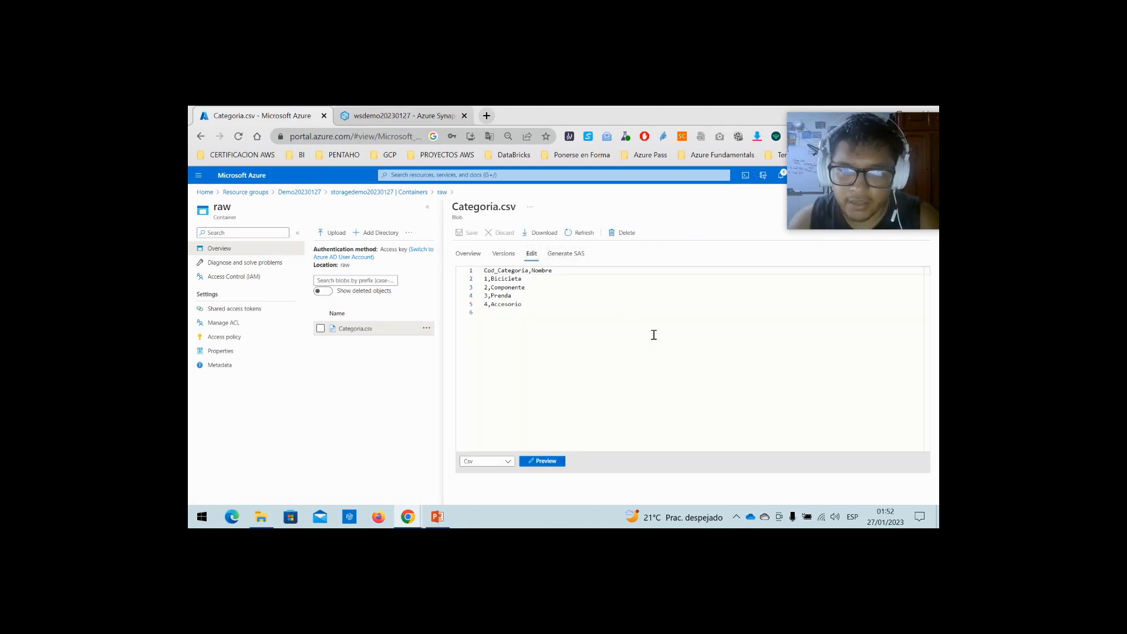
# - Return to Synapse Studio and create the Source dataset with its schema imported from the connection
pyautogui.moveTo(561, 270); pyautogui.dragTo(452, 274)
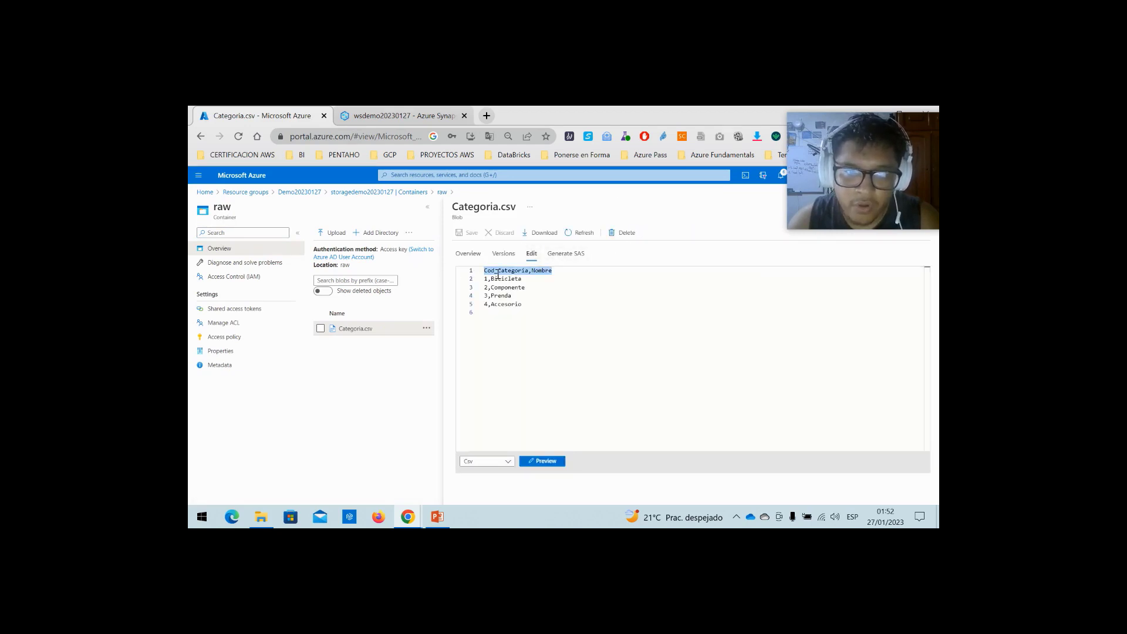
pyautogui.click(399, 115)
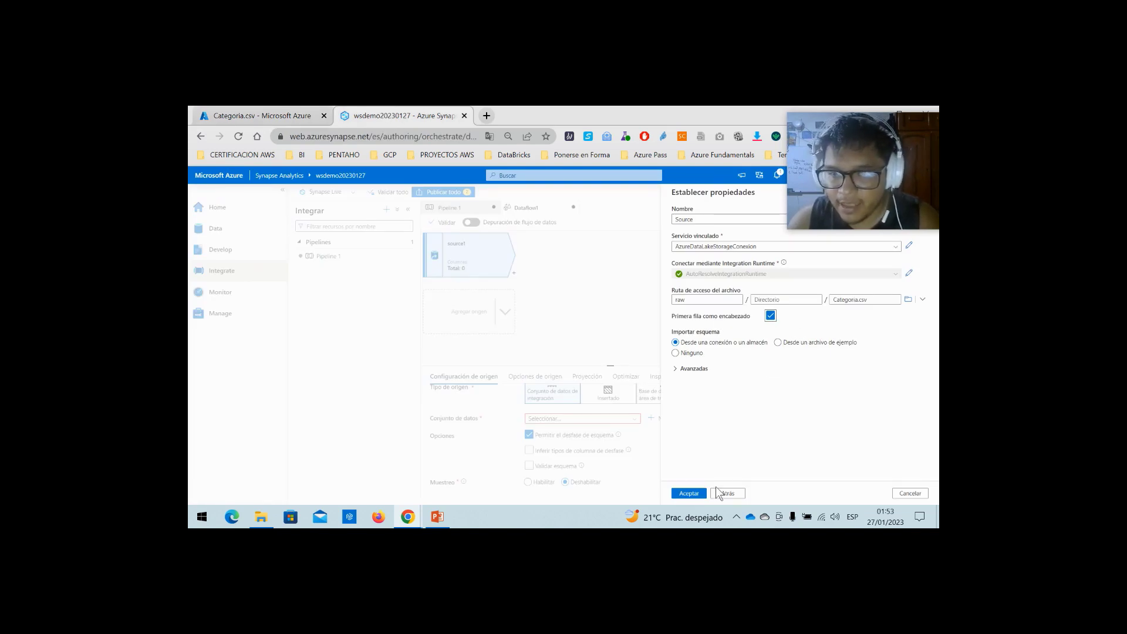
pyautogui.click(690, 493)
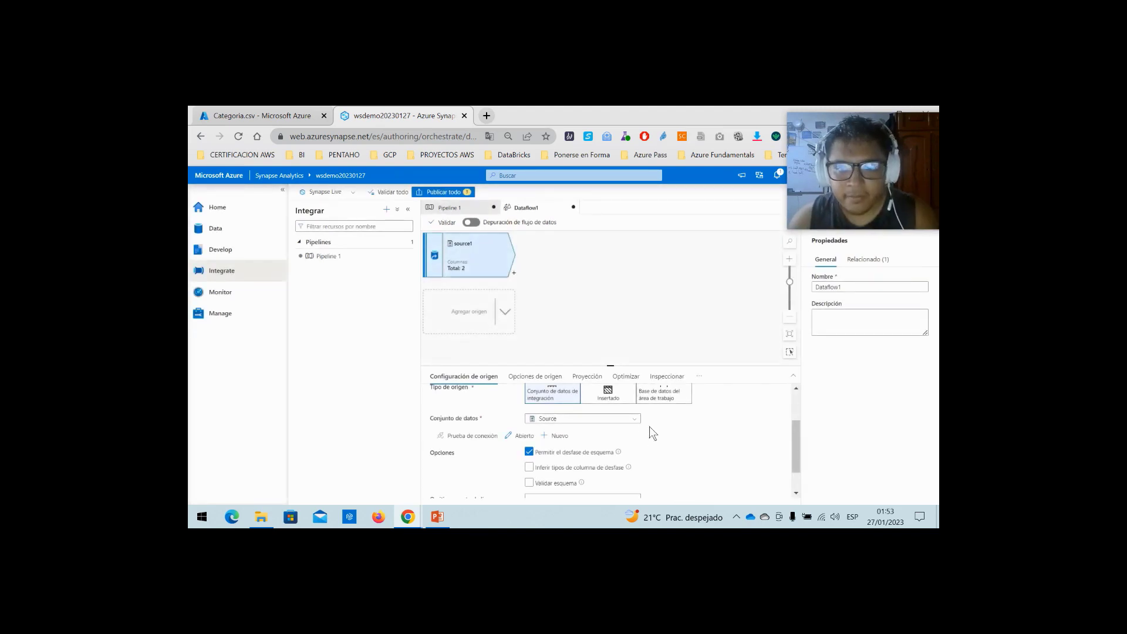
# - Enable data flow debugging for source1's data preview on AutoResolveIntegrationRuntime with a time to live of 1 hora
pyautogui.moveTo(855, 201)
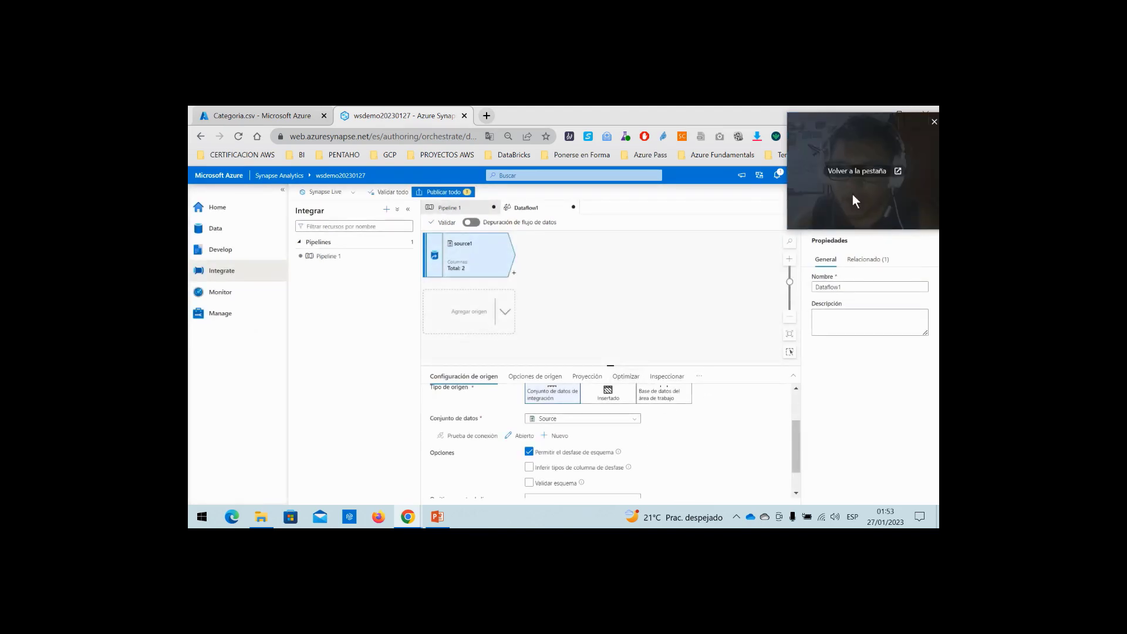
pyautogui.click(701, 378)
pyautogui.click(652, 392)
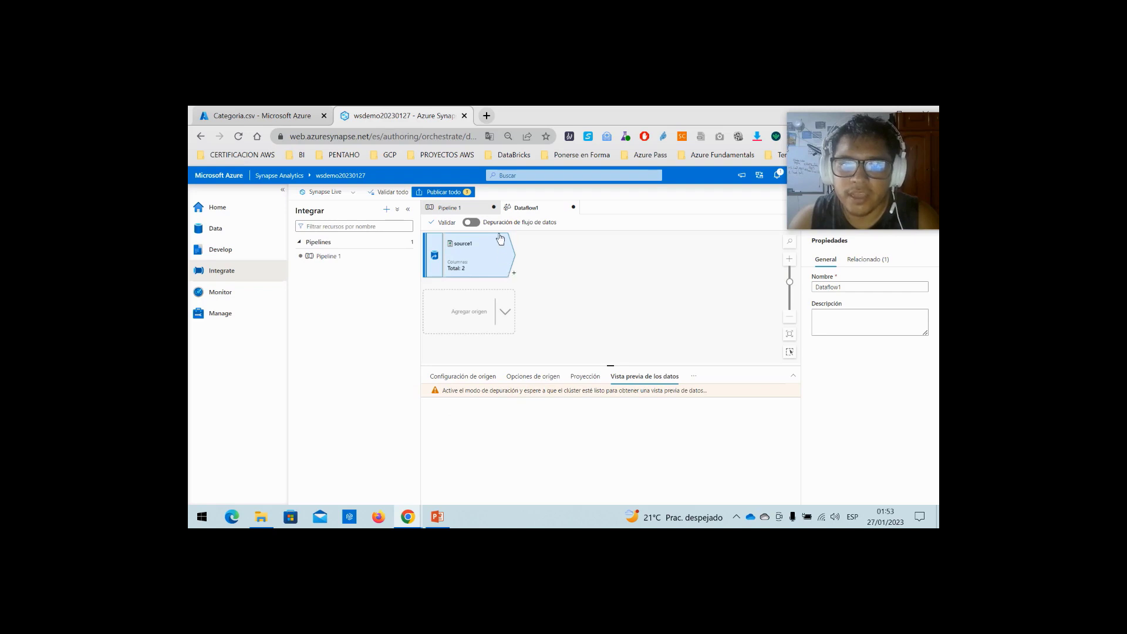
pyautogui.click(472, 222)
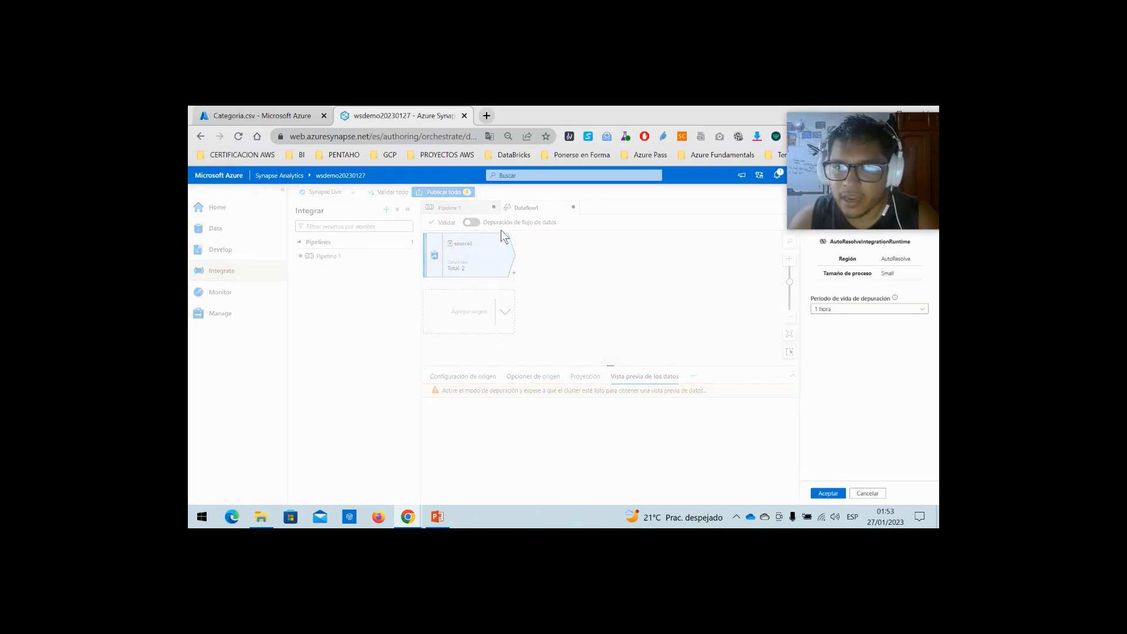
pyautogui.moveTo(859, 154); pyautogui.dragTo(268, 366)
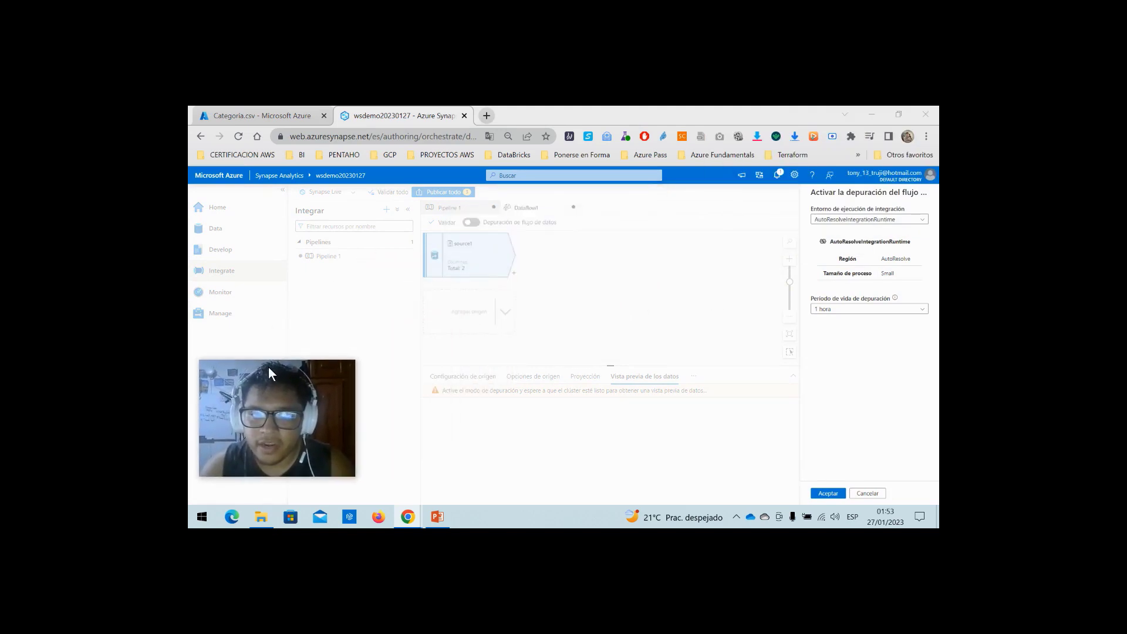
pyautogui.click(831, 309)
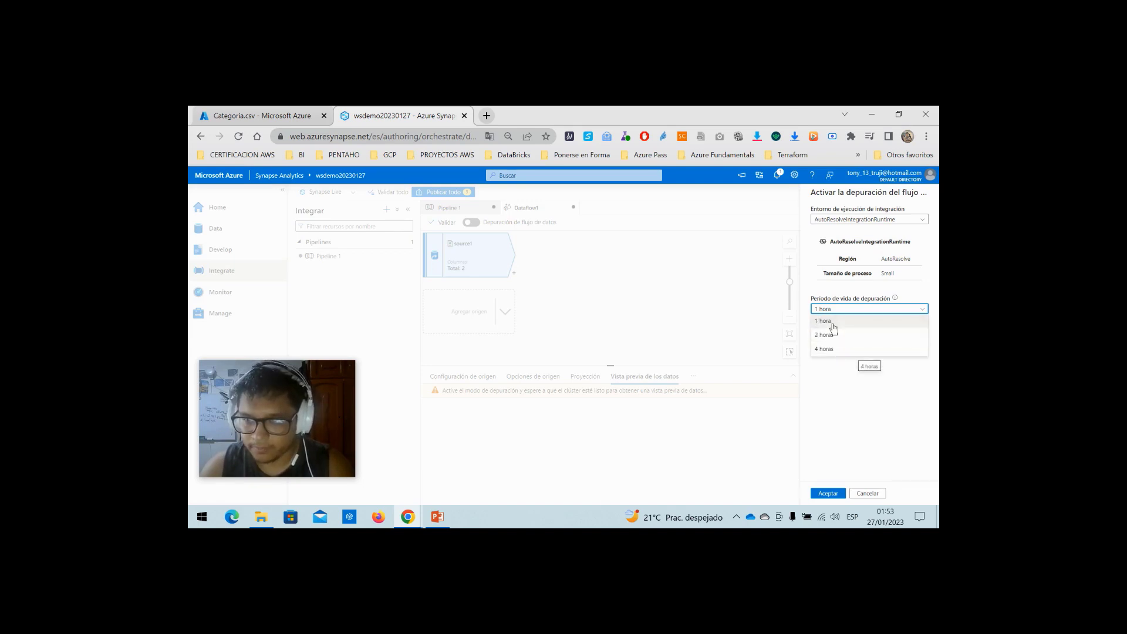
pyautogui.click(832, 322)
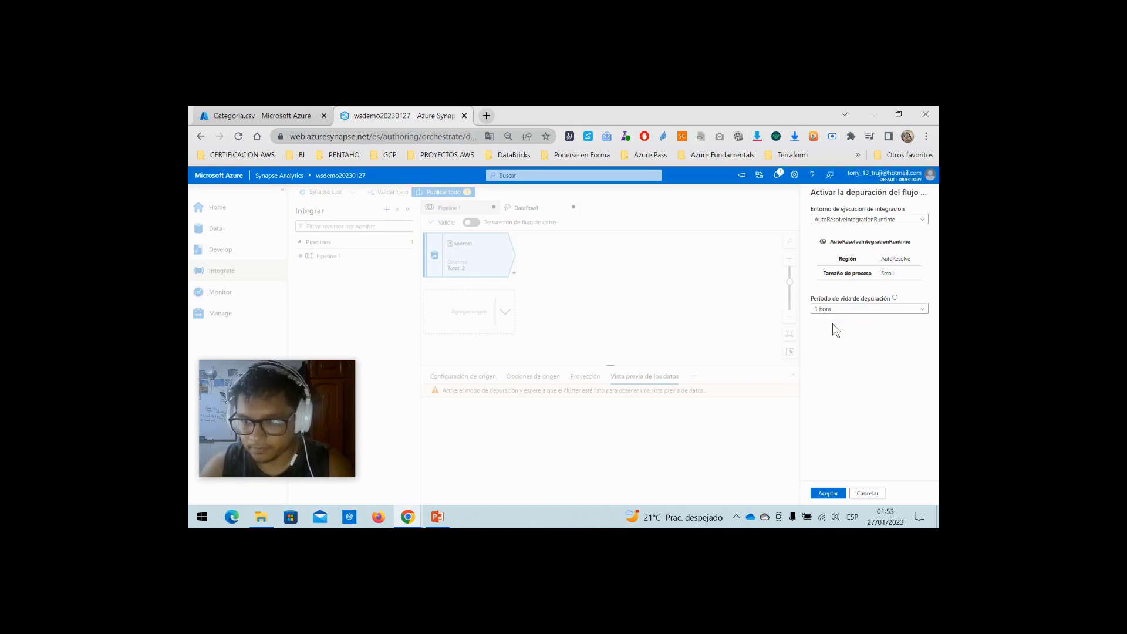
pyautogui.click(826, 494)
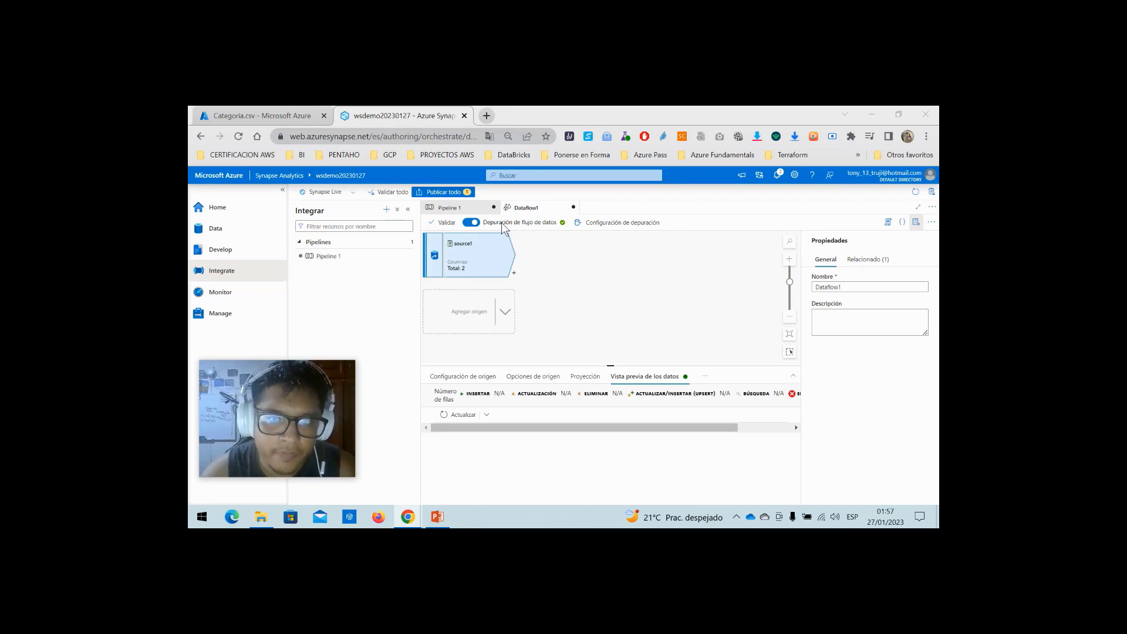
# - Refresh source1's data preview and enlarge its area, hiding the data flow's properties
pyautogui.moveTo(566, 223)
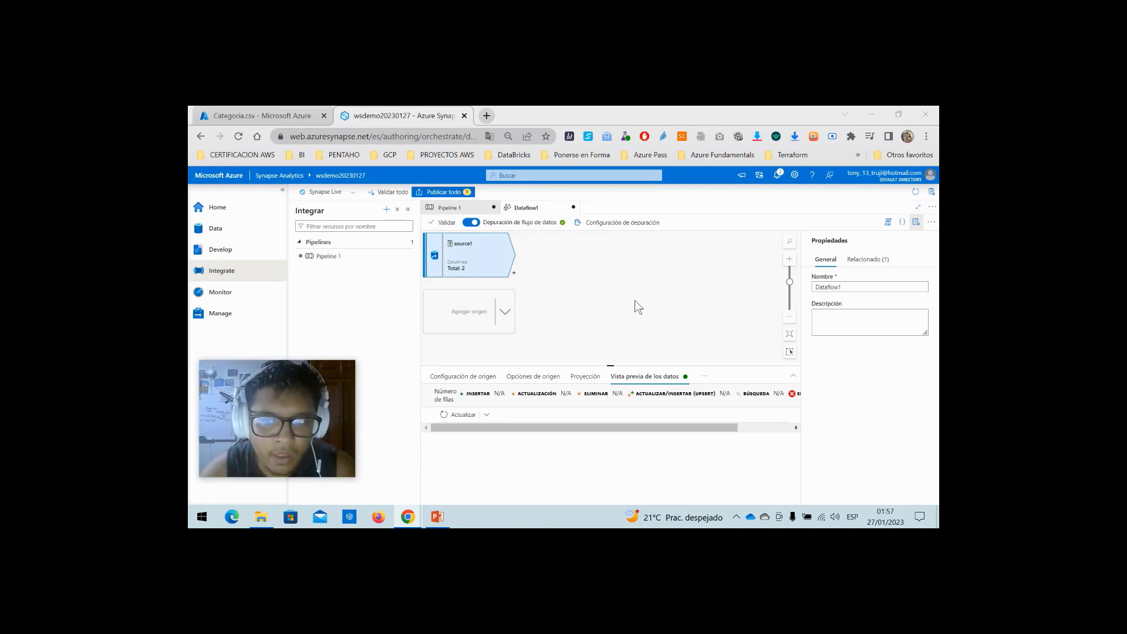
pyautogui.click(460, 420)
pyautogui.moveTo(609, 366); pyautogui.dragTo(599, 281)
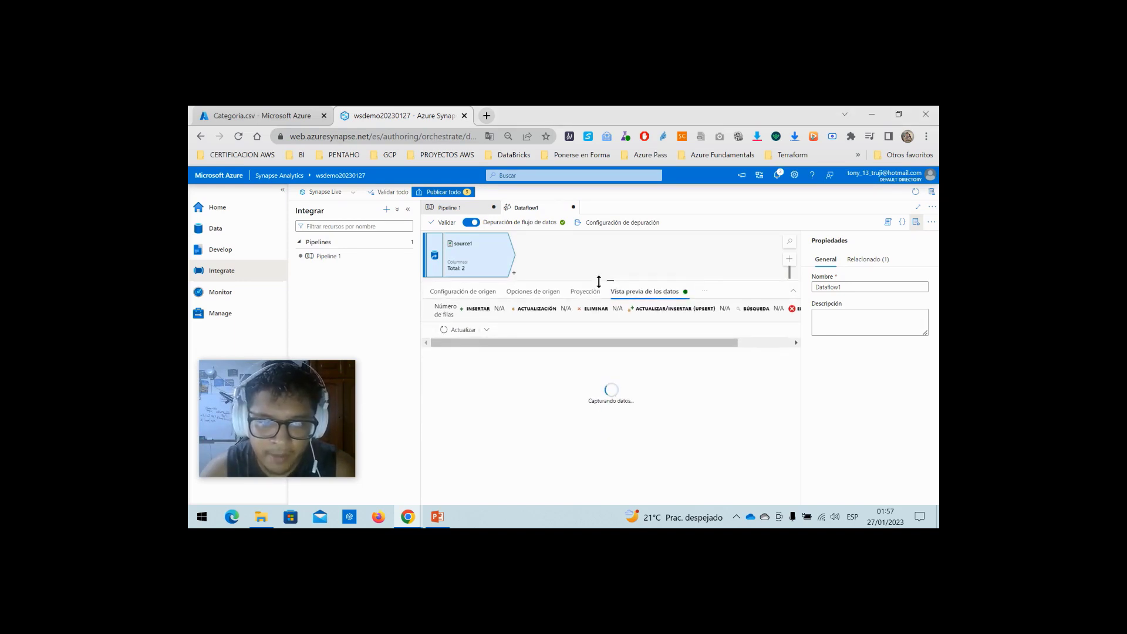
pyautogui.click(915, 222)
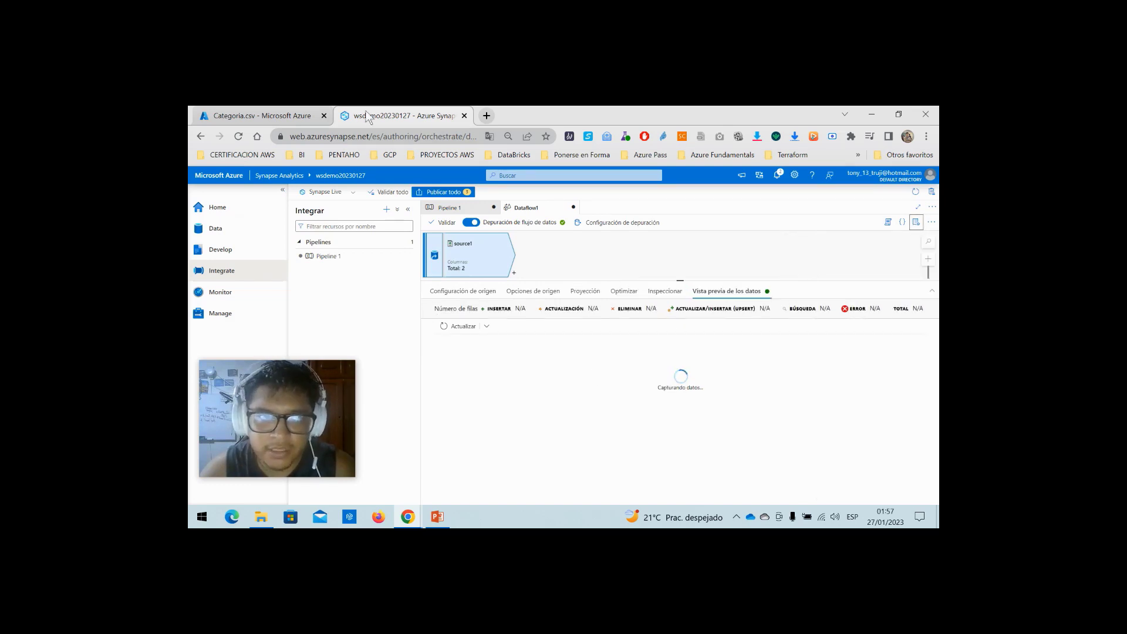
# - Examine the rows of Categoria.csv in the Azure portal and compare them with source1's data preview in Synapse Studio
pyautogui.click(302, 112)
pyautogui.moveTo(525, 342); pyautogui.dragTo(385, 179)
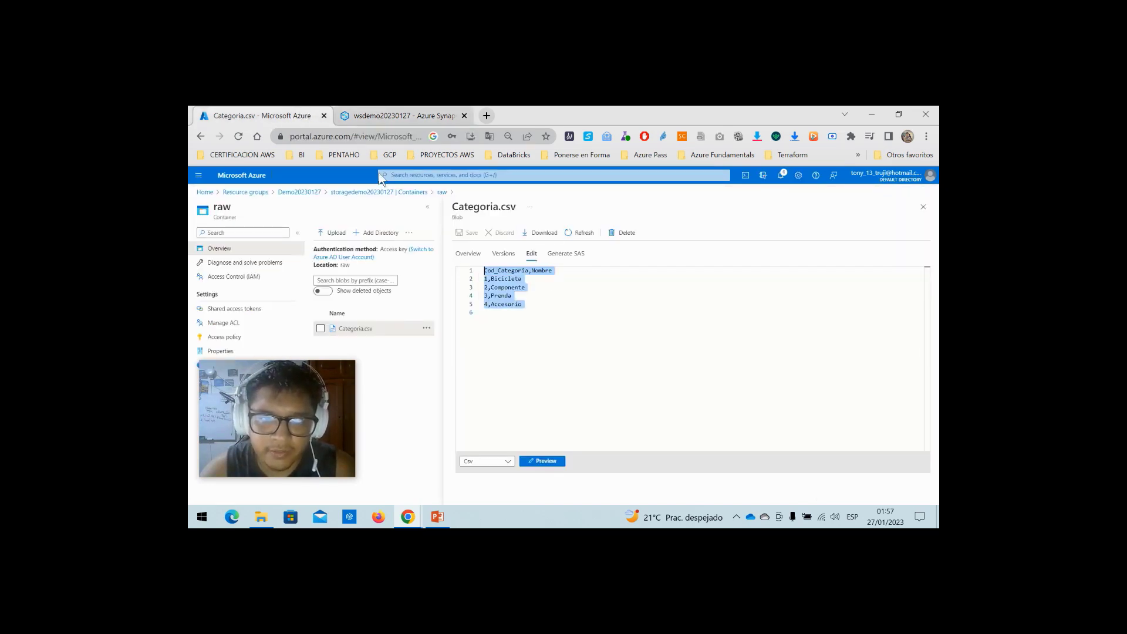
pyautogui.click(387, 116)
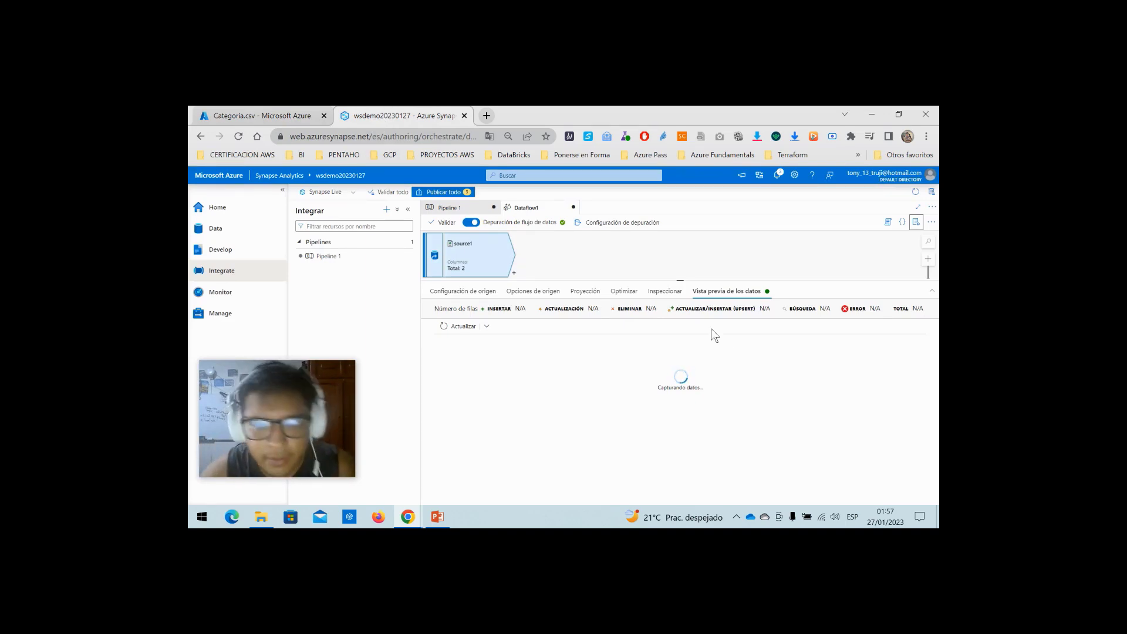
pyautogui.click(293, 112)
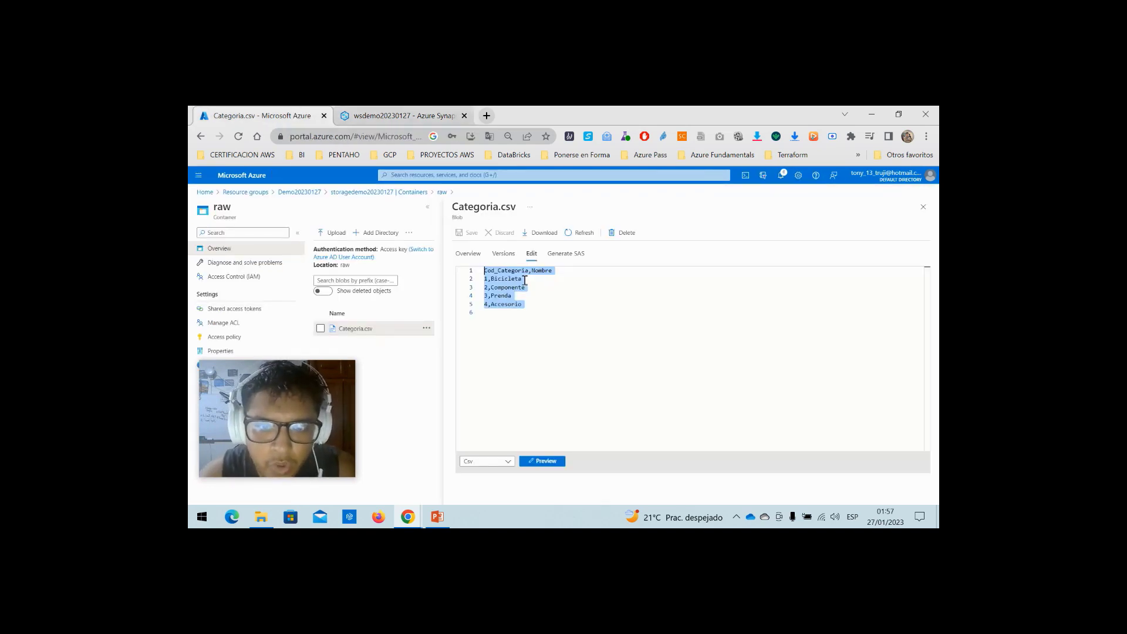
pyautogui.click(441, 112)
pyautogui.click(247, 116)
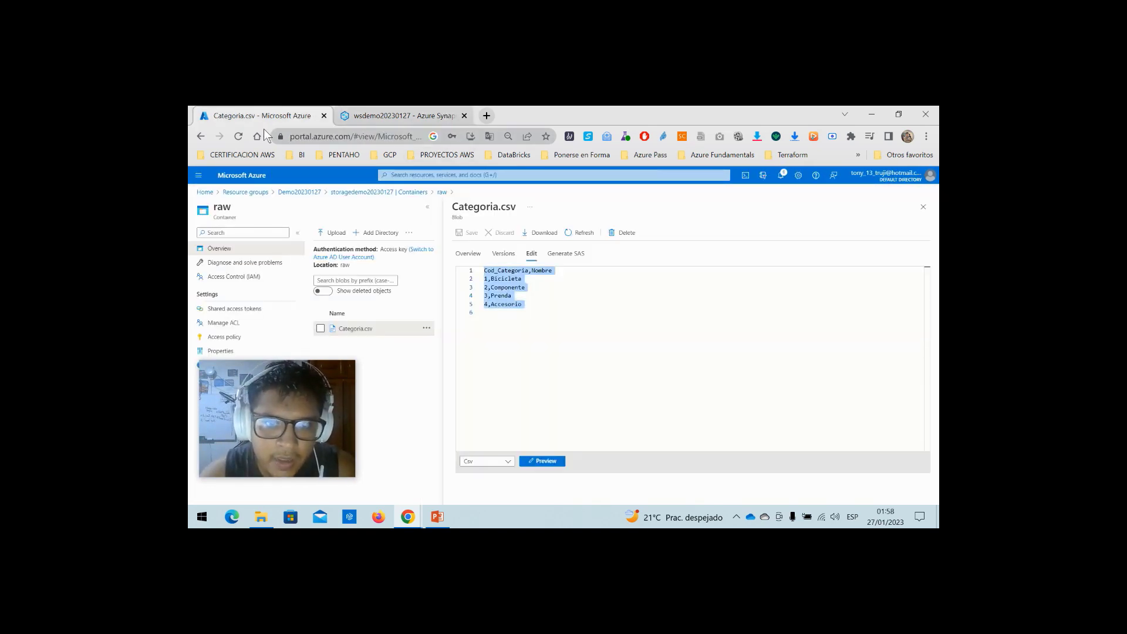
pyautogui.click(404, 114)
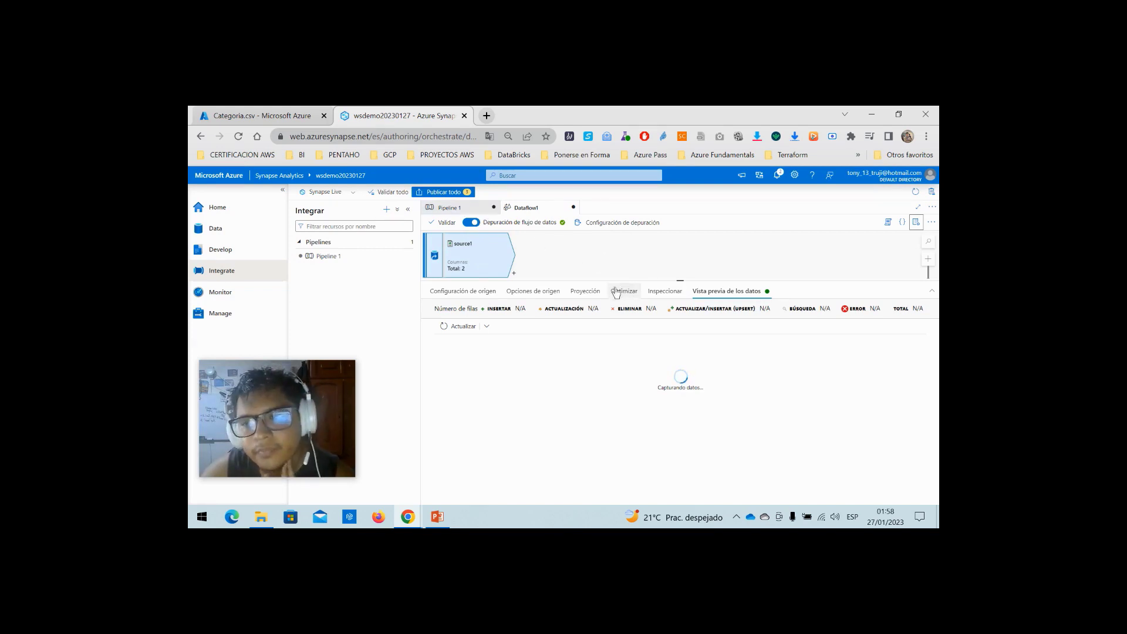
pyautogui.click(736, 516)
pyautogui.click(736, 516)
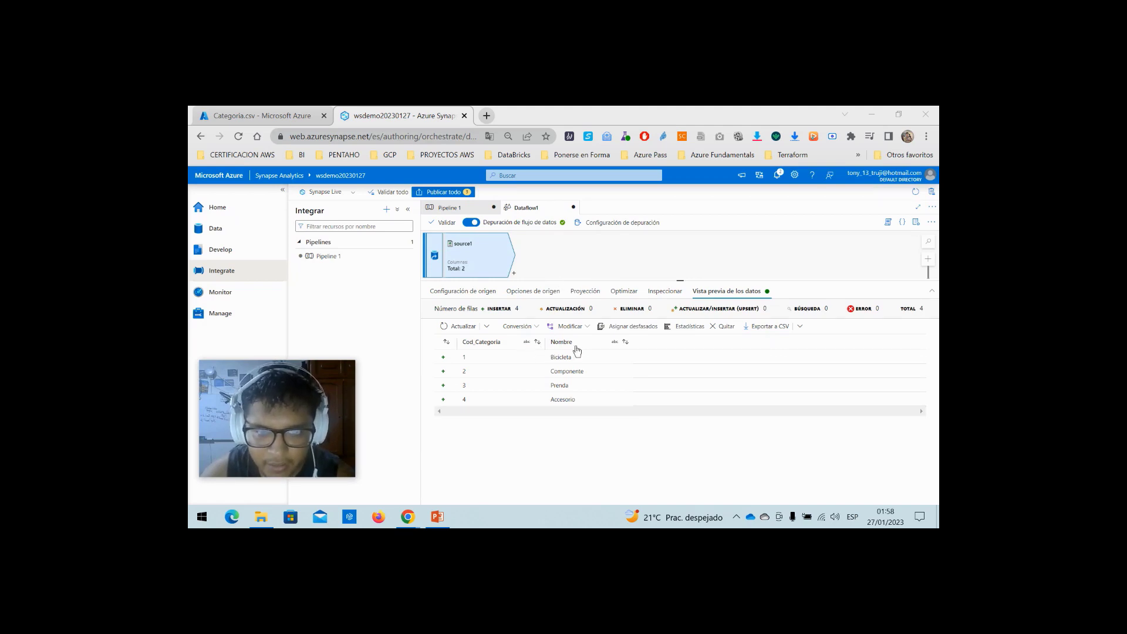
# - Add a derived column transformation after source1 and name its output stream CastColumns
pyautogui.click(515, 276)
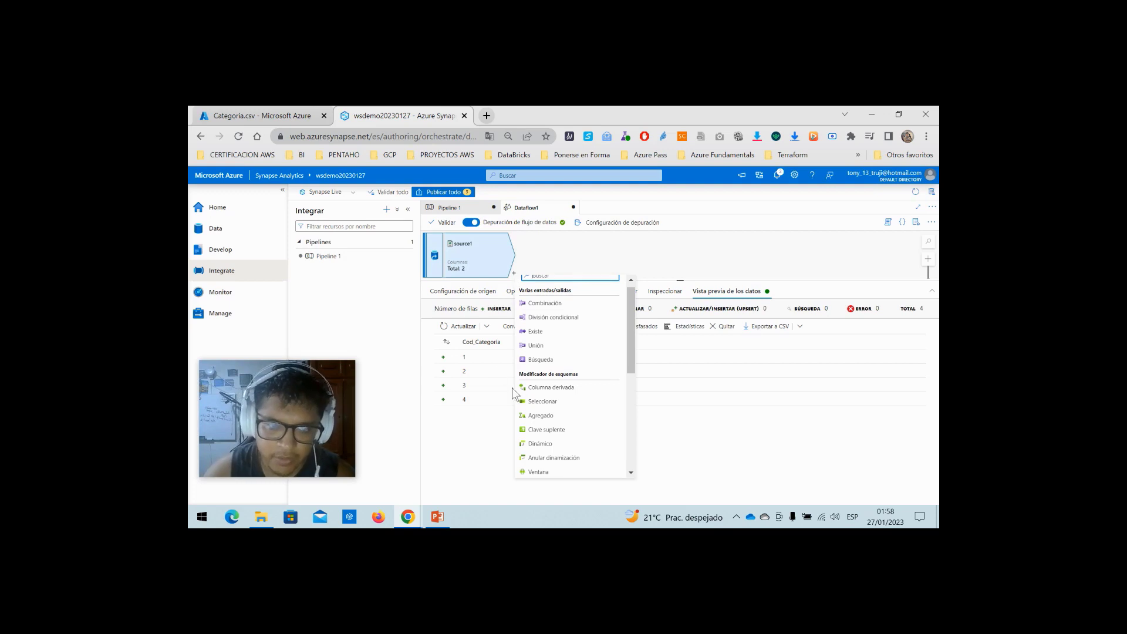
pyautogui.click(545, 389)
pyautogui.doubleClick(578, 315)
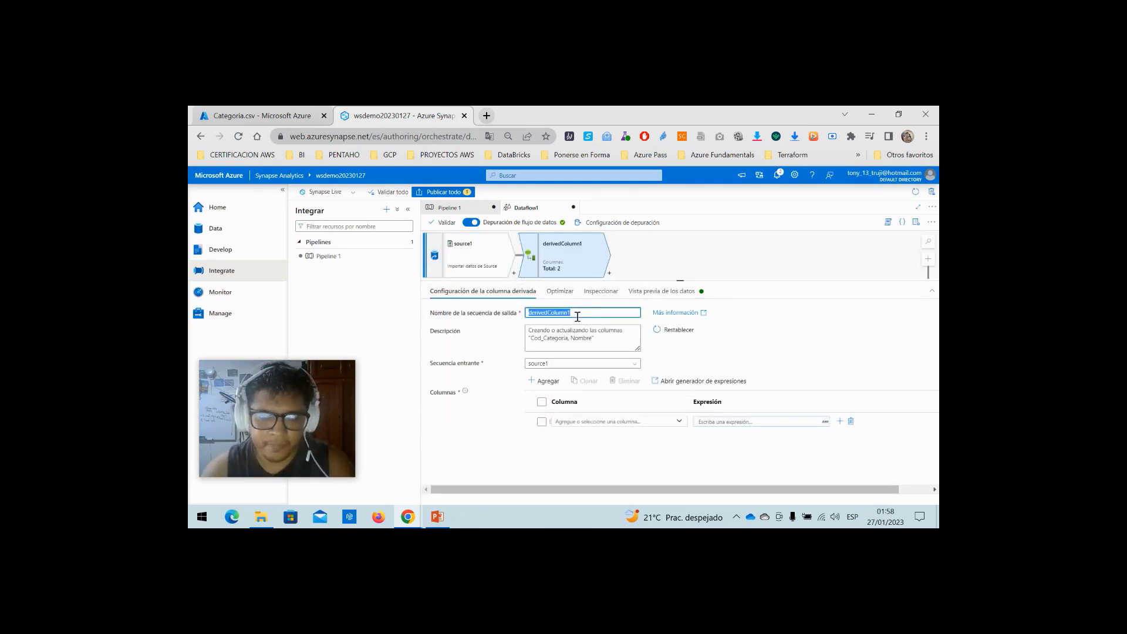
pyautogui.write('CastColumns')
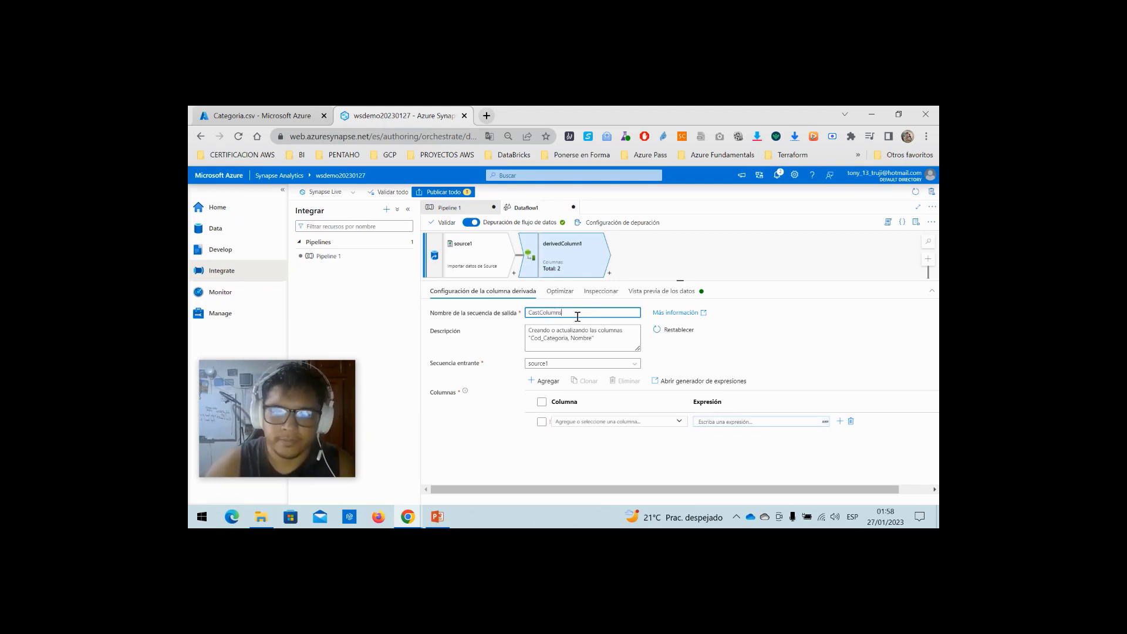
pyautogui.click(477, 258)
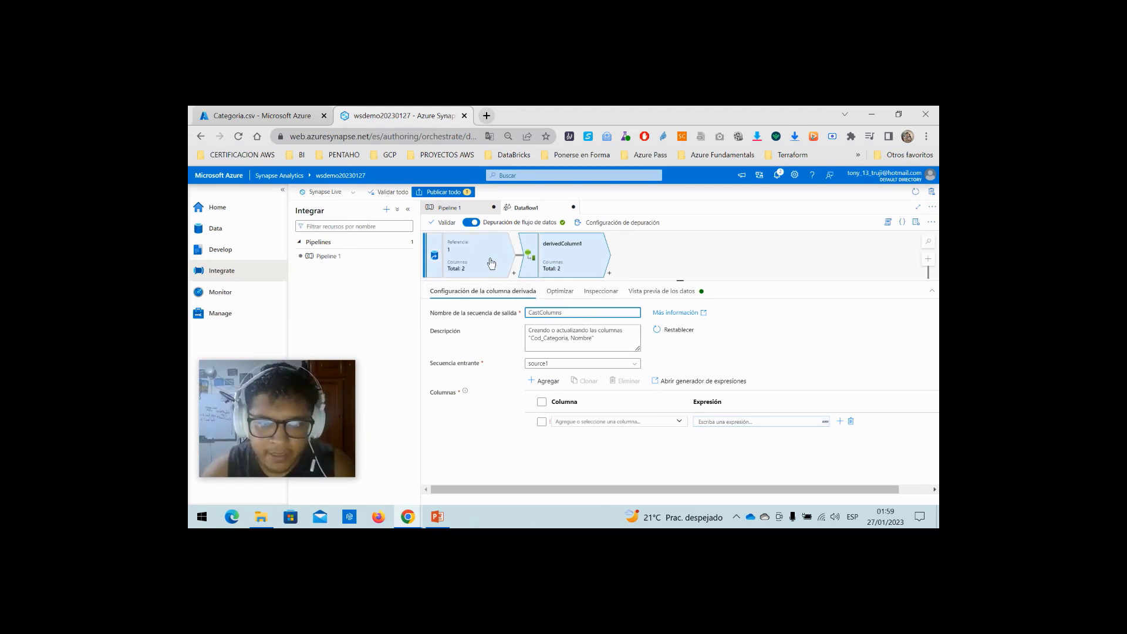
pyautogui.click(544, 237)
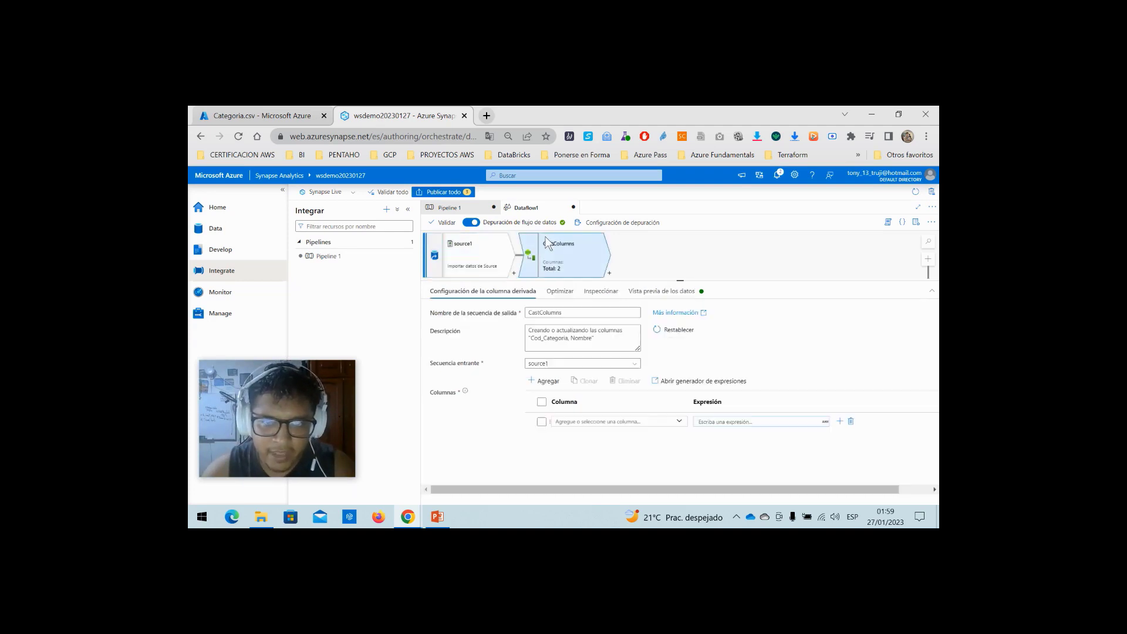
# - Set the Cod_Categoria column in CastColumns to the expression toInteger(Cod_Categoria) and save it
pyautogui.click(677, 421)
pyautogui.click(633, 438)
pyautogui.click(723, 422)
pyautogui.click(726, 431)
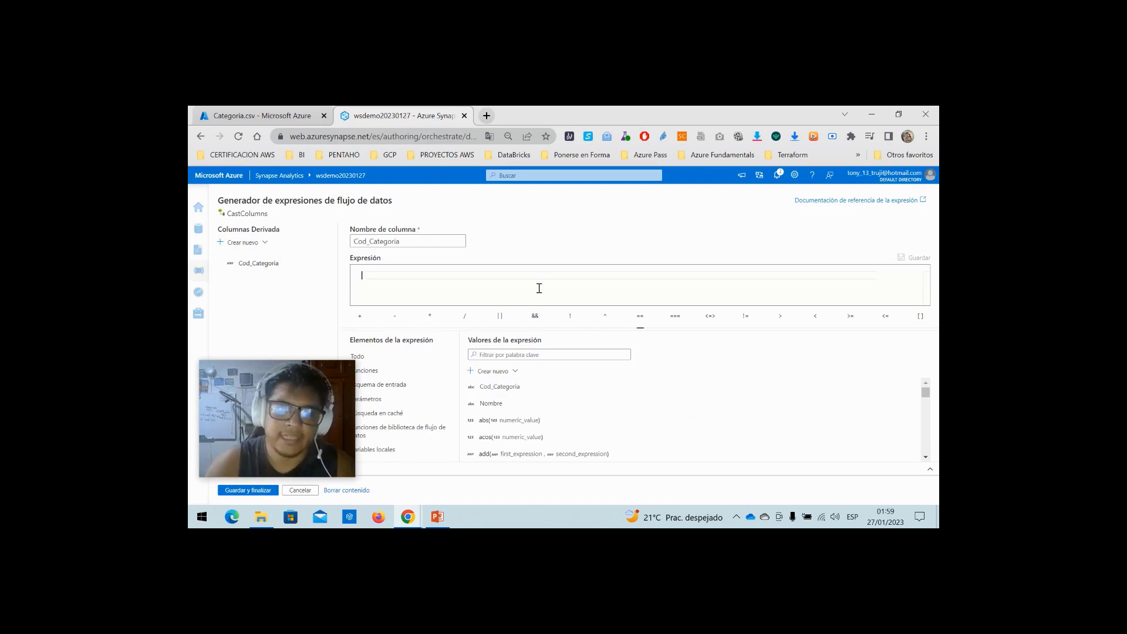
pyautogui.write('toInteger(value, format, locale)')
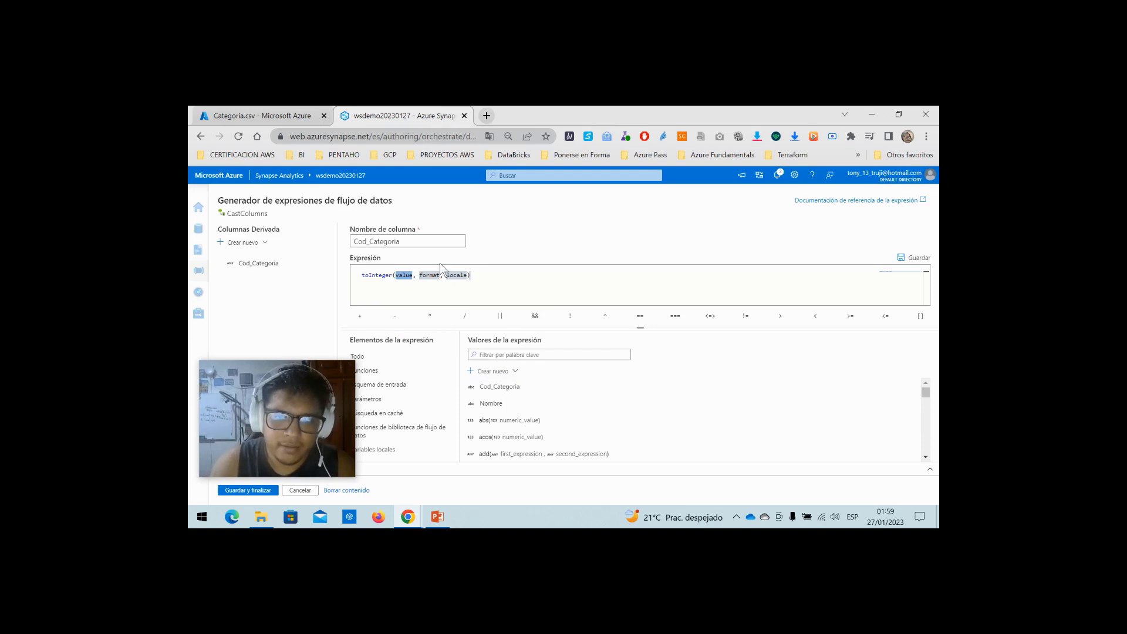
pyautogui.click(505, 387)
pyautogui.moveTo(496, 275); pyautogui.dragTo(440, 279)
pyautogui.press('BackSpace')
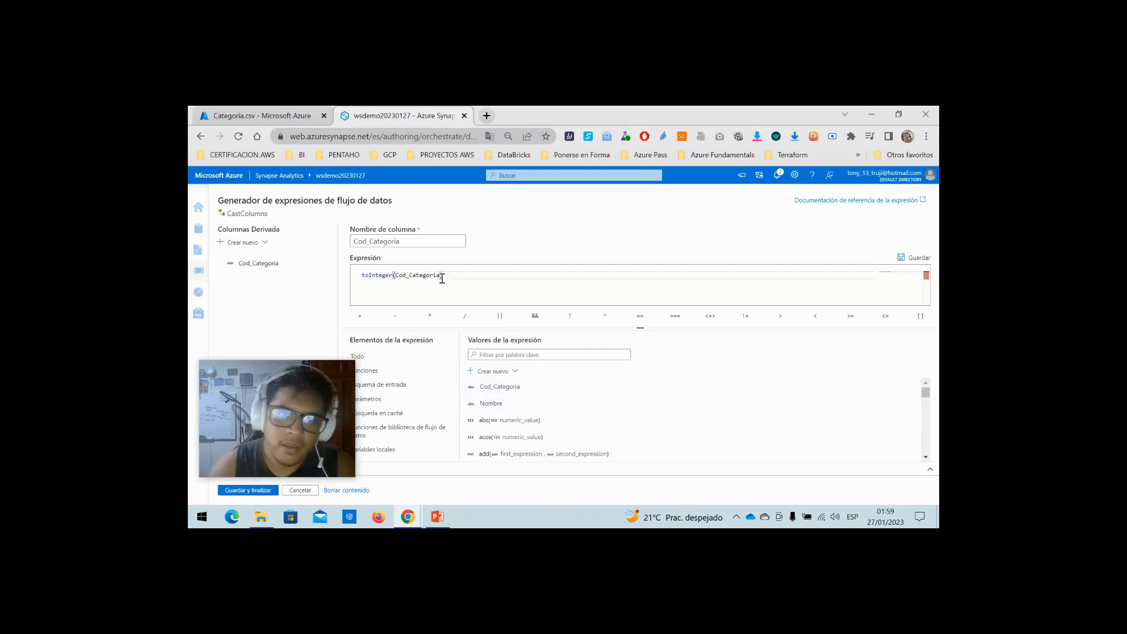
pyautogui.click(247, 491)
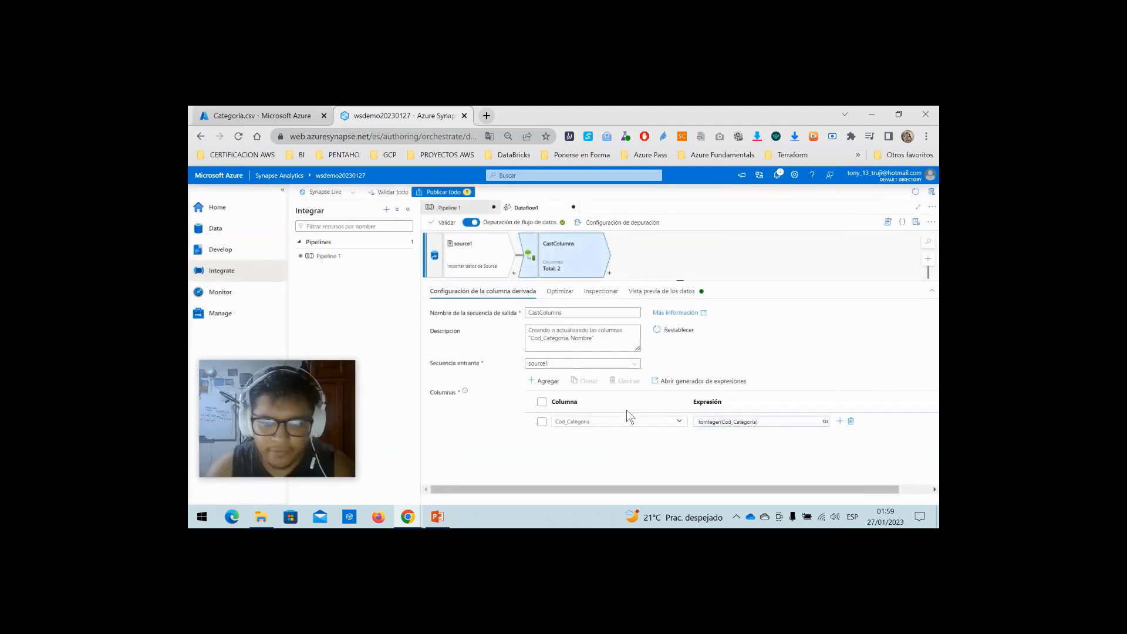
# - Preview the CastColumns data and compare the Cod_Categoria data type with that in source1
pyautogui.click(644, 297)
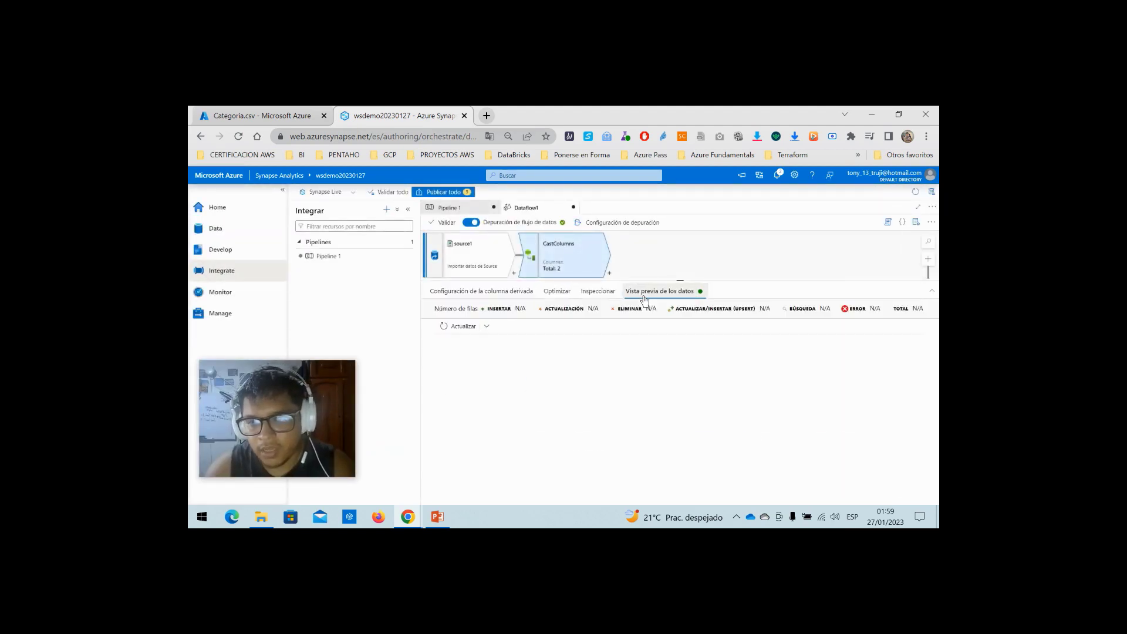
pyautogui.click(454, 329)
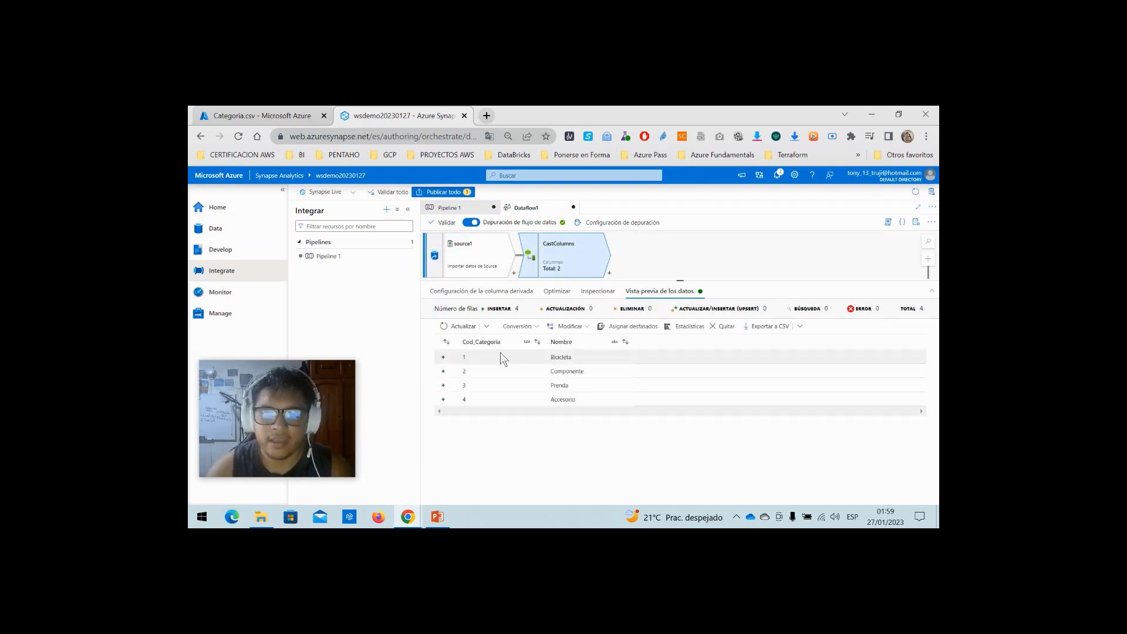
pyautogui.click(493, 270)
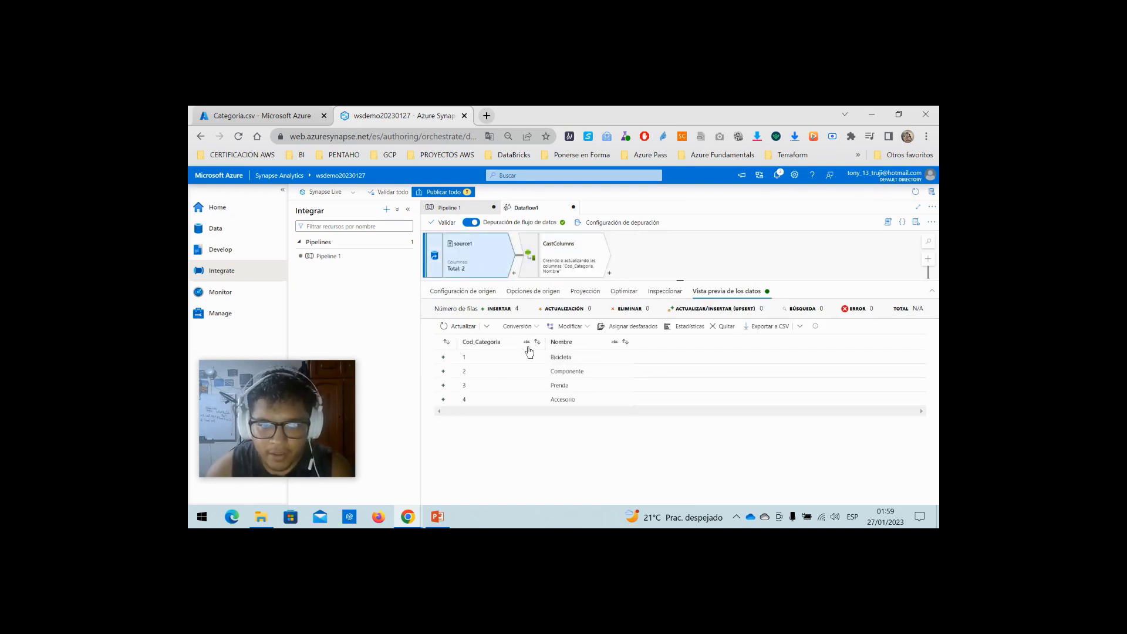
pyautogui.click(558, 268)
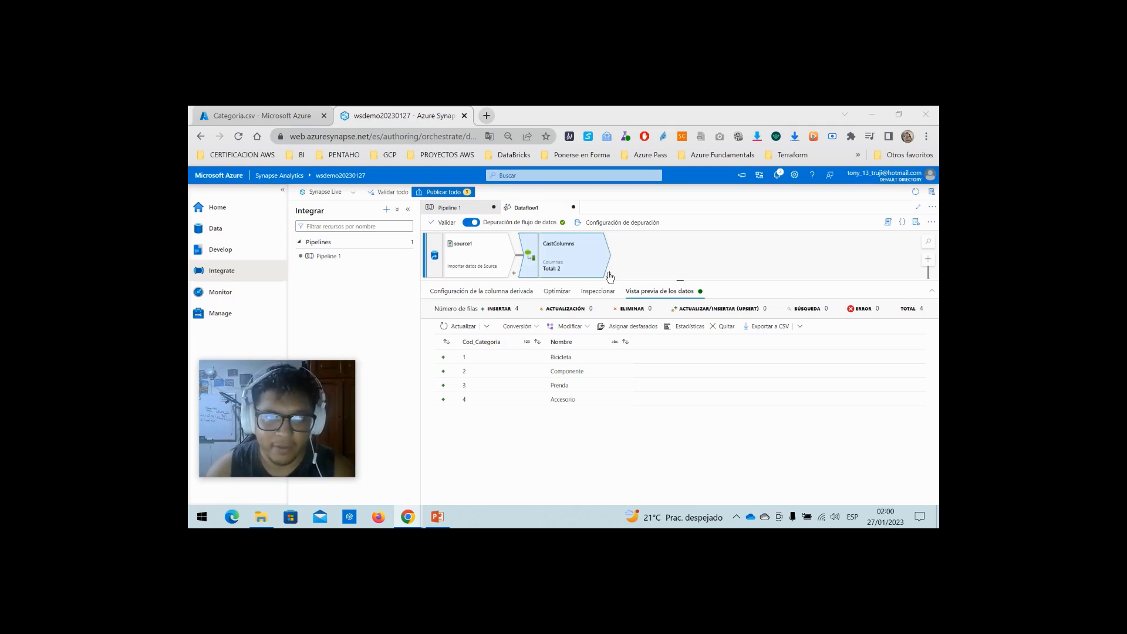
# - Switch to the Azure portal and open the clean container of storagedemo20230127
pyautogui.click(282, 115)
pyautogui.click(926, 210)
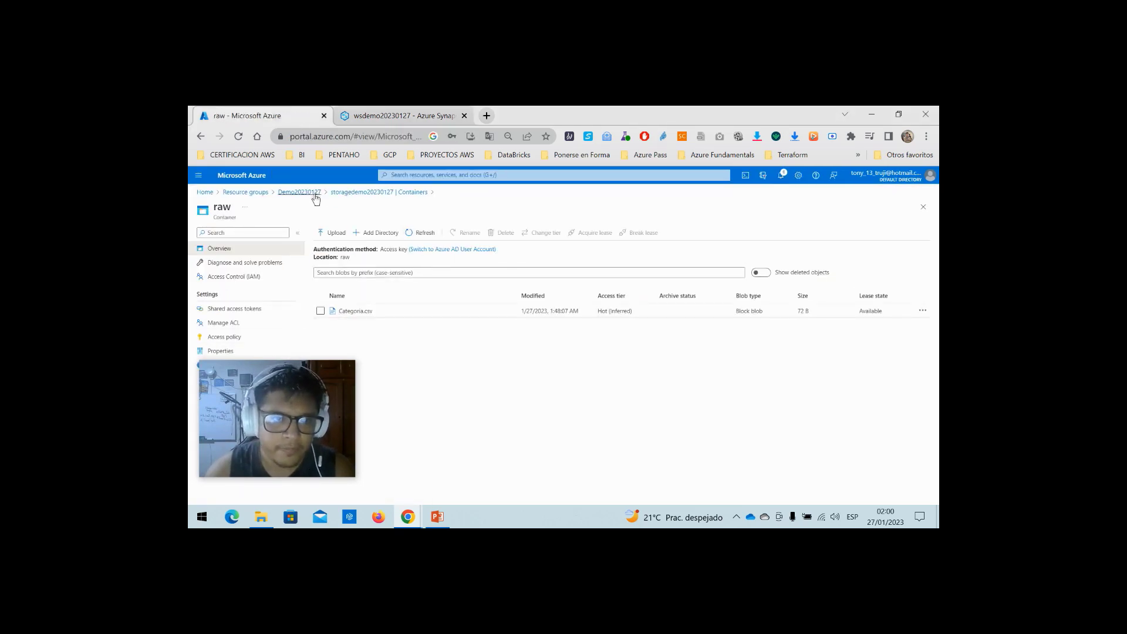
pyautogui.click(372, 192)
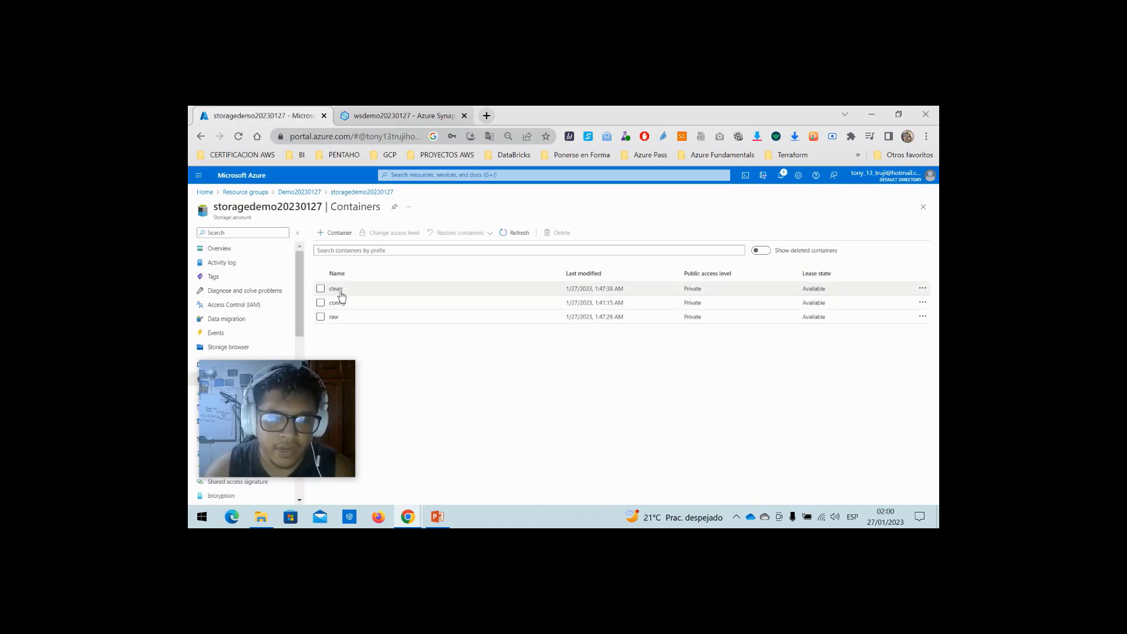
pyautogui.click(337, 289)
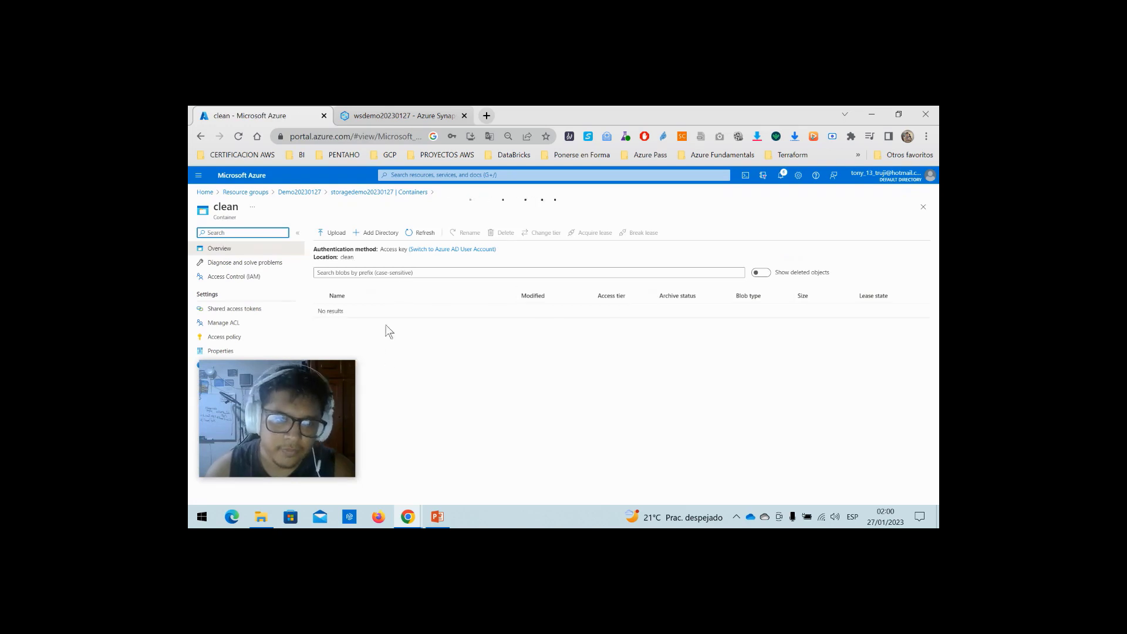
# - Switch to Synapse Studio and add a sink after the CastColumns transformation in Dataflow1
pyautogui.click(362, 114)
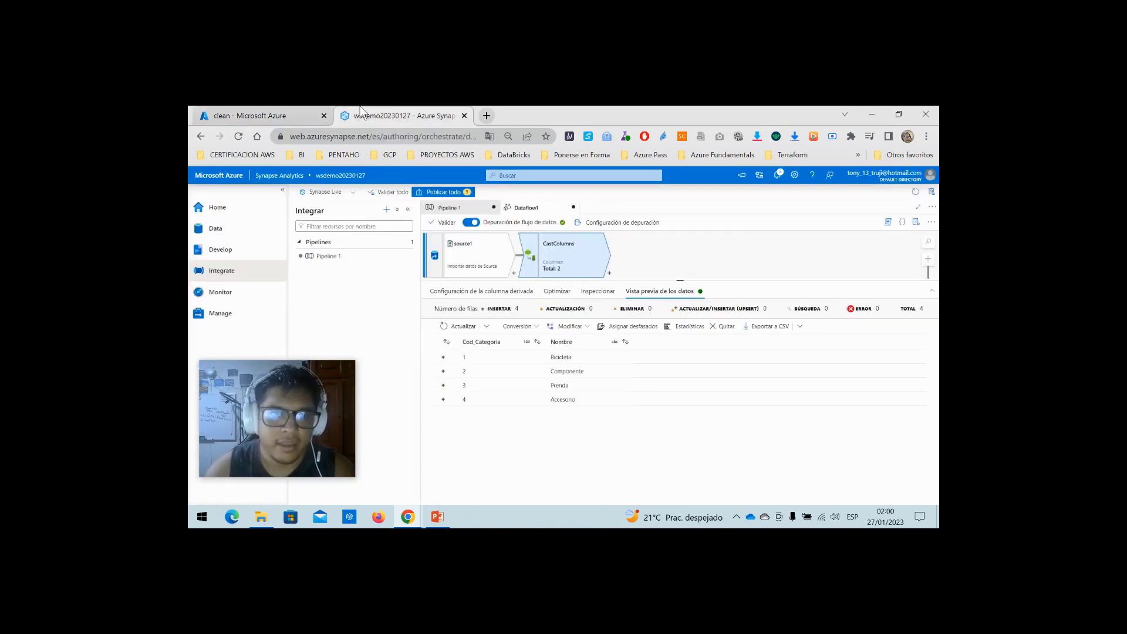
pyautogui.click(609, 273)
pyautogui.scroll(-5, 645, 411)
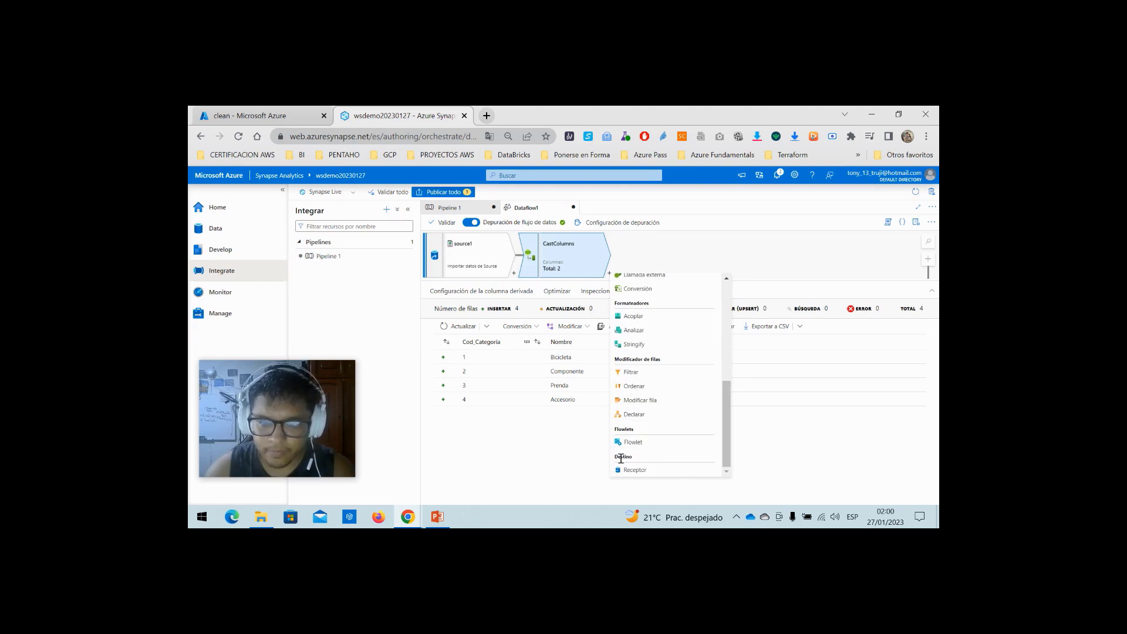
pyautogui.click(635, 469)
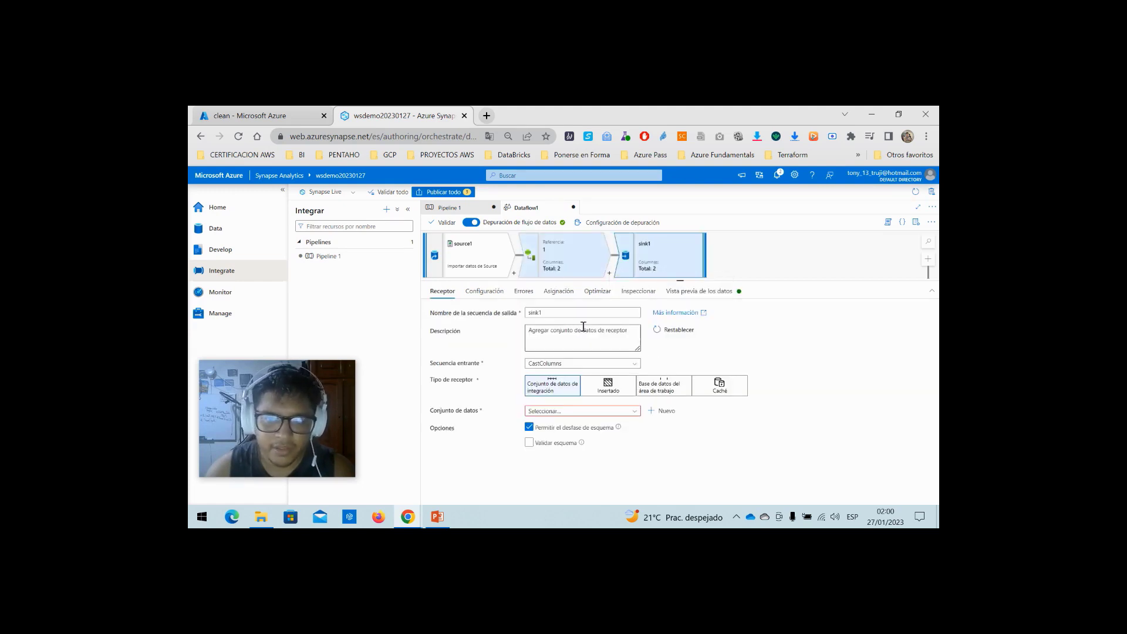
# - Start a new dataset for sink1 using Azure Data Lake Storage Gen2 as the data store and Parquet as the format
pyautogui.click(600, 413)
pyautogui.click(719, 456)
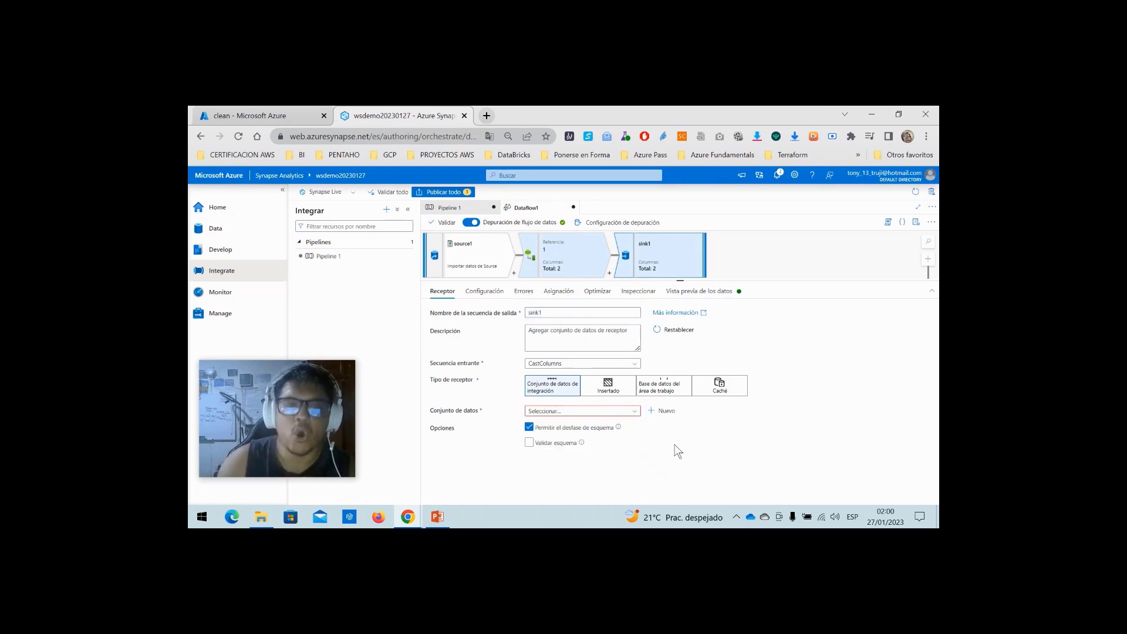
pyautogui.click(664, 413)
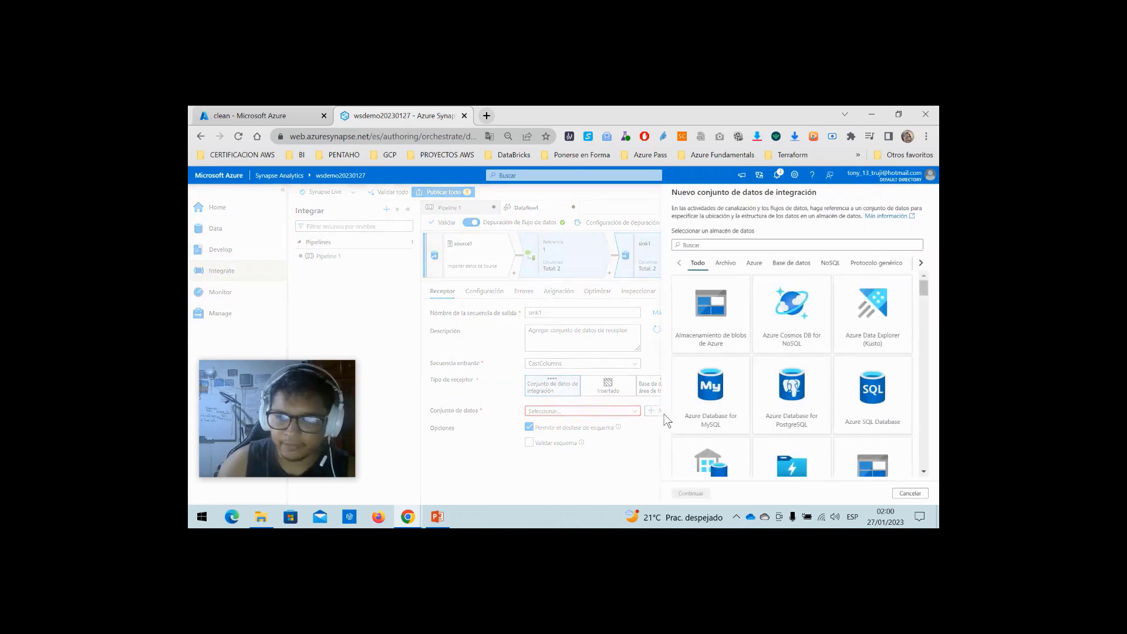
pyautogui.scroll(-2, 716, 446)
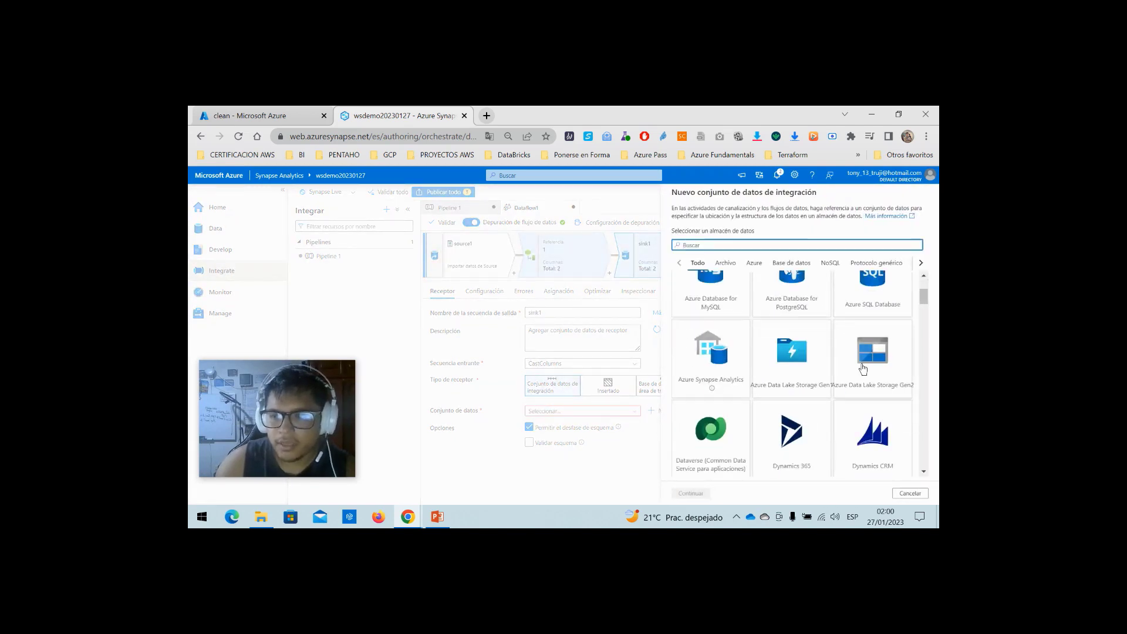
pyautogui.doubleClick(862, 369)
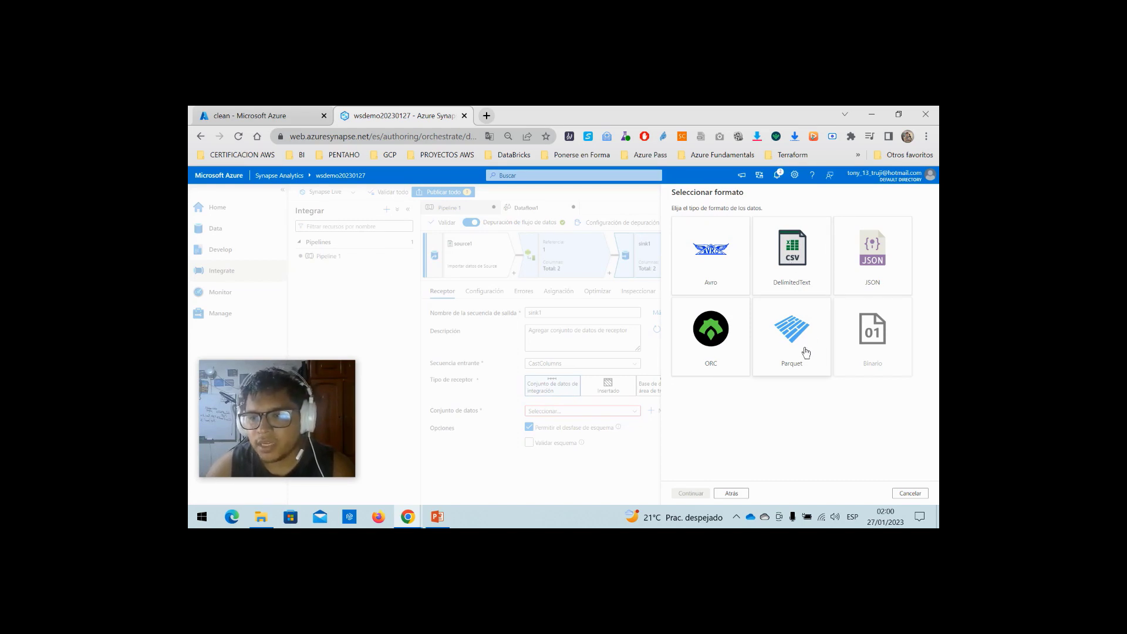
pyautogui.click(806, 374)
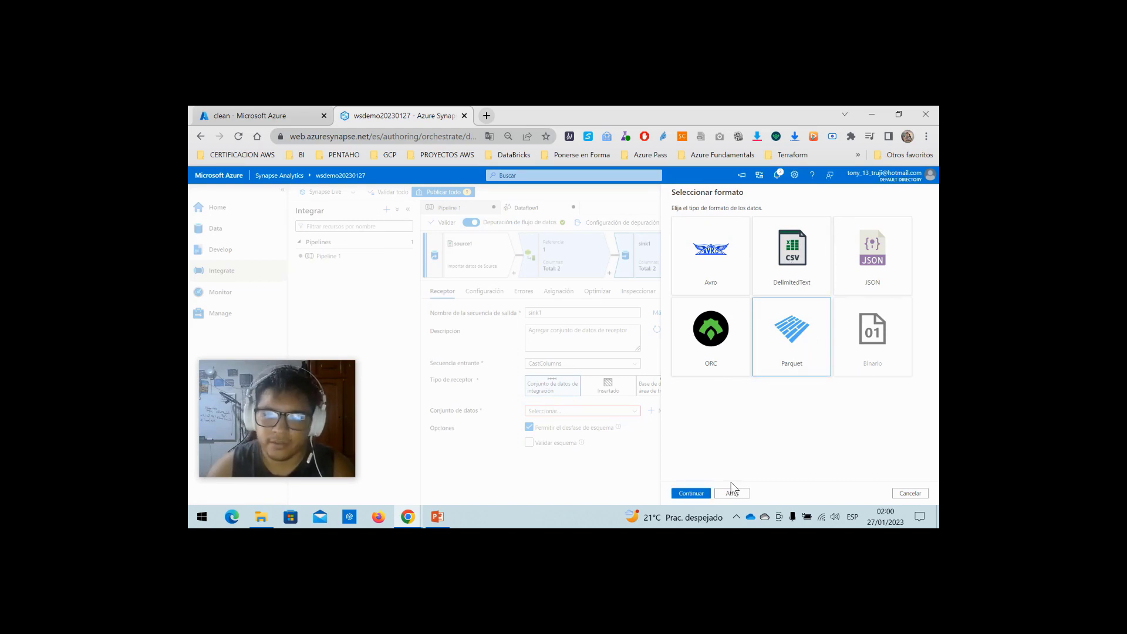
pyautogui.click(691, 493)
# - Create the Parquet dataset with the linked service AzureDataLakeStorageConexion and the clean container as its file path
pyautogui.click(689, 249)
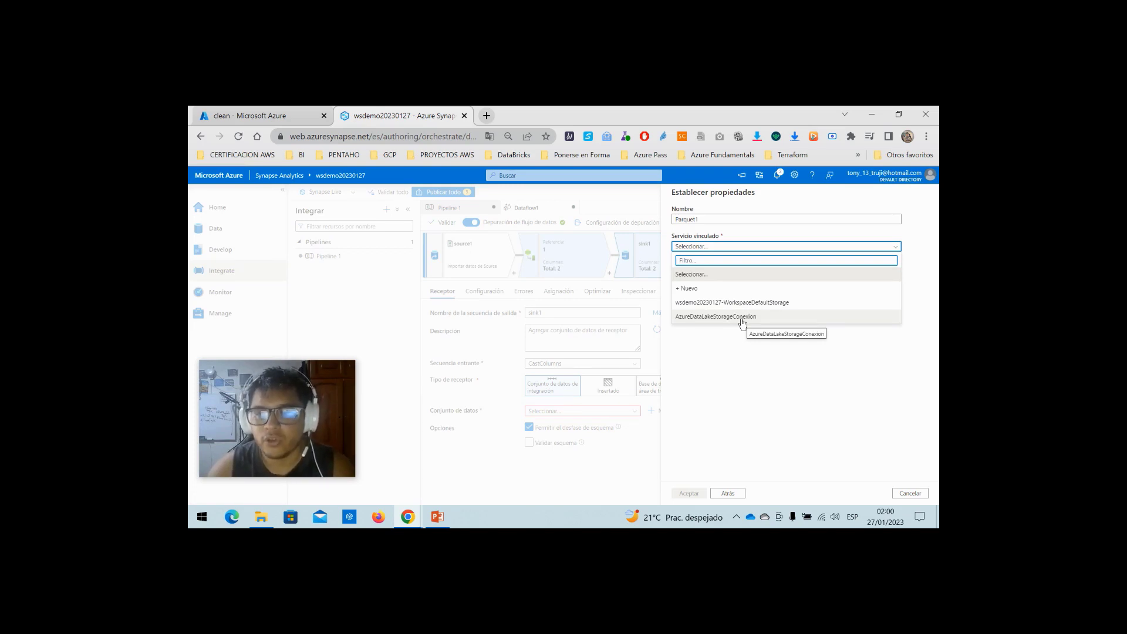
pyautogui.click(722, 319)
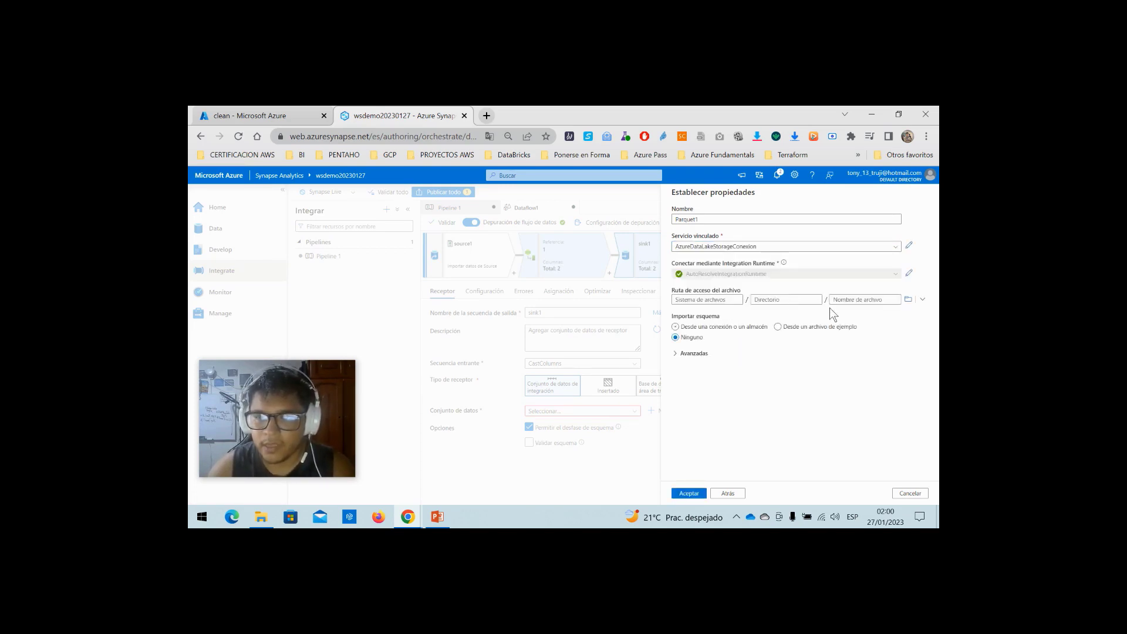
pyautogui.click(908, 299)
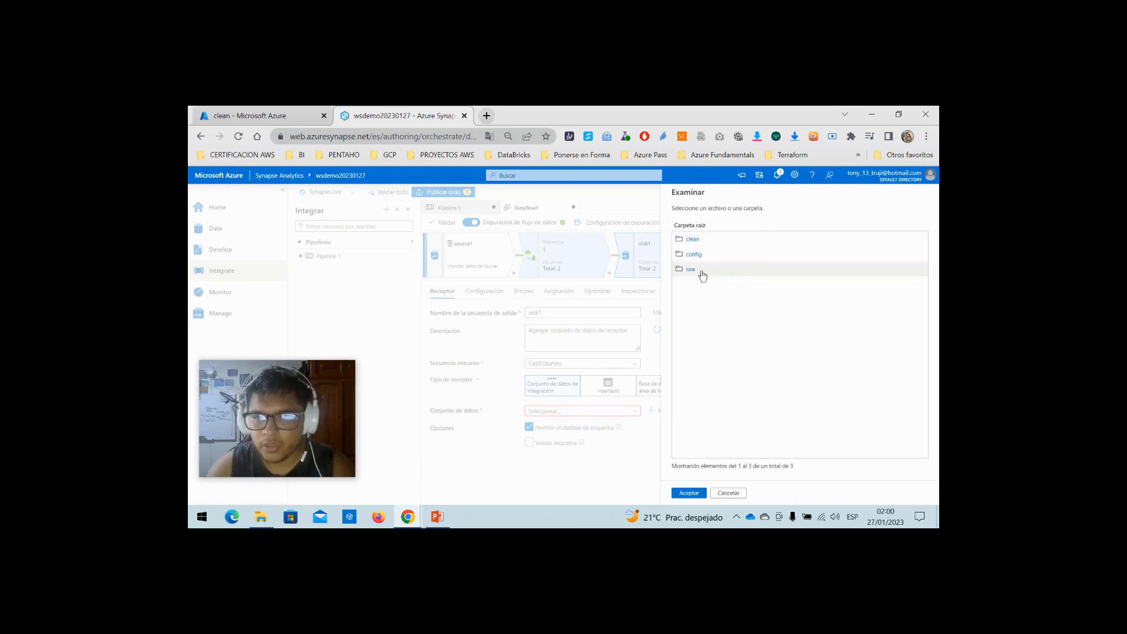
pyautogui.click(693, 240)
pyautogui.click(697, 492)
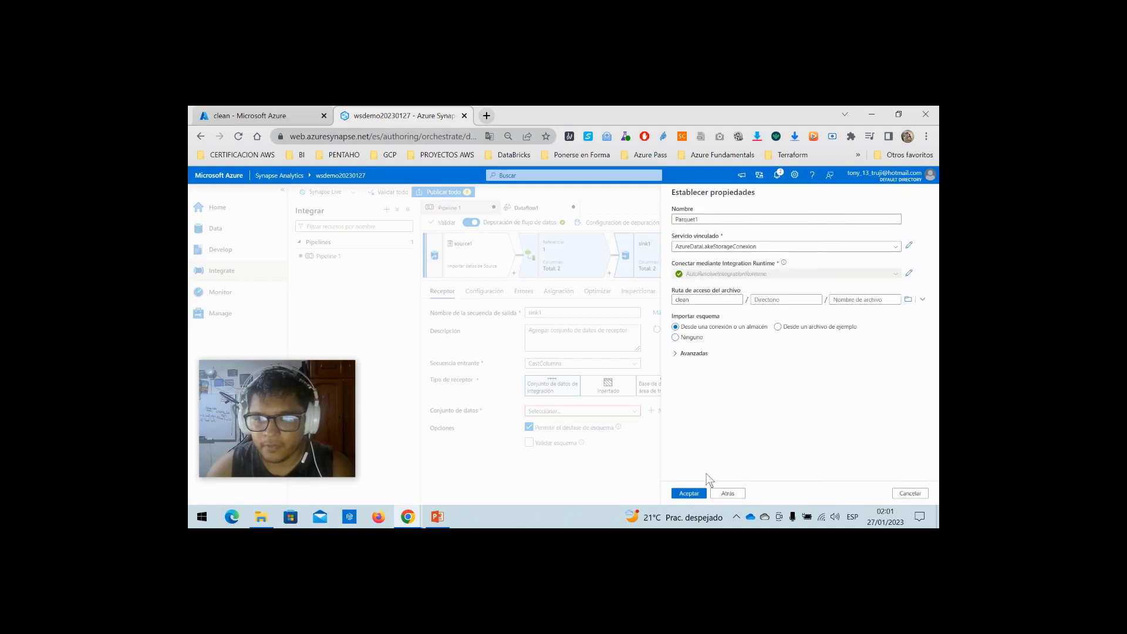
pyautogui.click(699, 495)
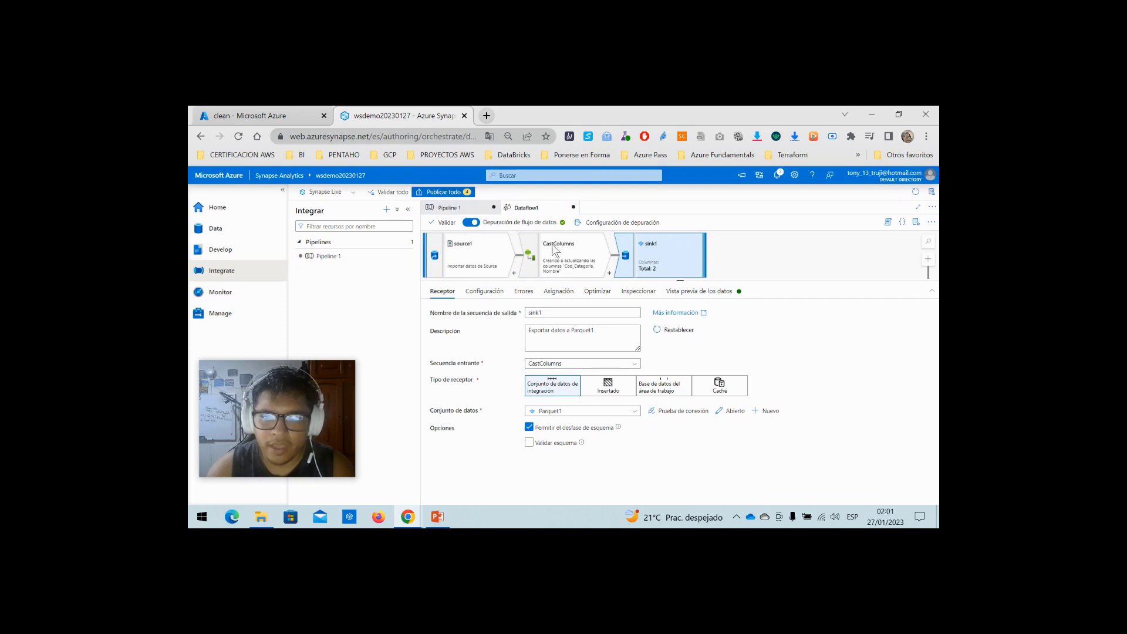
# - Load the data preview of sink1 and compare it with the CastColumns preview
pyautogui.click(705, 293)
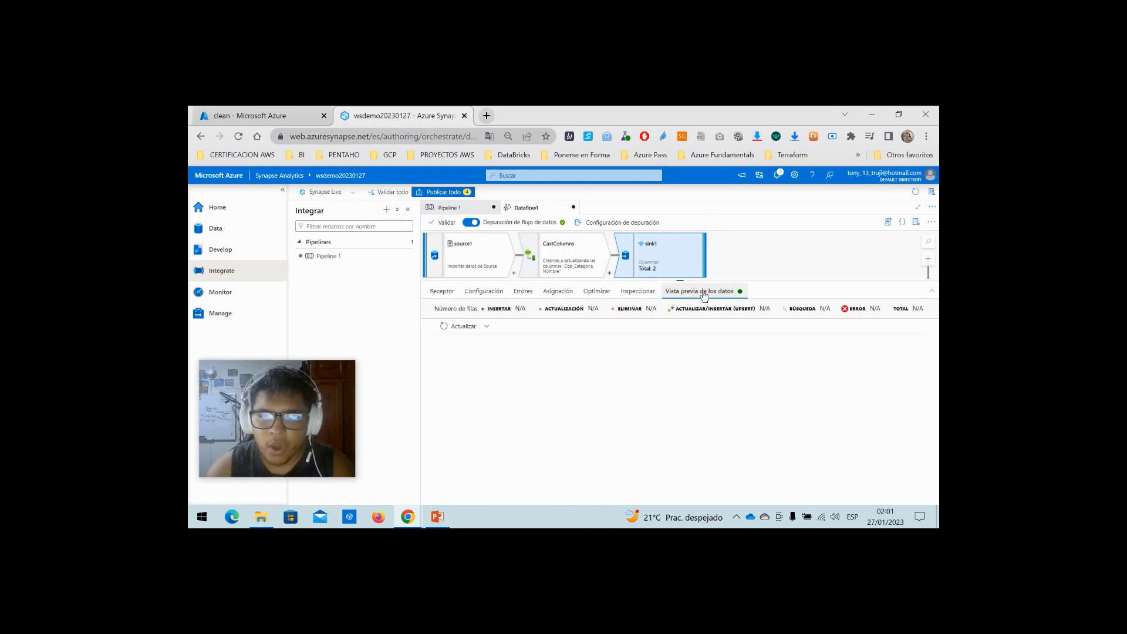
pyautogui.click(463, 327)
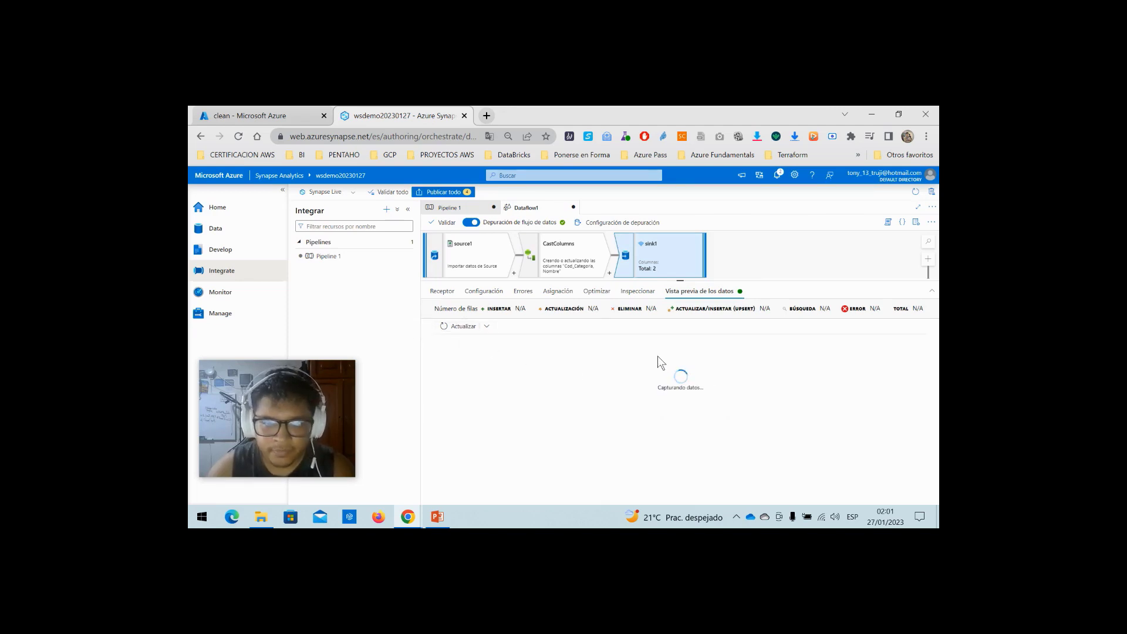
pyautogui.click(552, 259)
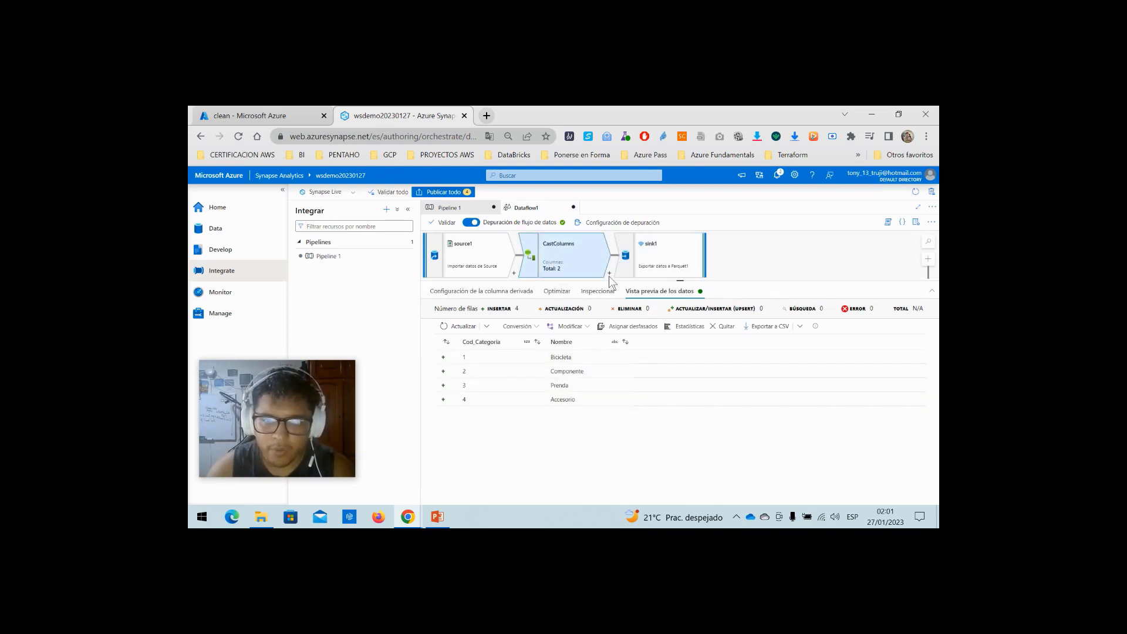
pyautogui.click(667, 252)
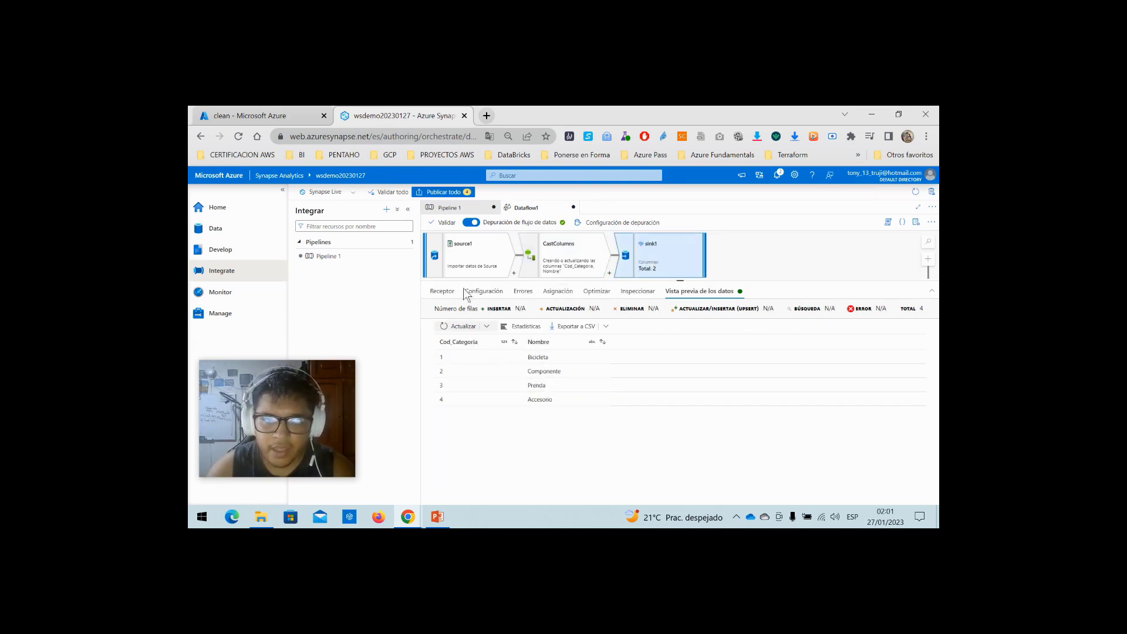
pyautogui.click(443, 227)
pyautogui.click(716, 428)
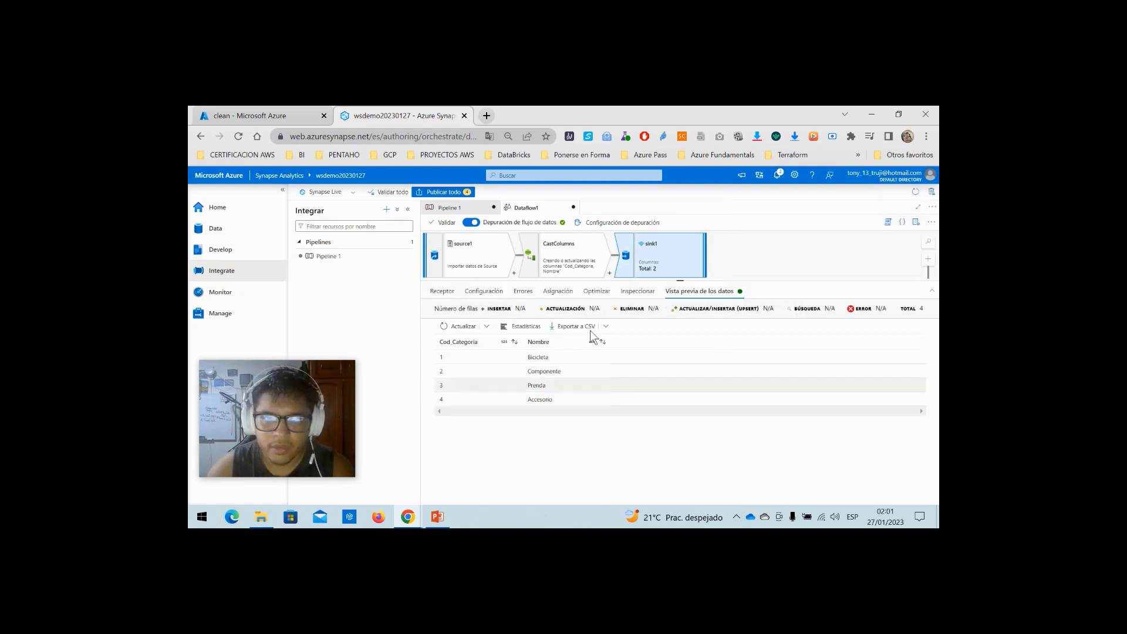
# - Check the clean container's contents in the Azure portal, return to Pipeline 1, run it in debug mode and refresh its output
pyautogui.click(464, 212)
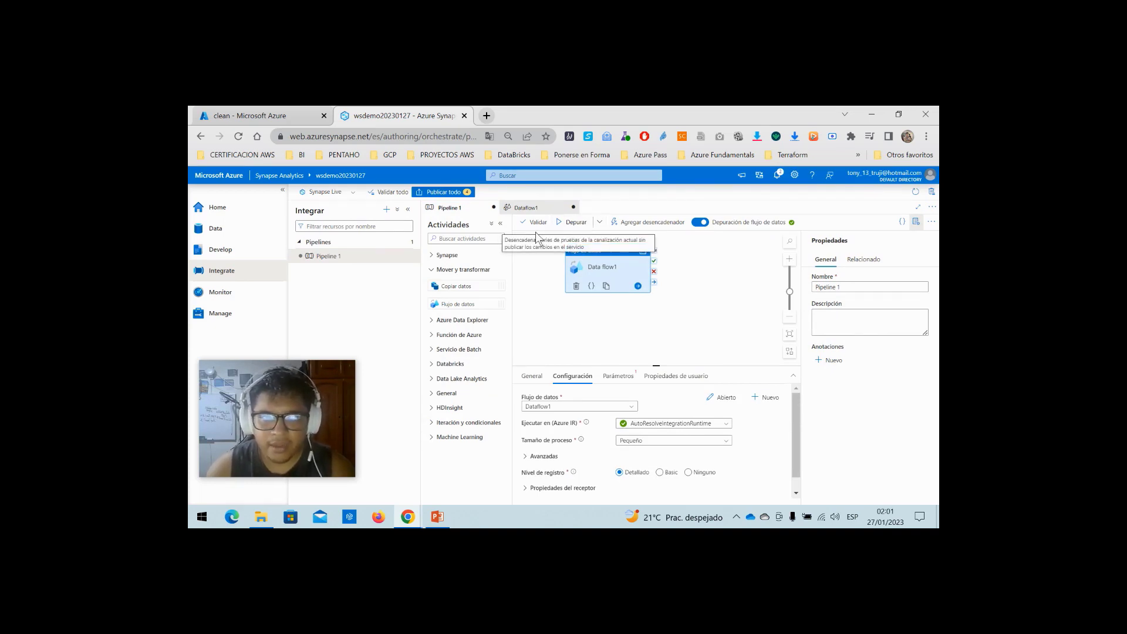
pyautogui.click(287, 115)
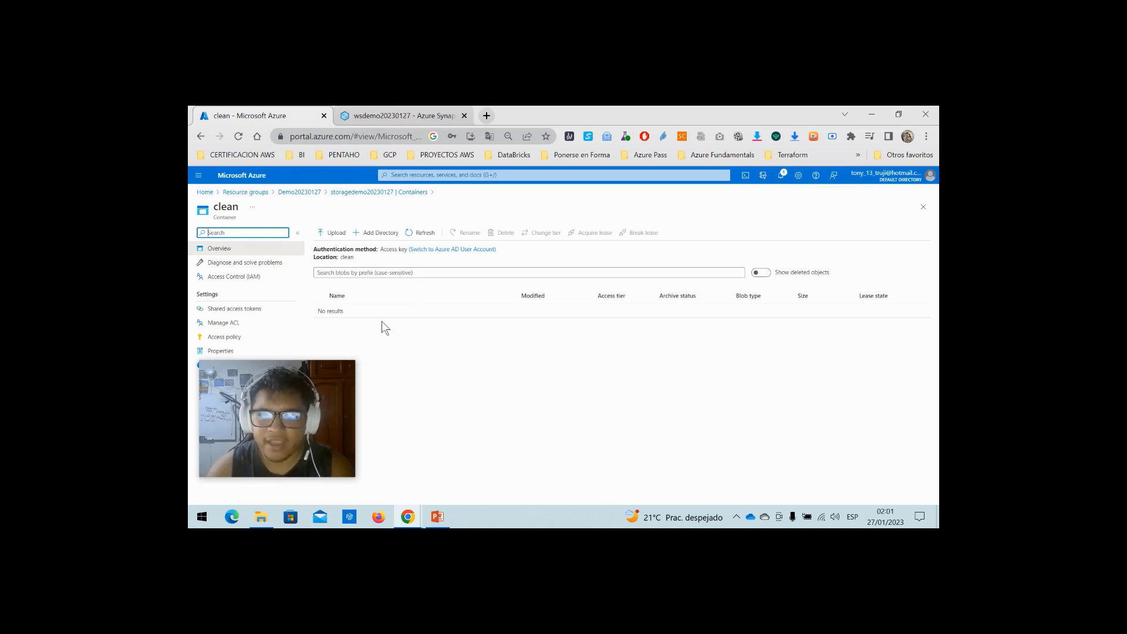
pyautogui.click(373, 109)
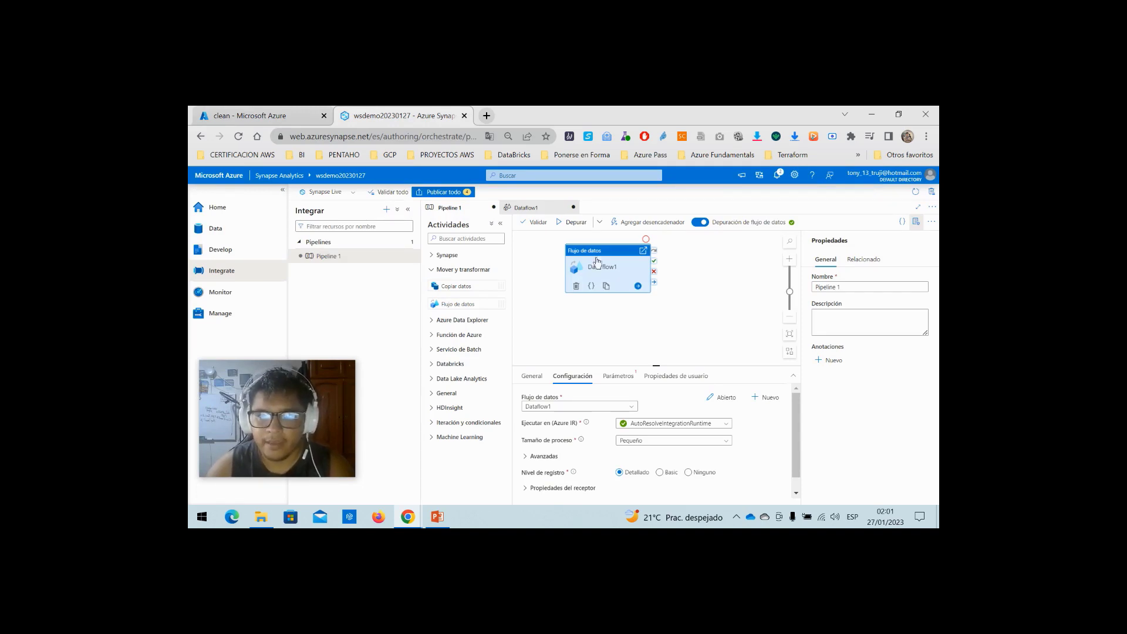
pyautogui.click(570, 226)
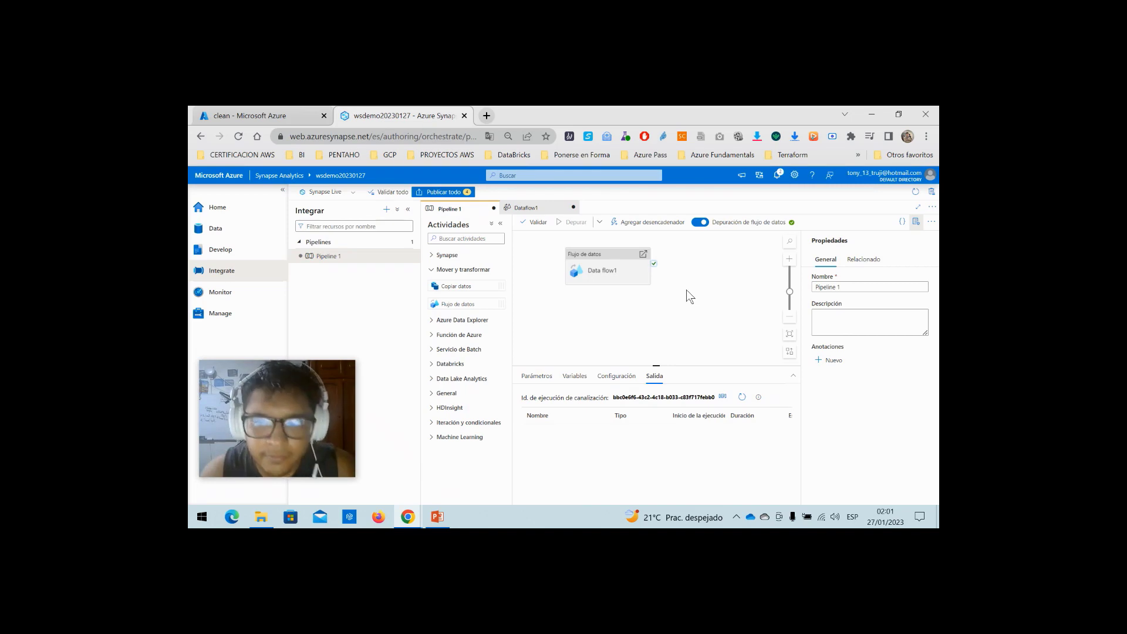
pyautogui.click(742, 396)
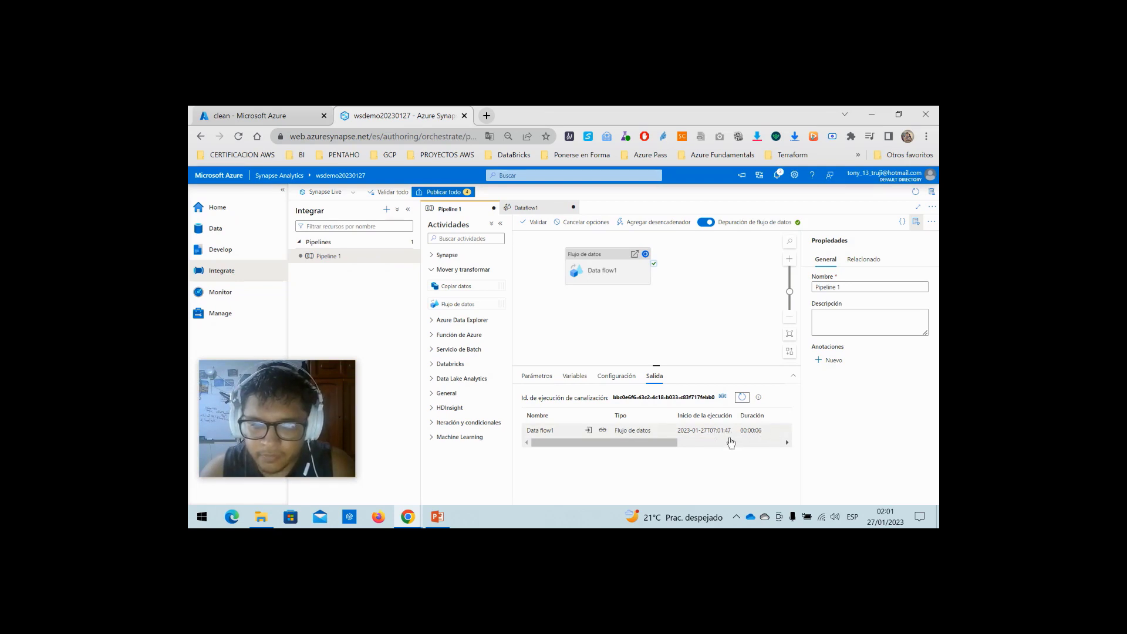
# - Open the run details of the Data flow1 activity and refresh them to check the status and diagnostics of sink1
pyautogui.click(600, 432)
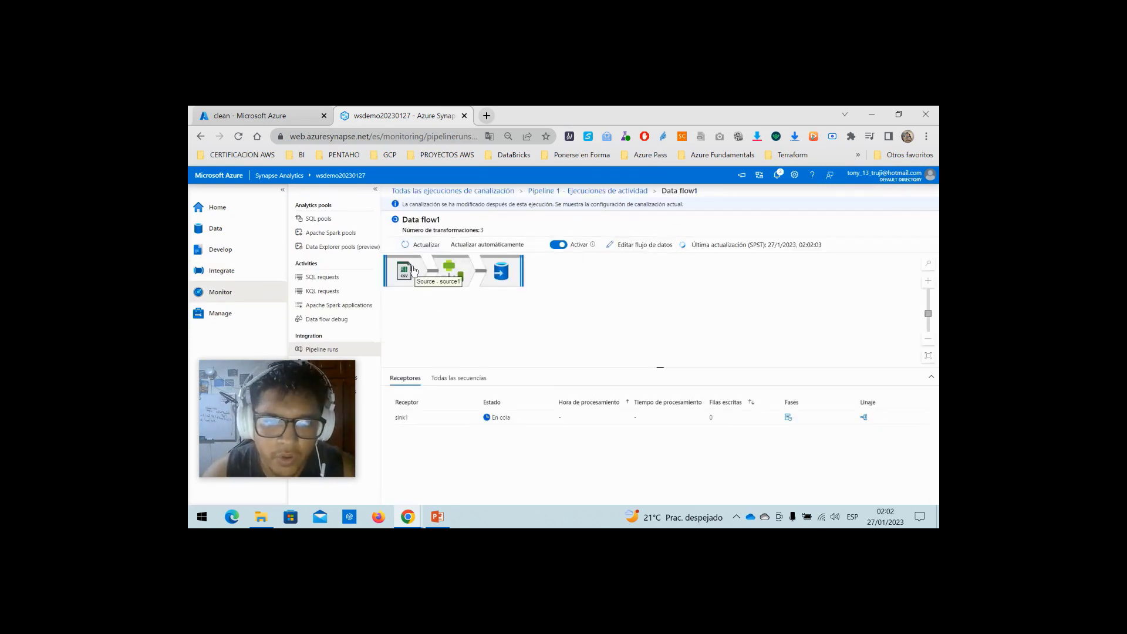
pyautogui.click(414, 270)
pyautogui.click(439, 279)
pyautogui.click(475, 282)
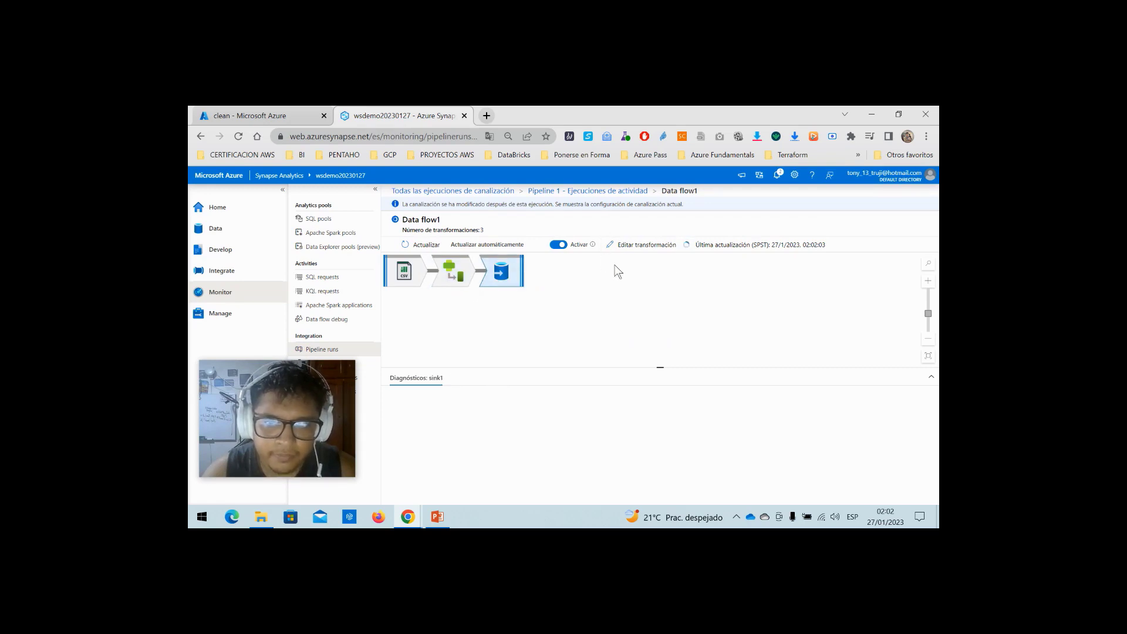
pyautogui.click(423, 244)
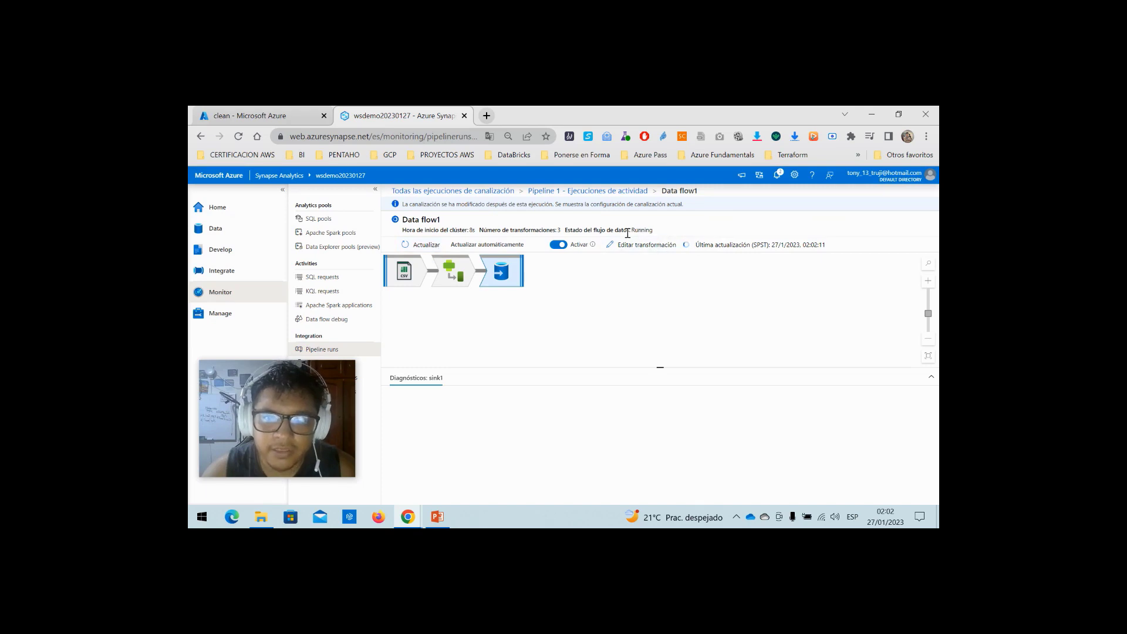
pyautogui.click(427, 245)
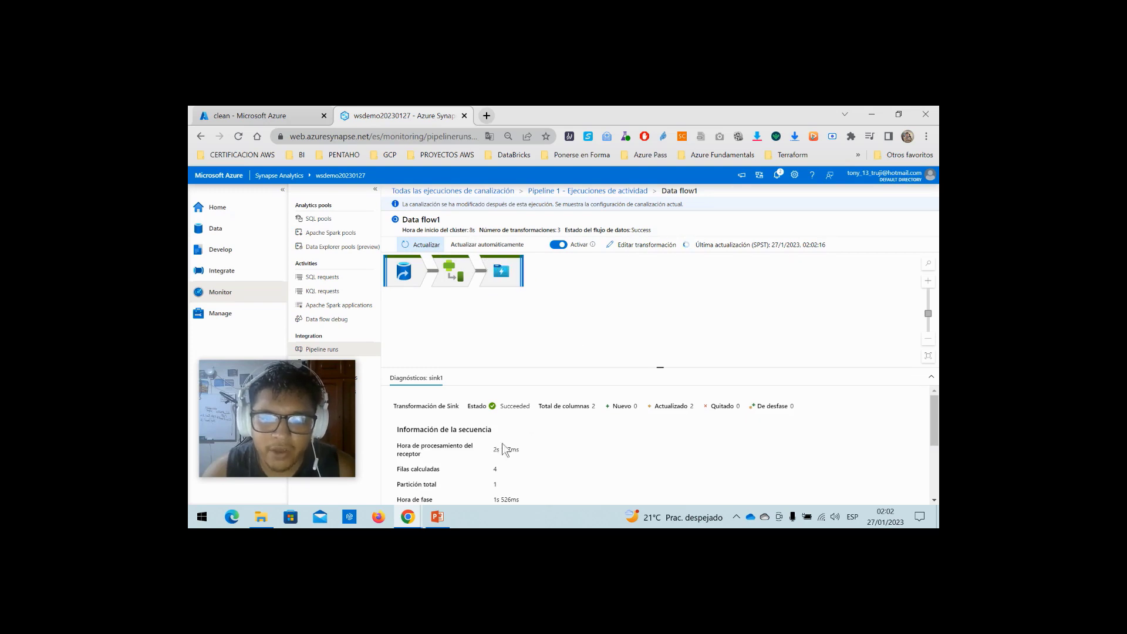
# - Return to the Pipeline 1 editor and refresh the debug run output to check the status of Data flow1
pyautogui.click(584, 191)
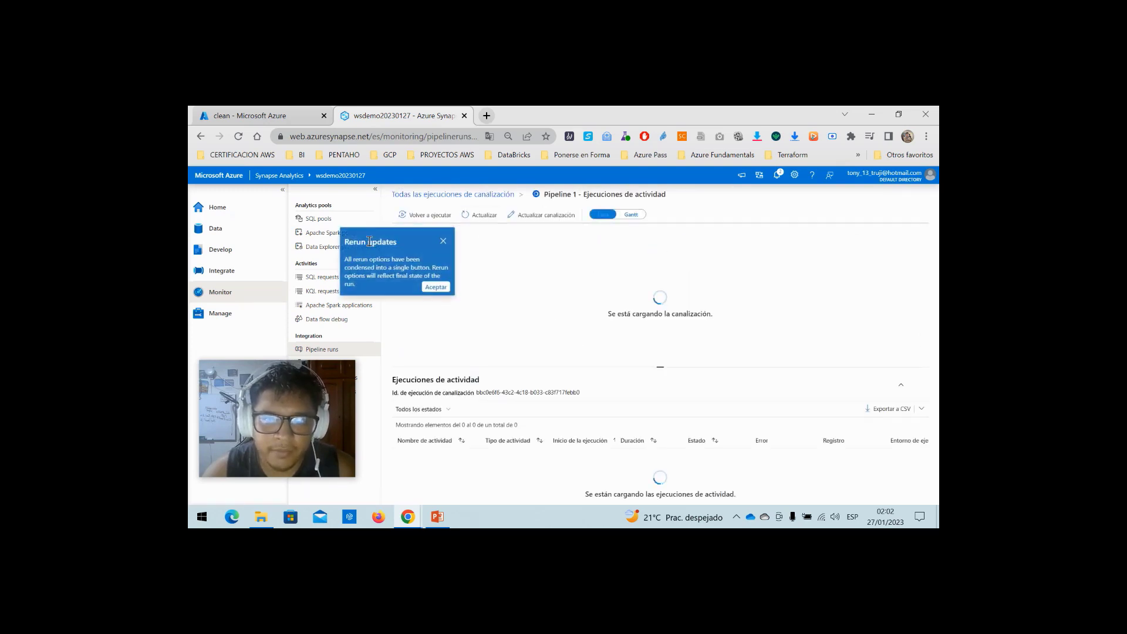
pyautogui.click(249, 233)
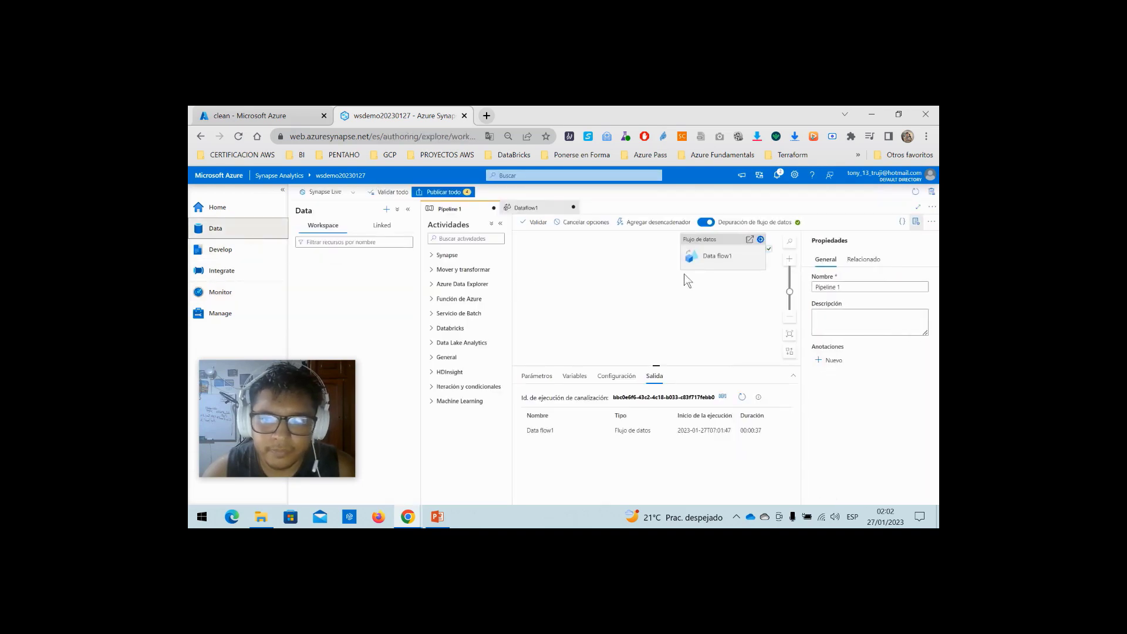
pyautogui.click(741, 397)
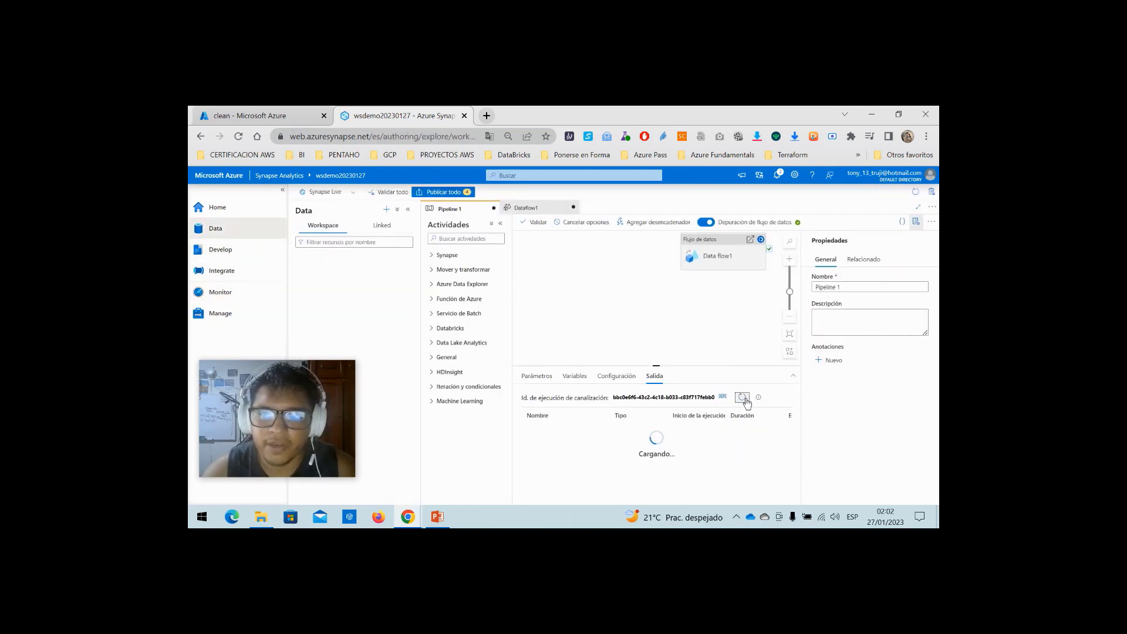
pyautogui.click(742, 397)
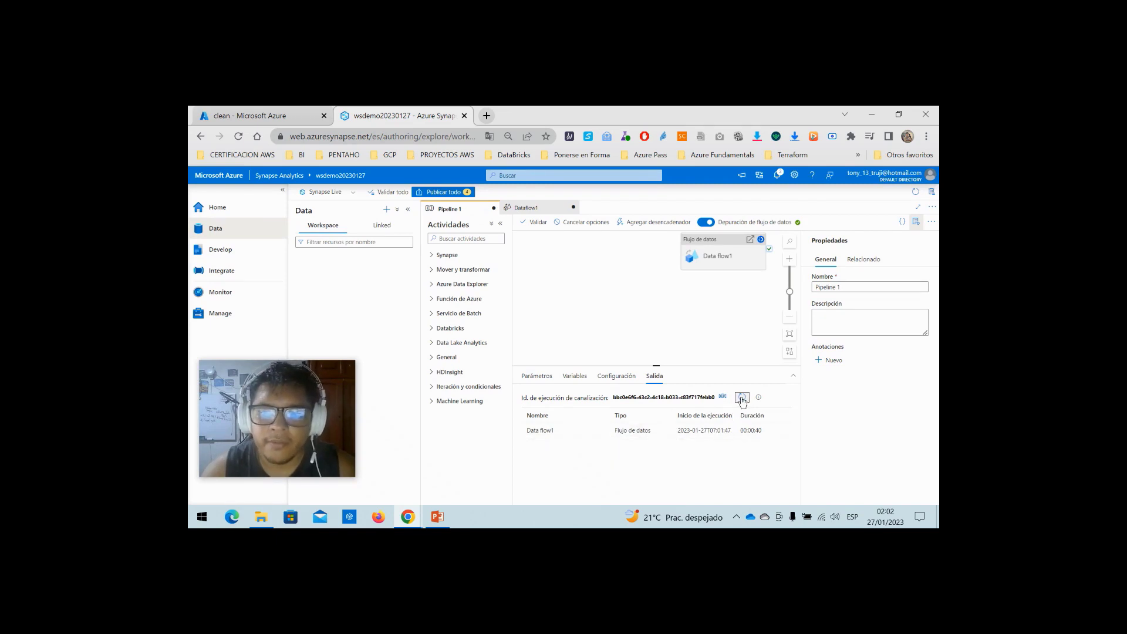
# - Refresh the clean container in the Azure portal, widen the Name column and bring up the available actions for the Parquet file
pyautogui.click(296, 115)
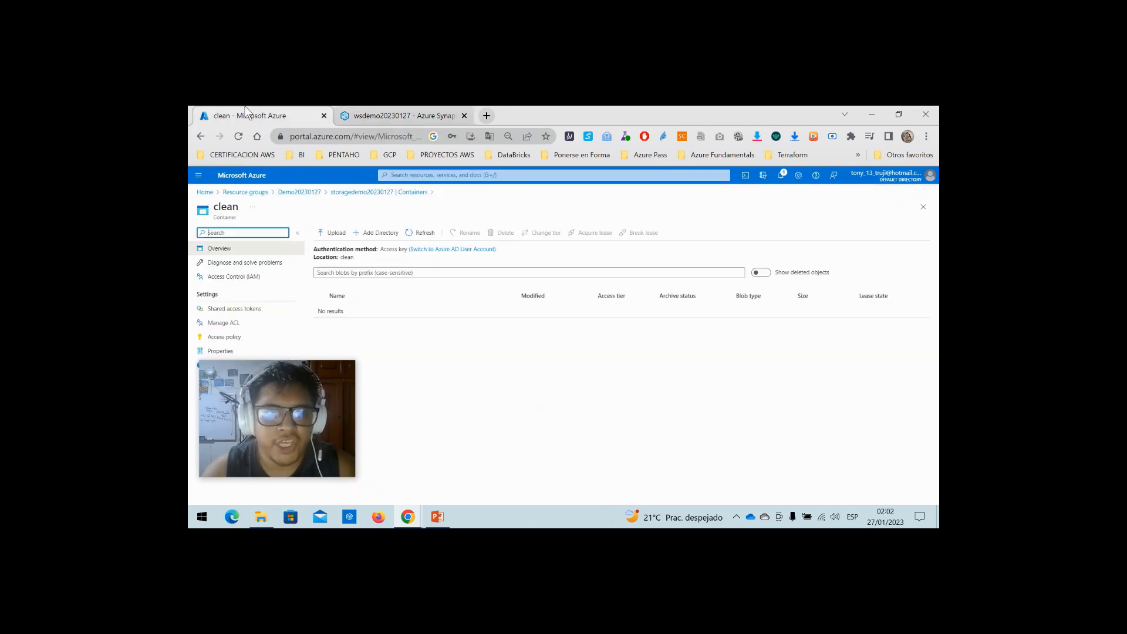
pyautogui.click(418, 235)
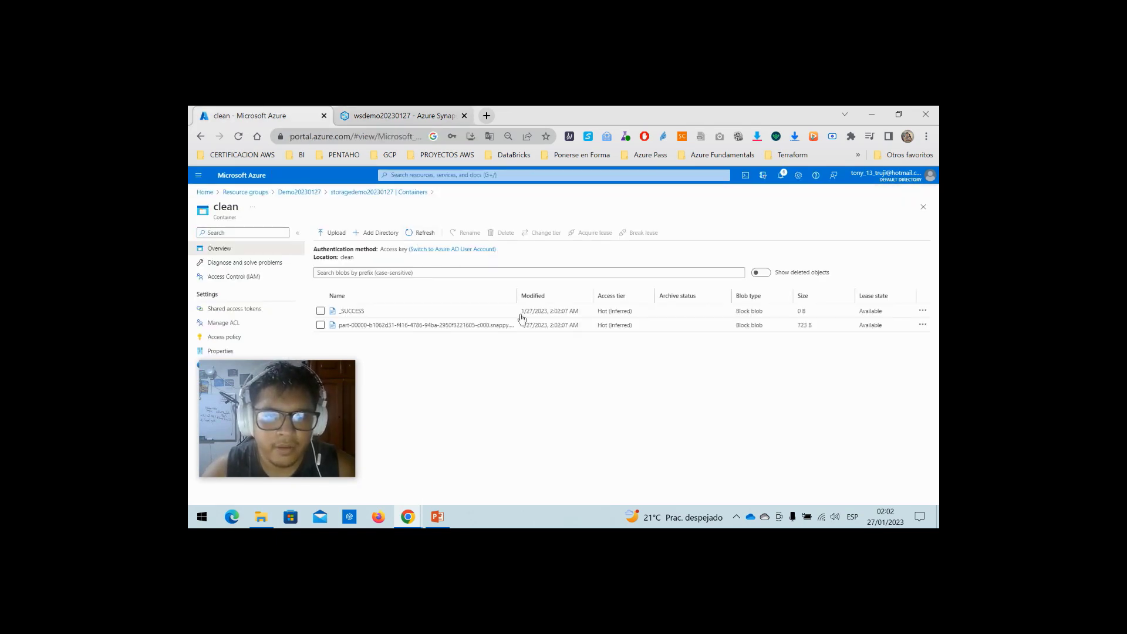
pyautogui.moveTo(515, 289); pyautogui.dragTo(611, 293)
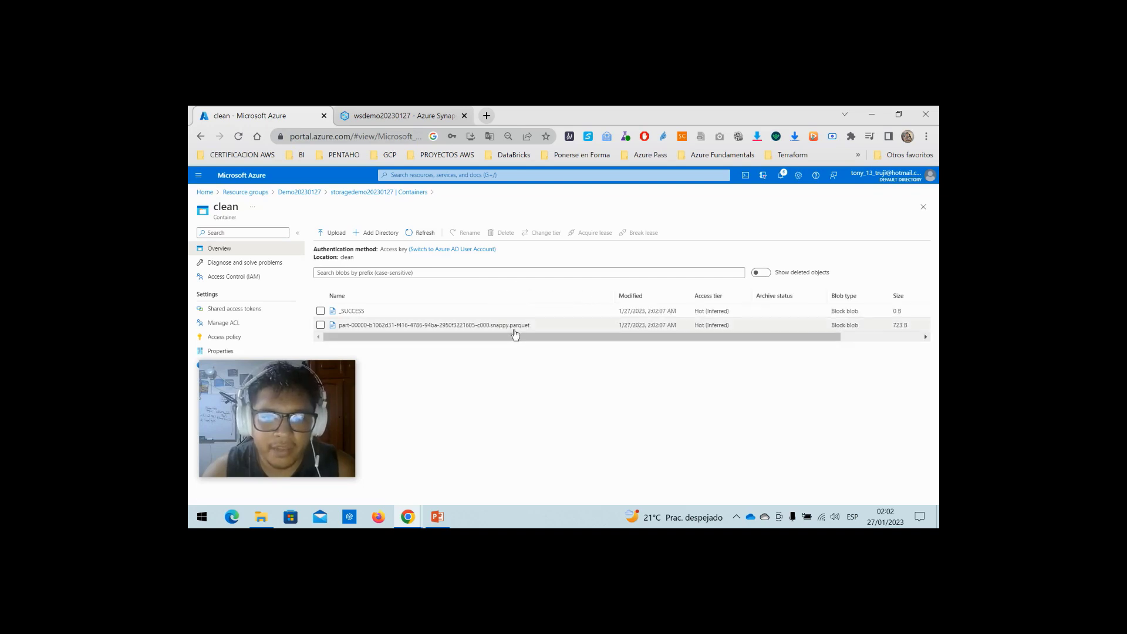
pyautogui.rightClick(485, 326)
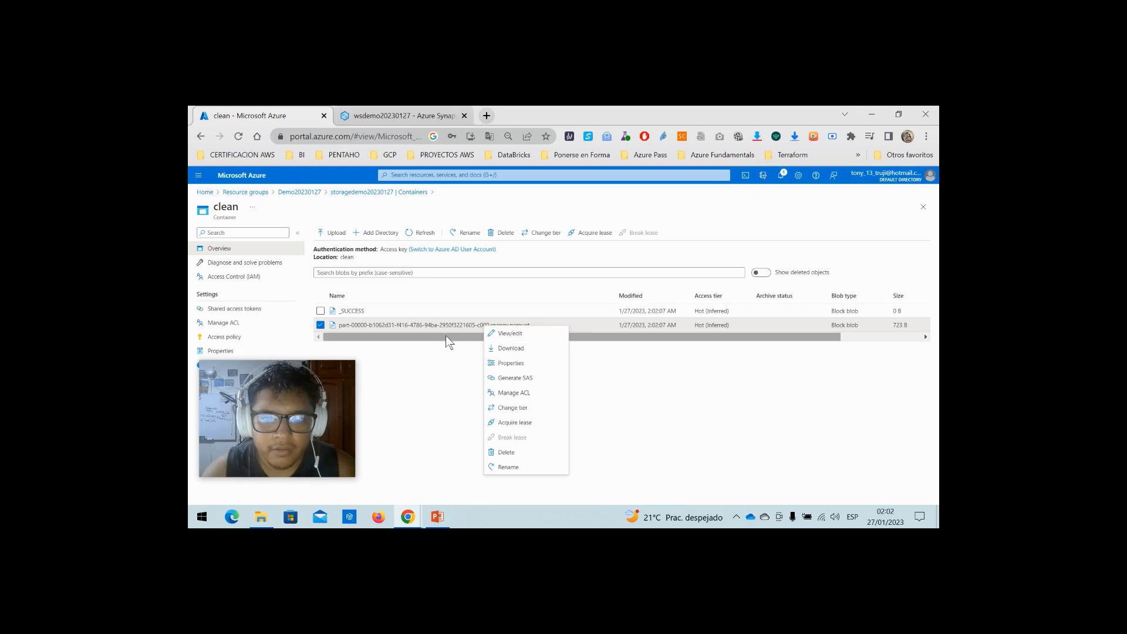
# - Return to Synapse Studio and browse the linked Azure Data Lake Storage Gen2 account to the contents of the clean container
pyautogui.click(368, 113)
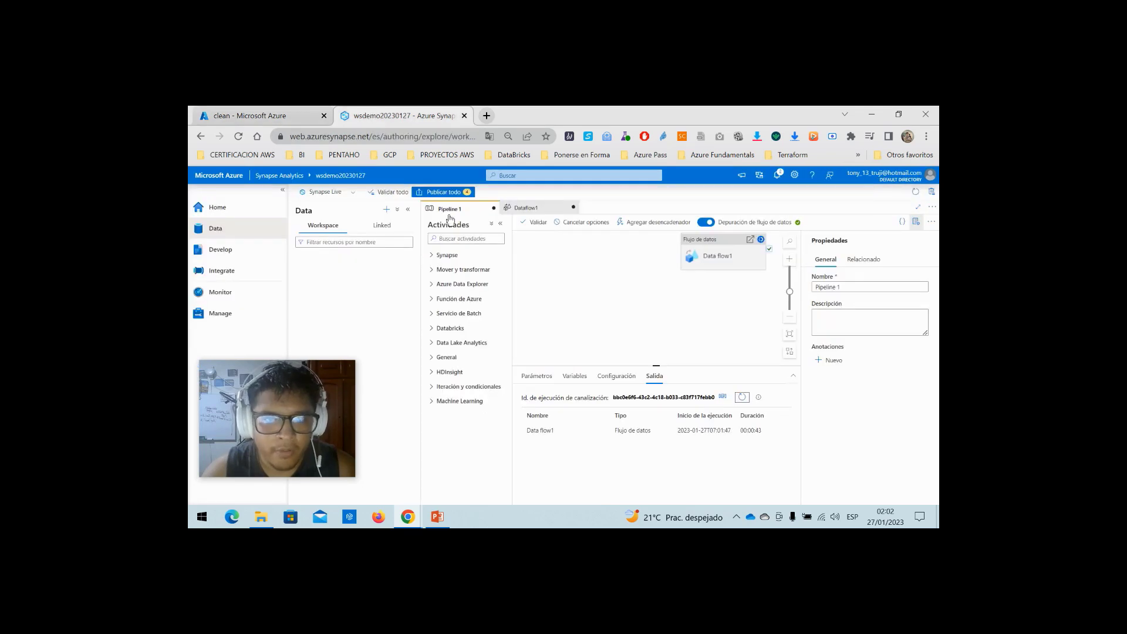
pyautogui.click(378, 231)
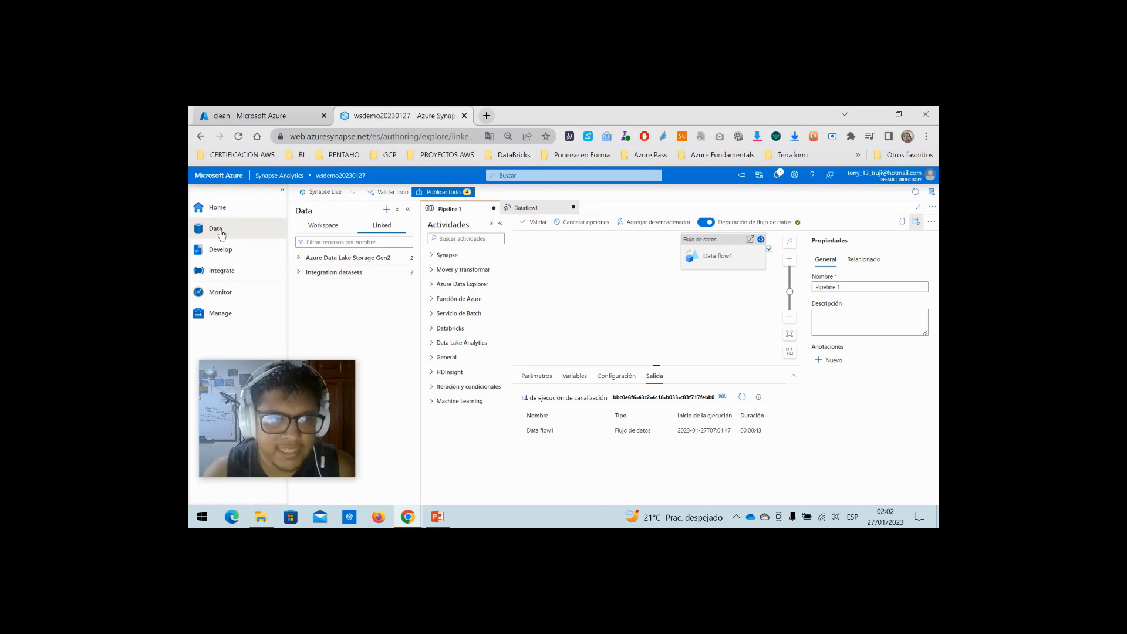
pyautogui.click(361, 259)
pyautogui.click(301, 273)
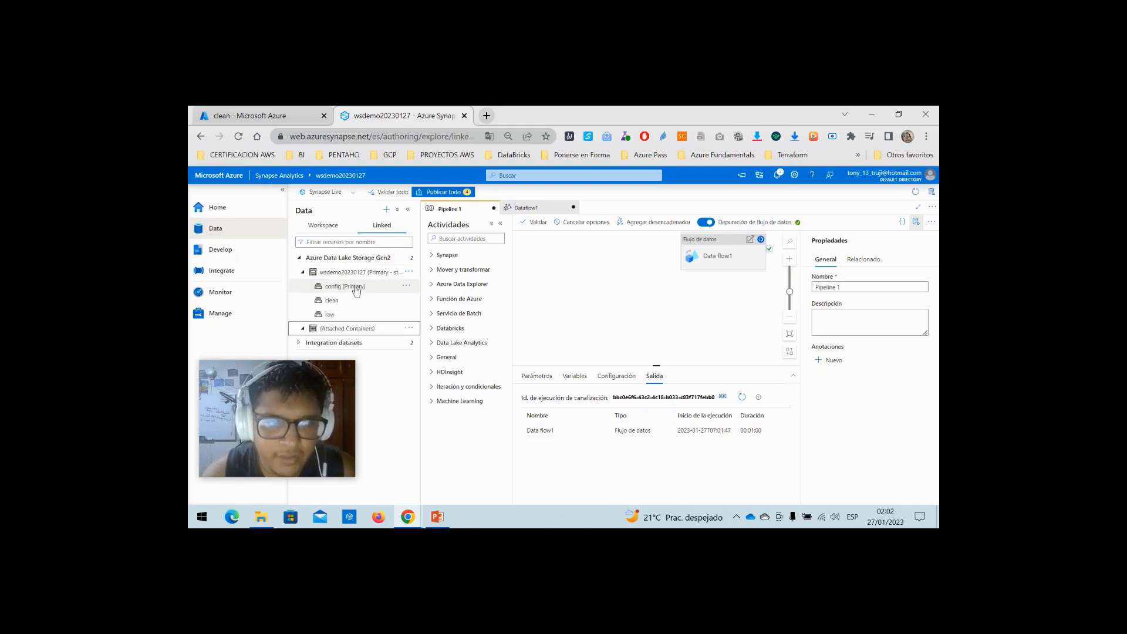
pyautogui.click(348, 302)
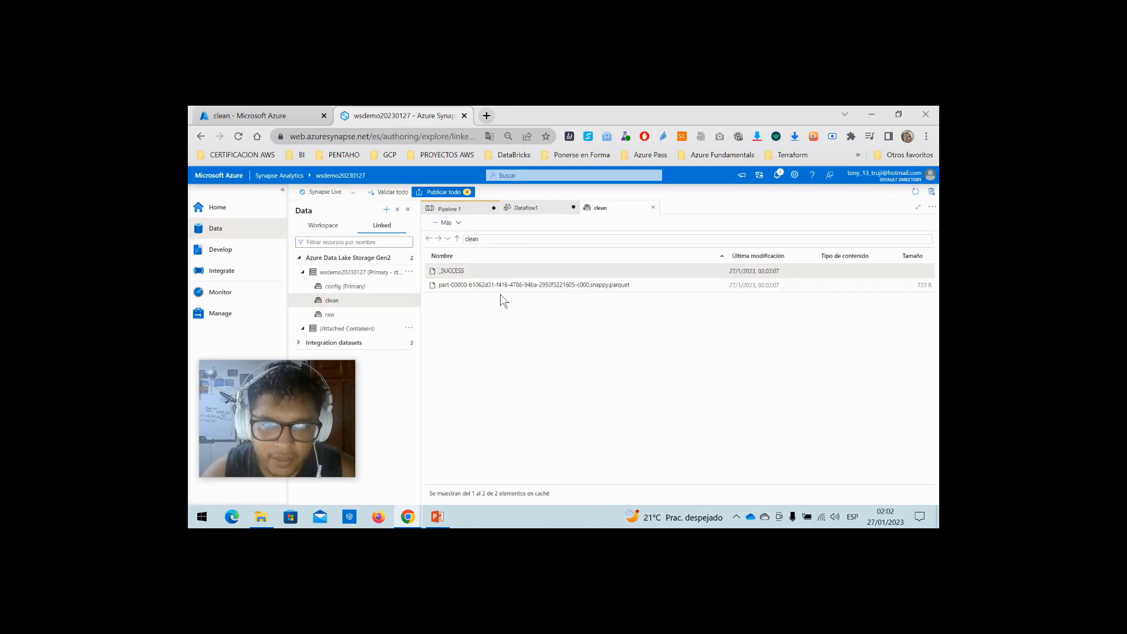
# - Create a SQL script selecting the top 100 rows of the clean Parquet file, run it and enlarge the results pane
pyautogui.rightClick(499, 287)
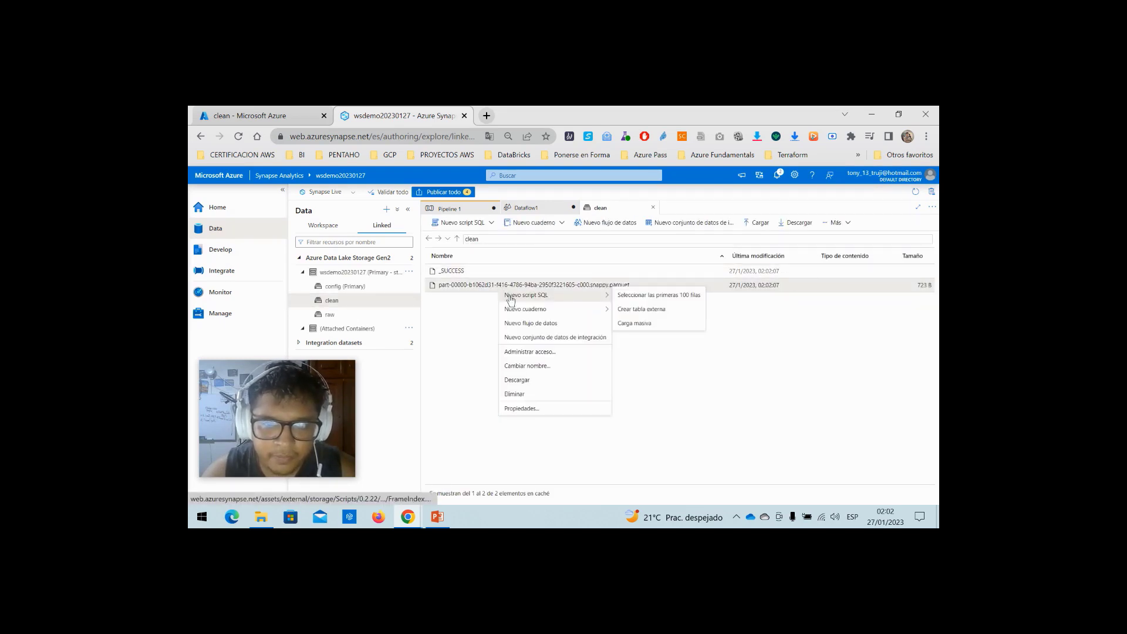
pyautogui.click(640, 301)
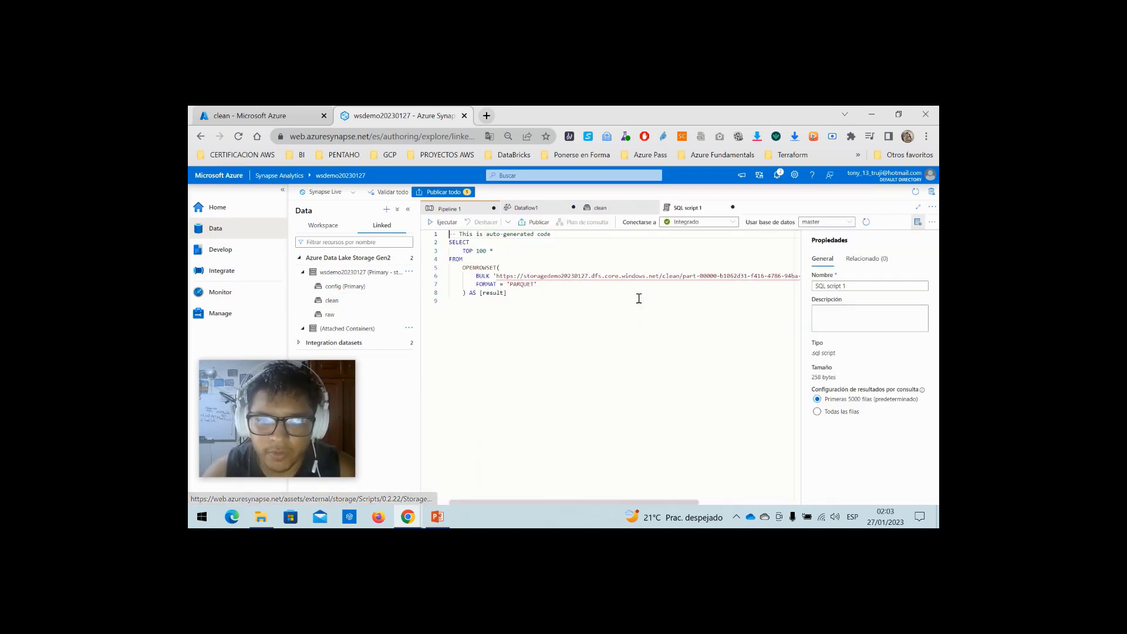
pyautogui.click(443, 223)
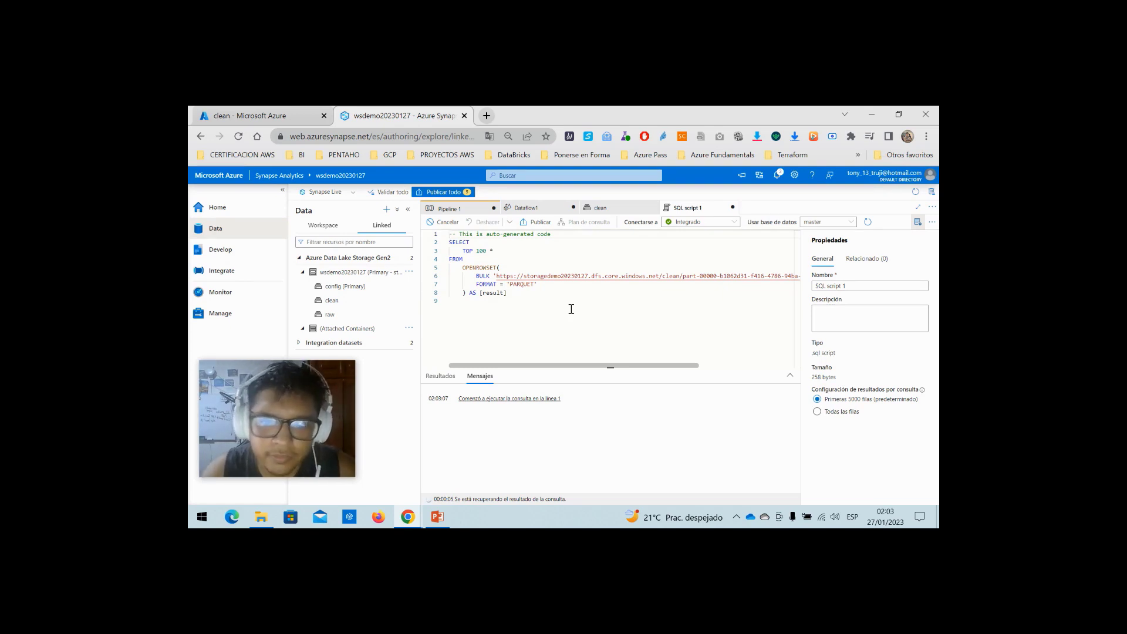
pyautogui.moveTo(633, 364); pyautogui.dragTo(609, 329)
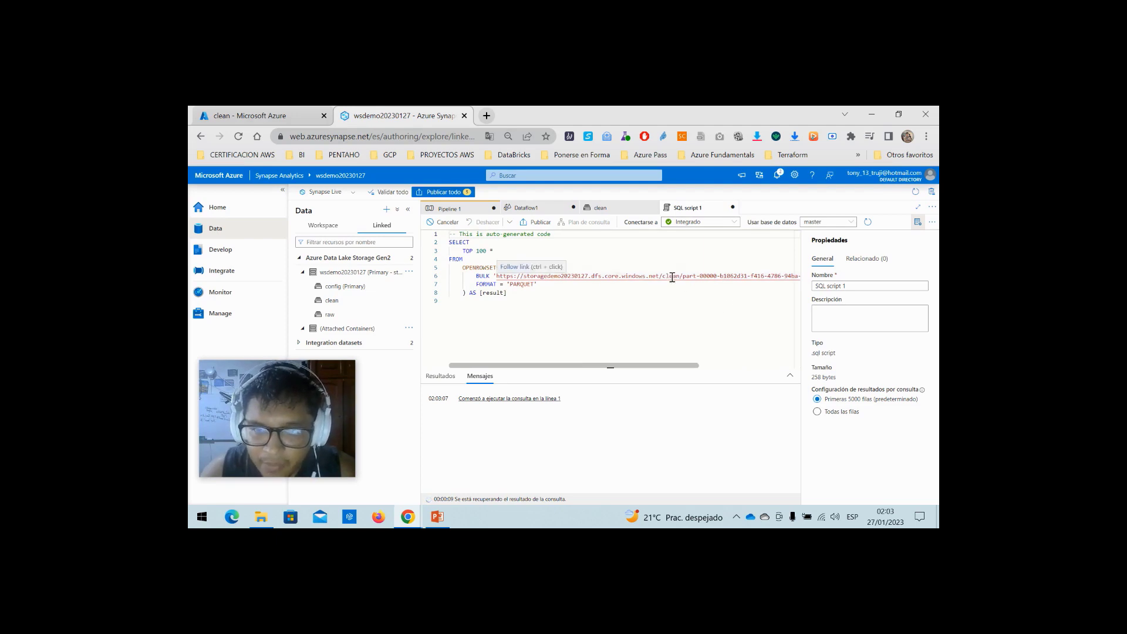
pyautogui.moveTo(674, 365); pyautogui.dragTo(771, 364)
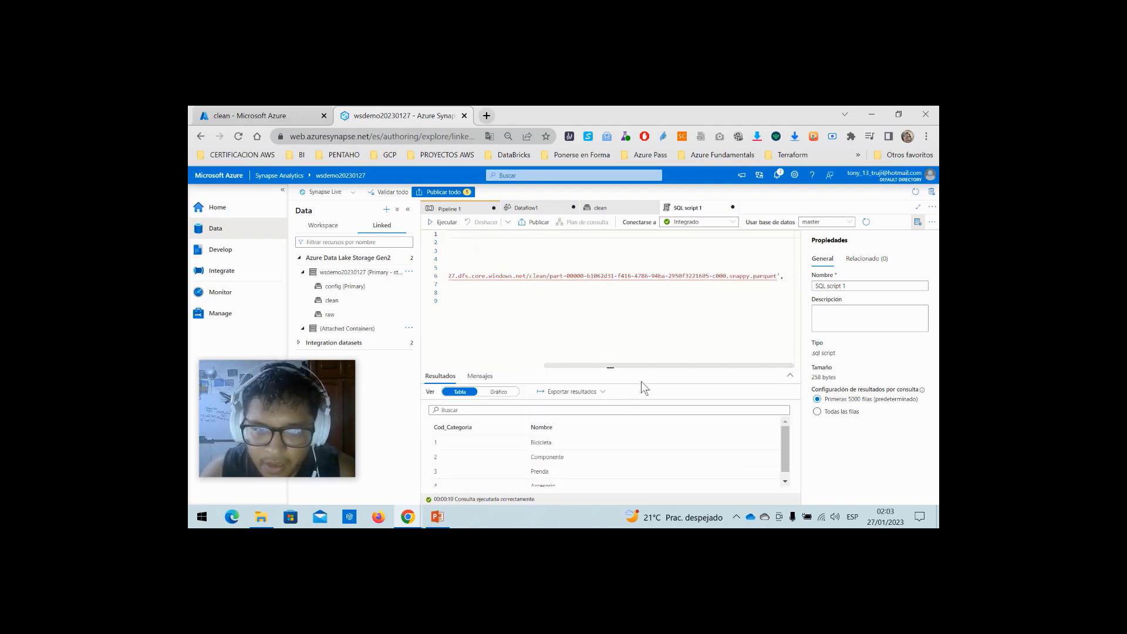
pyautogui.moveTo(655, 367); pyautogui.dragTo(655, 281)
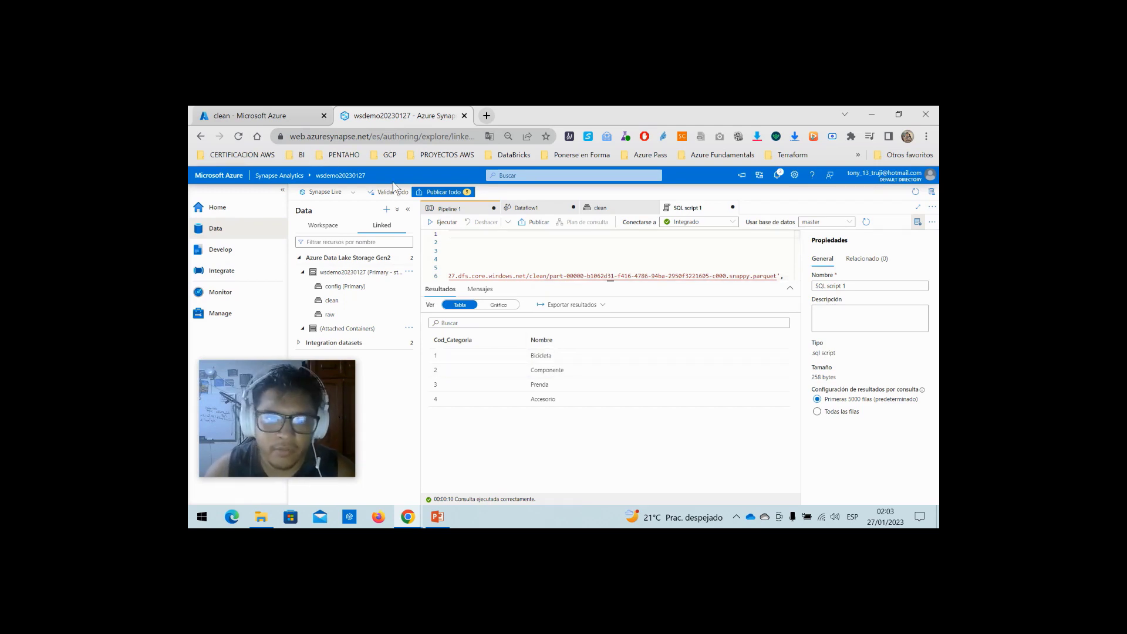
# - Open the data flow from the Data flow1 activity in Pipeline 1 and review the settings of source1 and CastColumns
pyautogui.click(478, 209)
pyautogui.click(710, 258)
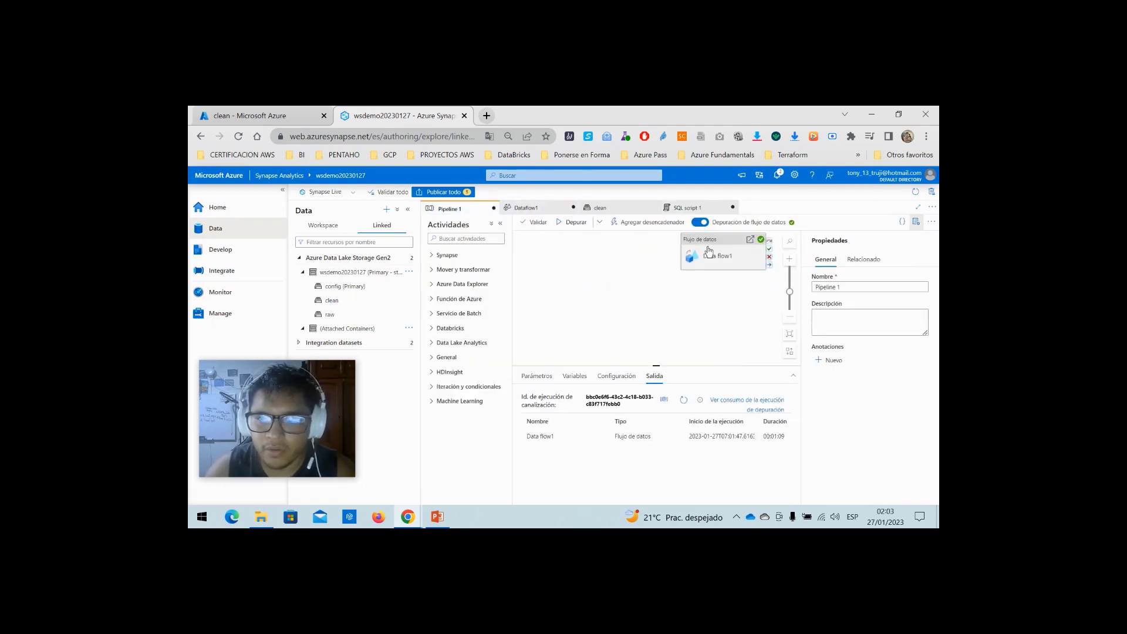
pyautogui.click(749, 236)
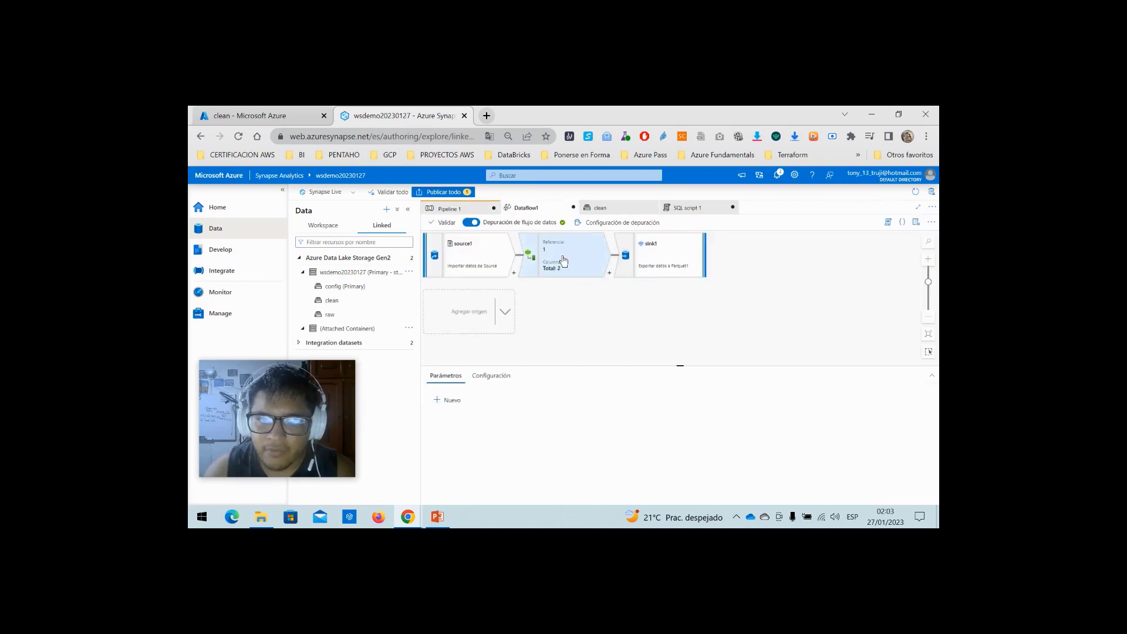
pyautogui.click(467, 259)
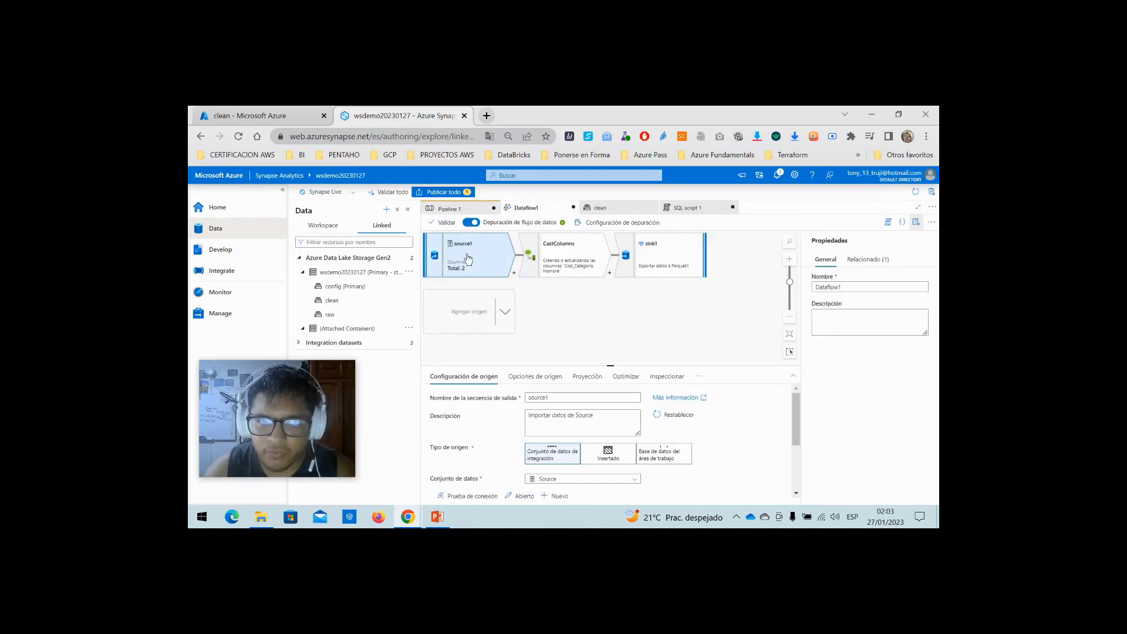
pyautogui.click(567, 261)
pyautogui.scroll(-2, 704, 469)
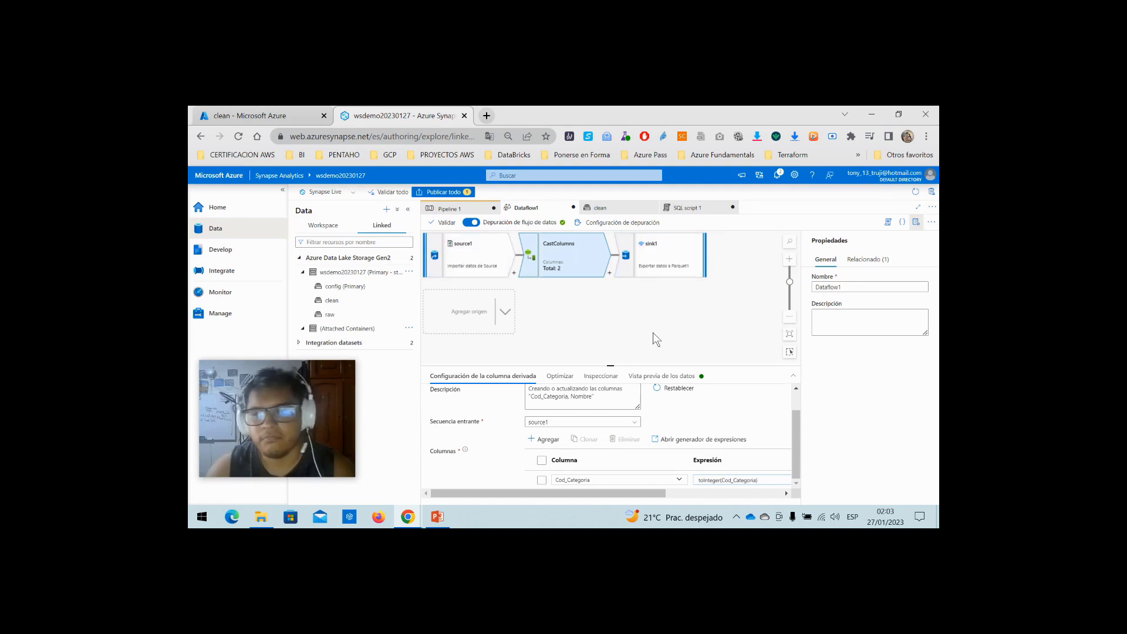
# - Add a Copy data activity and a second Data flow activity to Pipeline 1, and expand the activity categories through Databricks
pyautogui.click(452, 208)
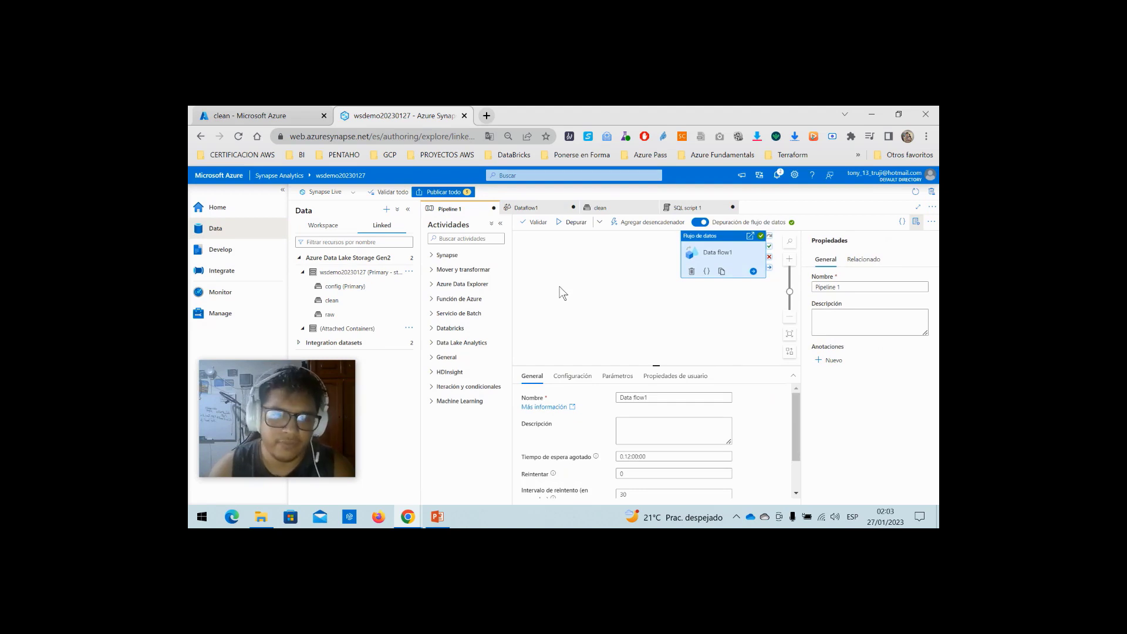
pyautogui.click(465, 270)
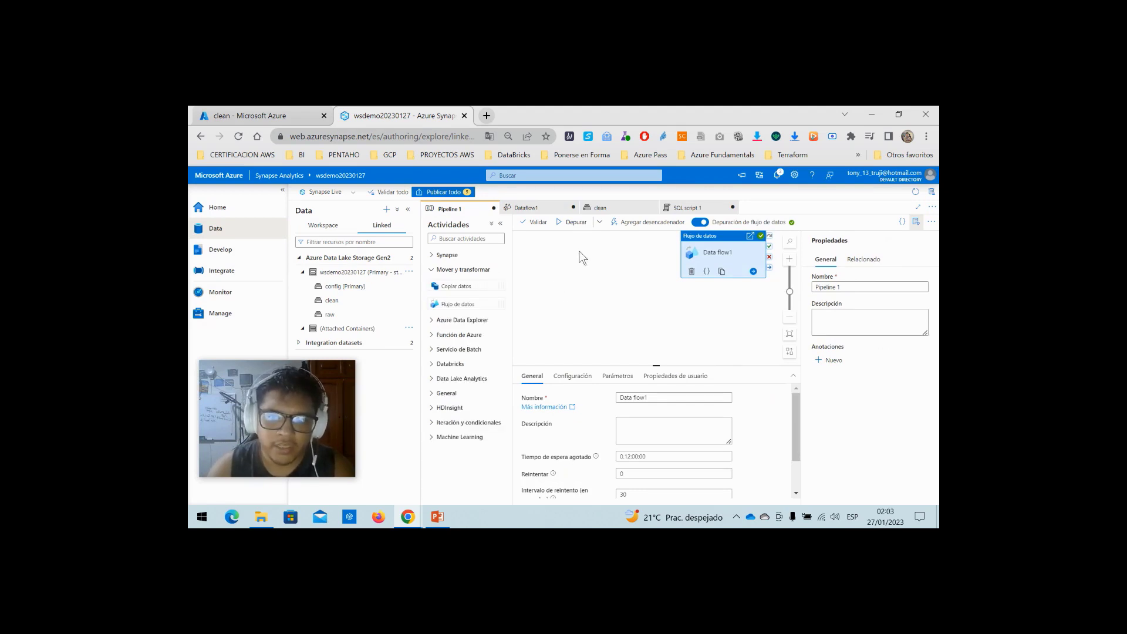
pyautogui.moveTo(478, 287); pyautogui.dragTo(612, 324)
pyautogui.click(477, 322)
pyautogui.click(475, 352)
pyautogui.click(477, 385)
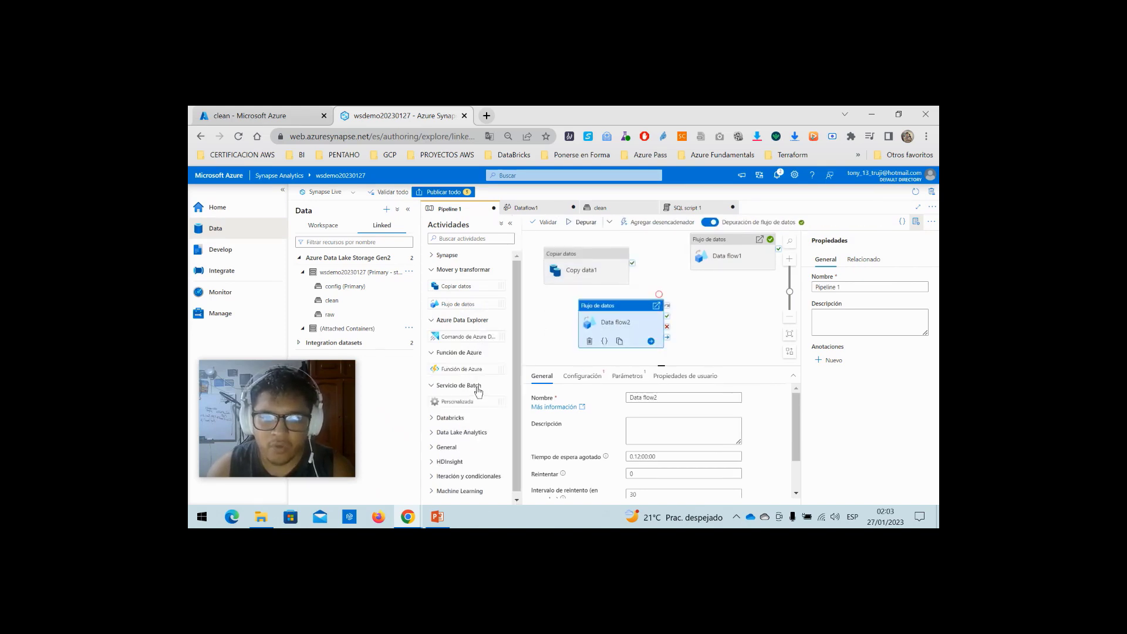
pyautogui.click(474, 418)
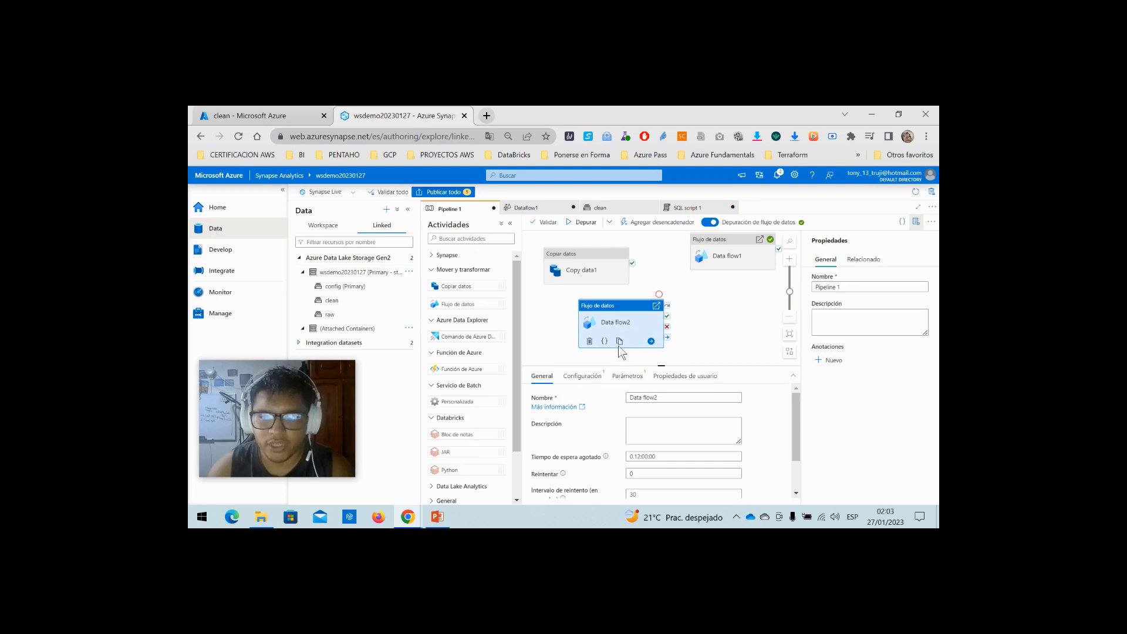
# - Connect the success output of Data flow2 to both Data flow1 and Copy data1
pyautogui.moveTo(666, 316); pyautogui.dragTo(711, 276)
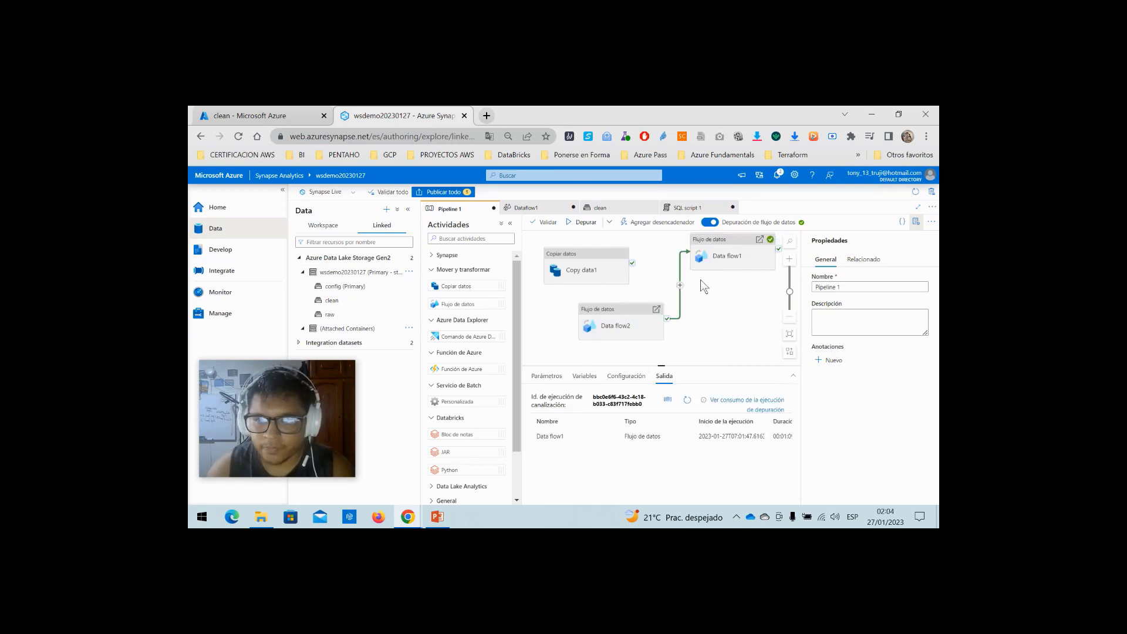
pyautogui.click(661, 322)
pyautogui.moveTo(667, 316); pyautogui.dragTo(549, 284)
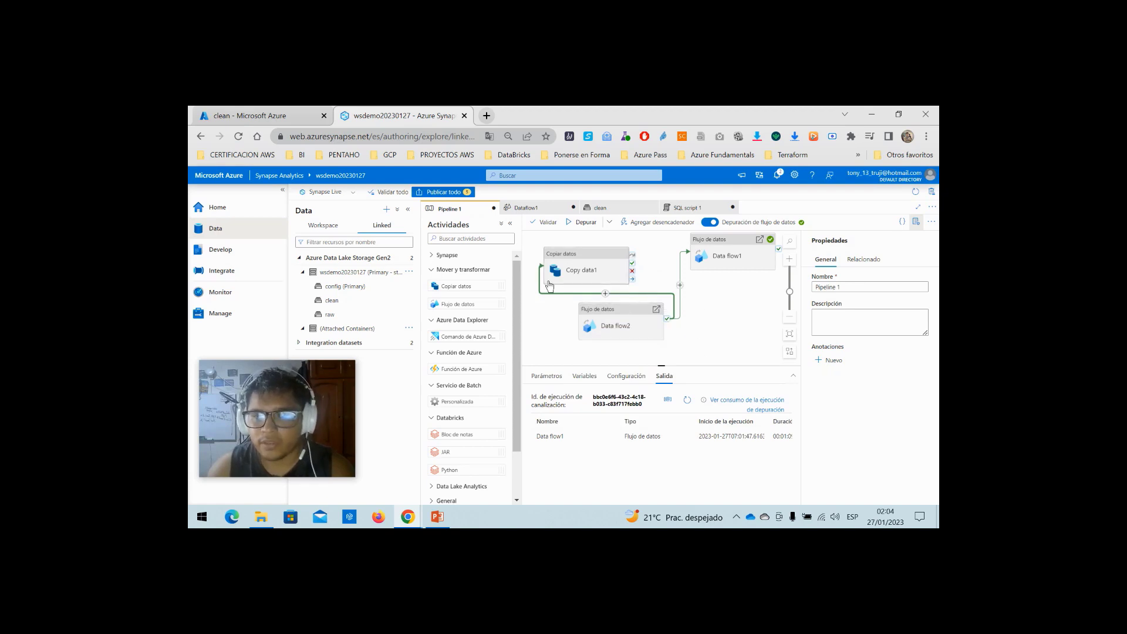